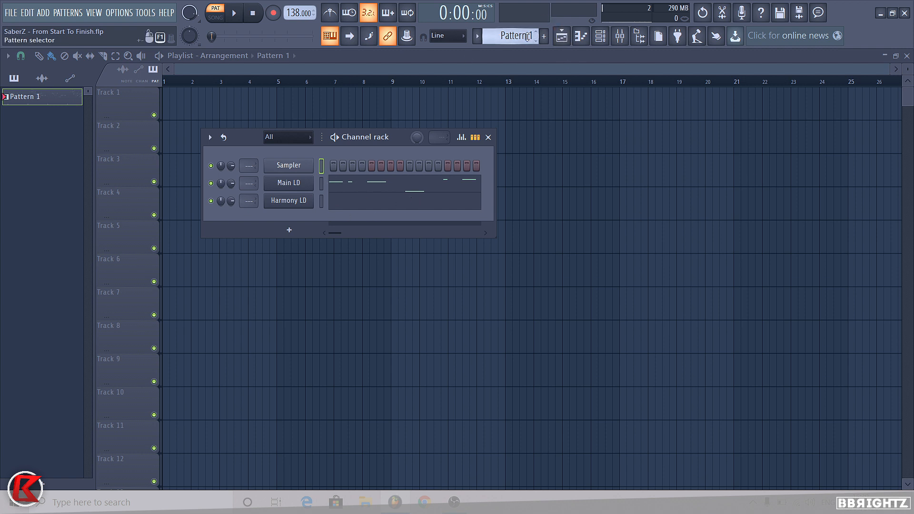
Step: Play back Pattern 1 to hear its existing lead melody
{"action": "scroll", "coordinate": [527, 36], "scroll_direction": "up", "scroll_amount": 1}
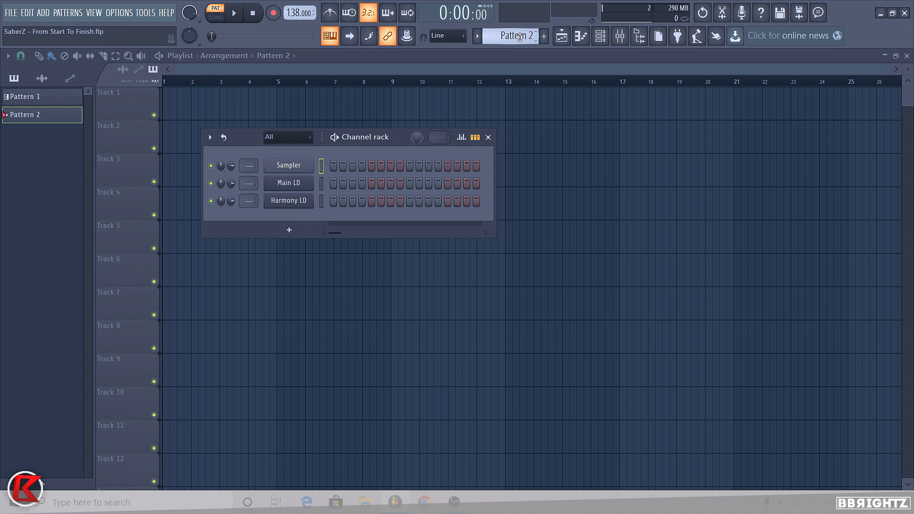
{"action": "scroll", "coordinate": [505, 42], "scroll_direction": "up", "scroll_amount": 1}
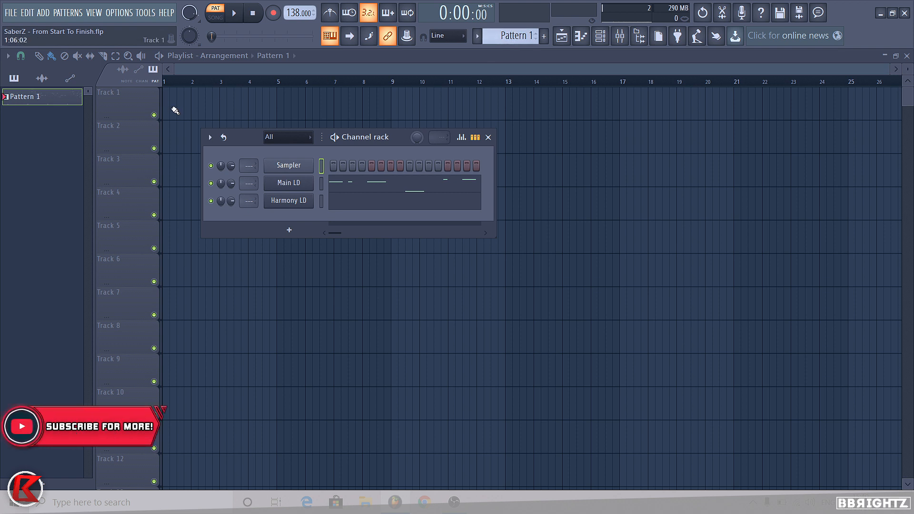
{"action": "key", "text": "space"}
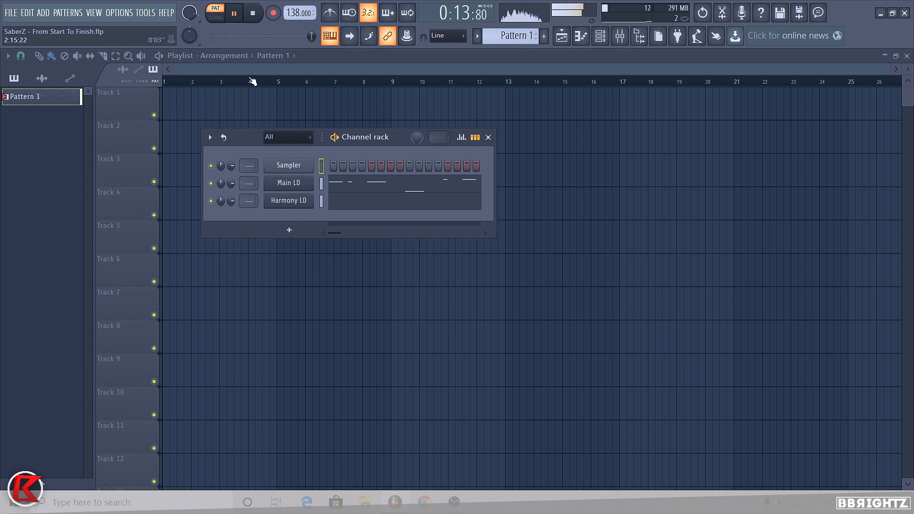
{"action": "key", "text": "space"}
Step: Open the Main LD channel's piano roll in Pattern 2 and set the tempo to 136 BPM
{"action": "scroll", "coordinate": [508, 36], "scroll_direction": "up", "scroll_amount": 1}
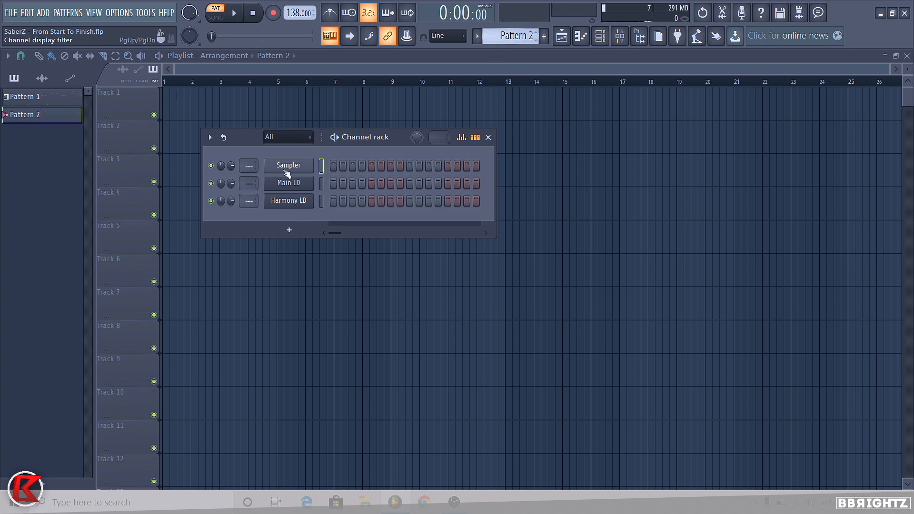
{"action": "right_click", "coordinate": [289, 183]}
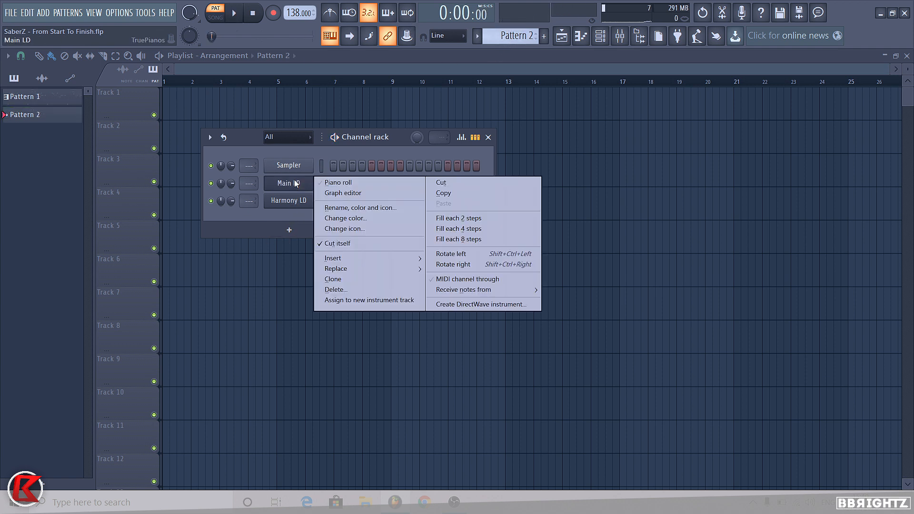
{"action": "left_click", "coordinate": [345, 182]}
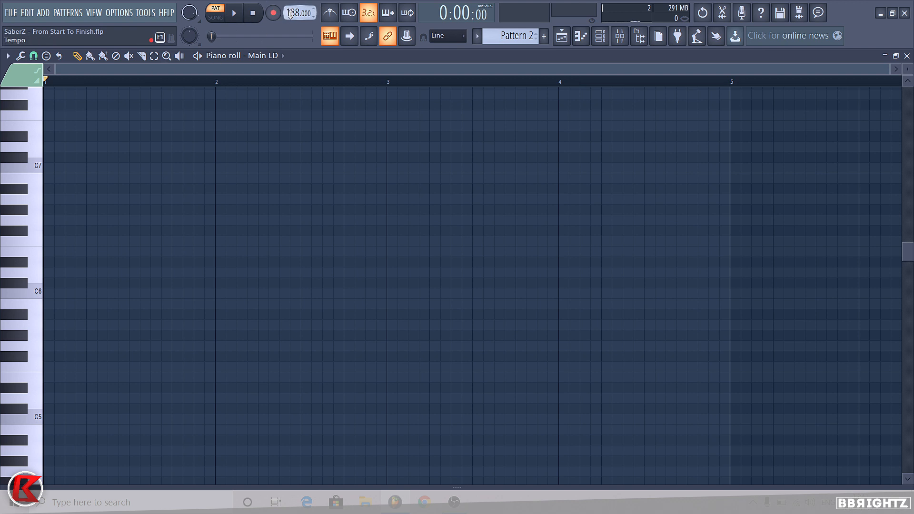
{"action": "scroll", "coordinate": [290, 14], "scroll_direction": "down", "scroll_amount": 1}
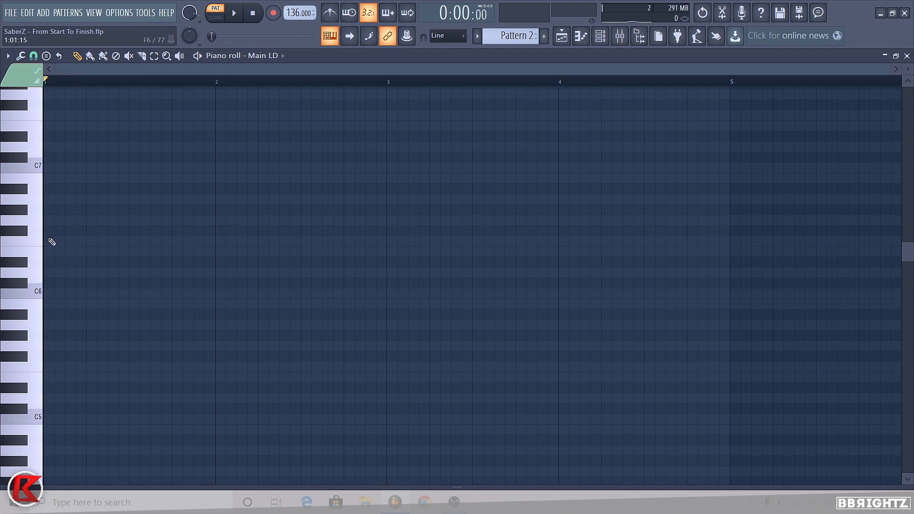
Step: Place a short G5 note on step 3 of bar 1 in the piano roll
{"action": "scroll", "coordinate": [79, 224], "scroll_direction": "down", "scroll_amount": 3}
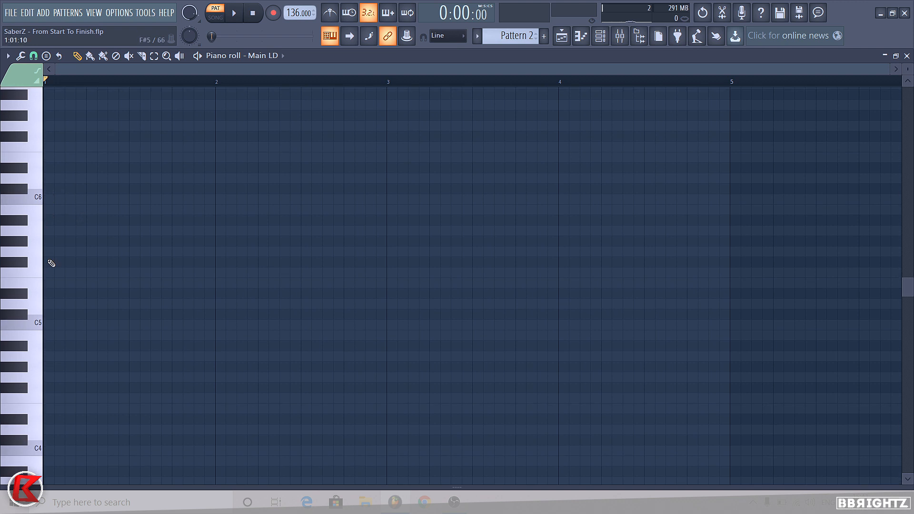
{"action": "scroll", "coordinate": [55, 257], "scroll_direction": "down", "scroll_amount": 1}
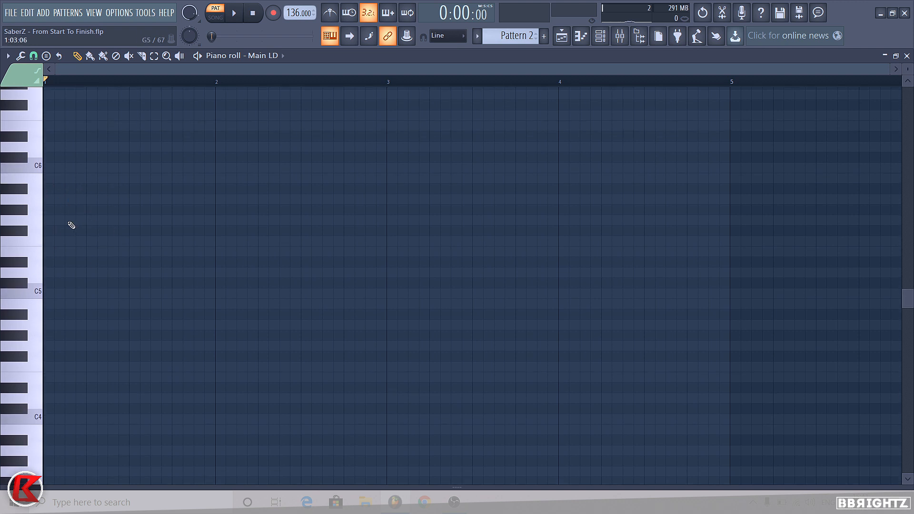
{"action": "left_click", "coordinate": [69, 222]}
{"action": "right_click", "coordinate": [74, 222]}
{"action": "left_click", "coordinate": [71, 222]}
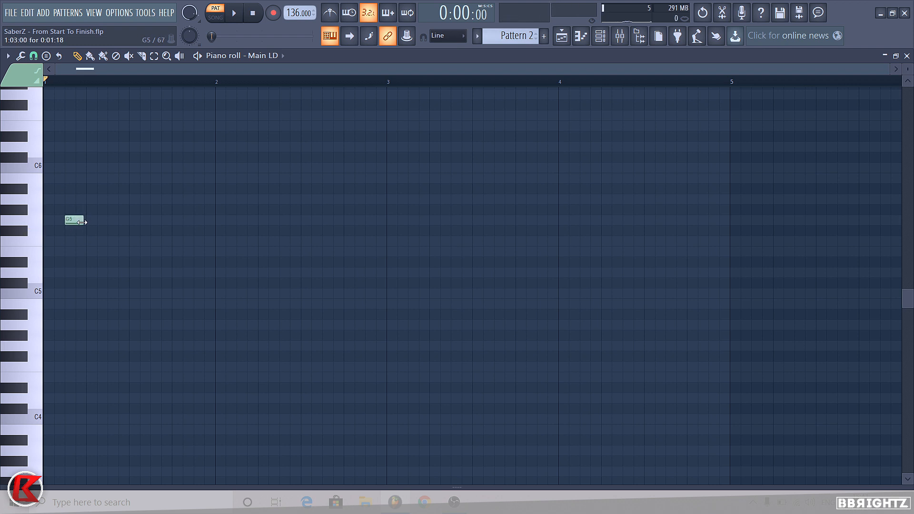
{"action": "left_click_drag", "start_coordinate": [66, 82], "coordinate": [44, 82]}
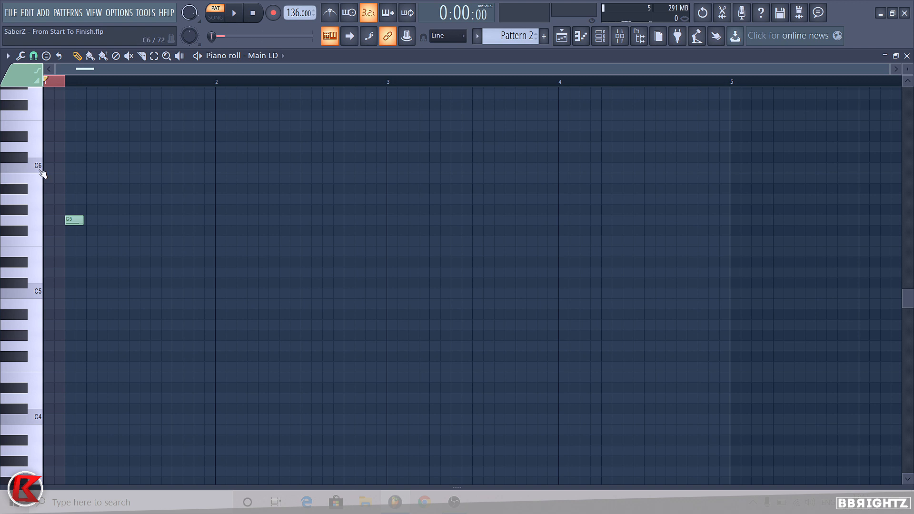
{"action": "left_click", "coordinate": [68, 84]}
{"action": "mouse_move", "coordinate": [66, 85]}
{"action": "left_mouse_down"}
{"action": "mouse_move", "coordinate": [82, 91]}
{"action": "mouse_move", "coordinate": [57, 97]}
{"action": "left_mouse_up"}
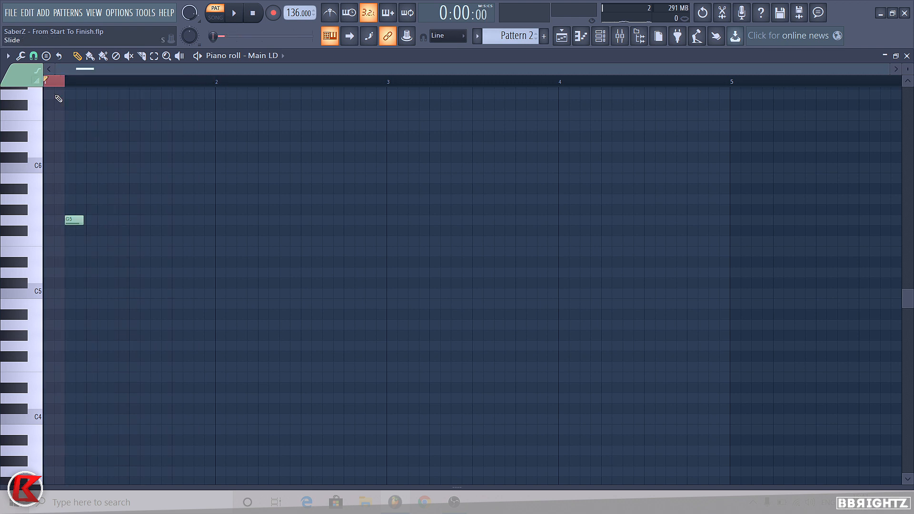
{"action": "left_click", "coordinate": [158, 82]}
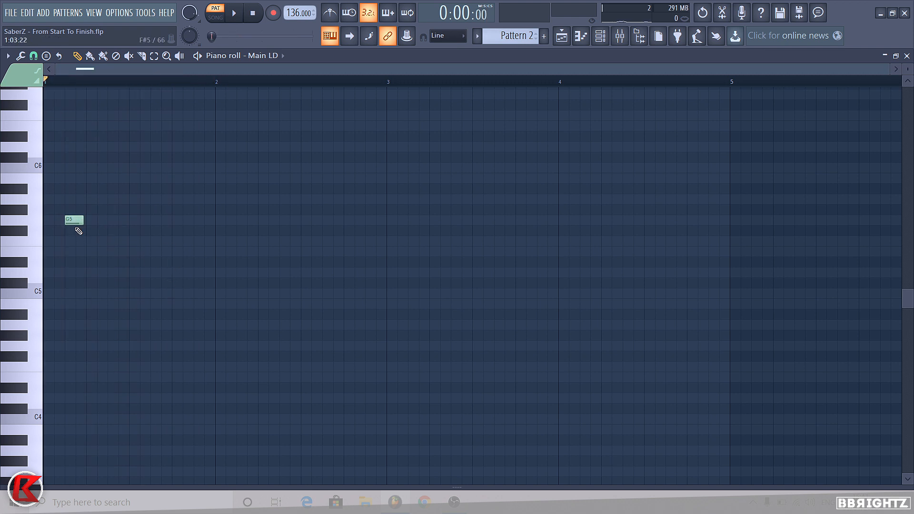
Step: Audition the short G5 note and a lower pitch on the piano keyboard
{"action": "scroll", "coordinate": [59, 243], "scroll_direction": "up", "scroll_amount": 2, "text": "ctrl"}
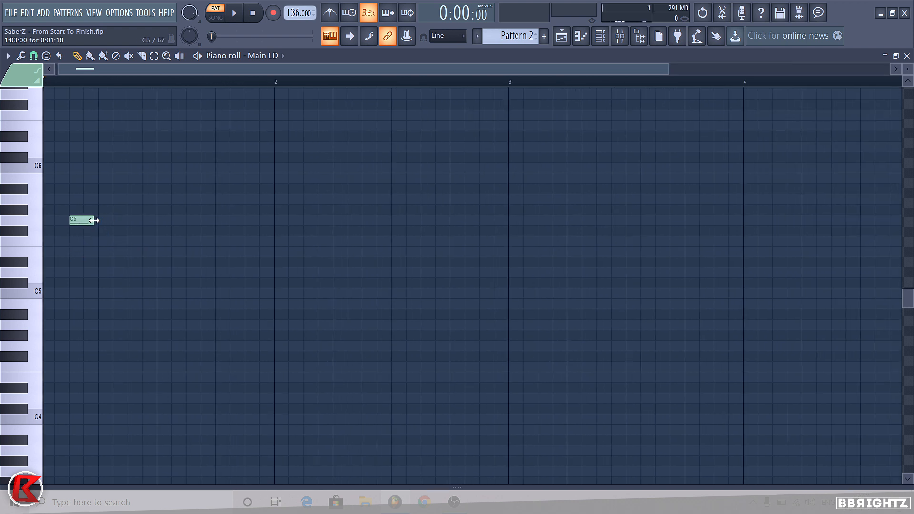
{"action": "left_click", "coordinate": [81, 222]}
{"action": "left_click", "coordinate": [37, 223]}
{"action": "left_click", "coordinate": [38, 220]}
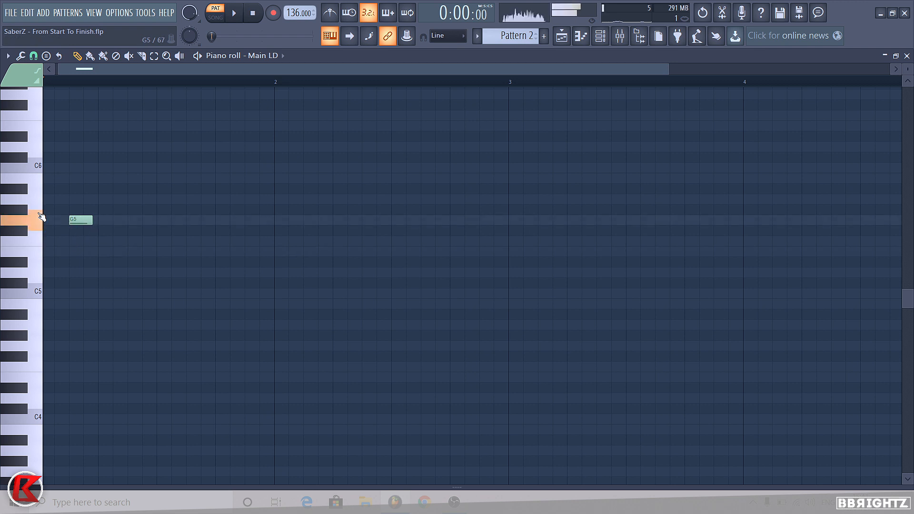
{"action": "left_click", "coordinate": [42, 257]}
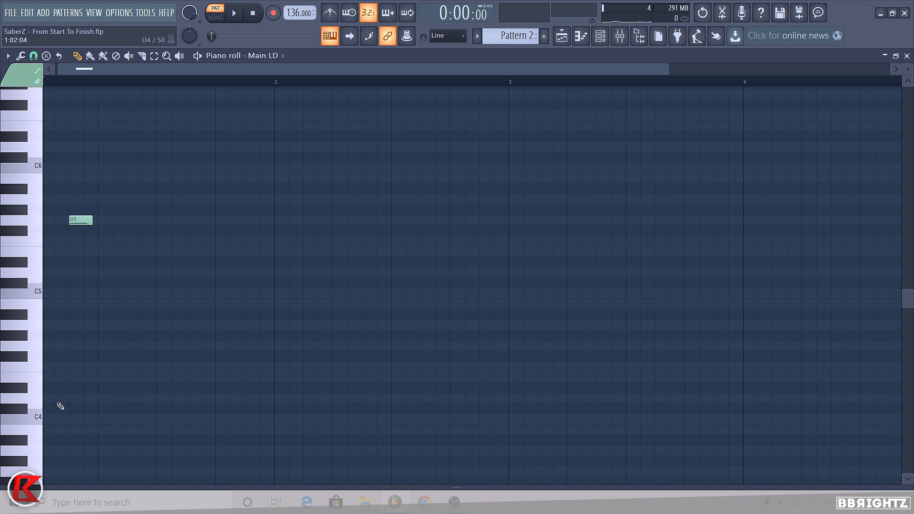
Step: Draw a D#4 bass note filling all of bar 1 and lower the short G5 note to F#5
{"action": "scroll", "coordinate": [52, 426], "scroll_direction": "down", "scroll_amount": 3}
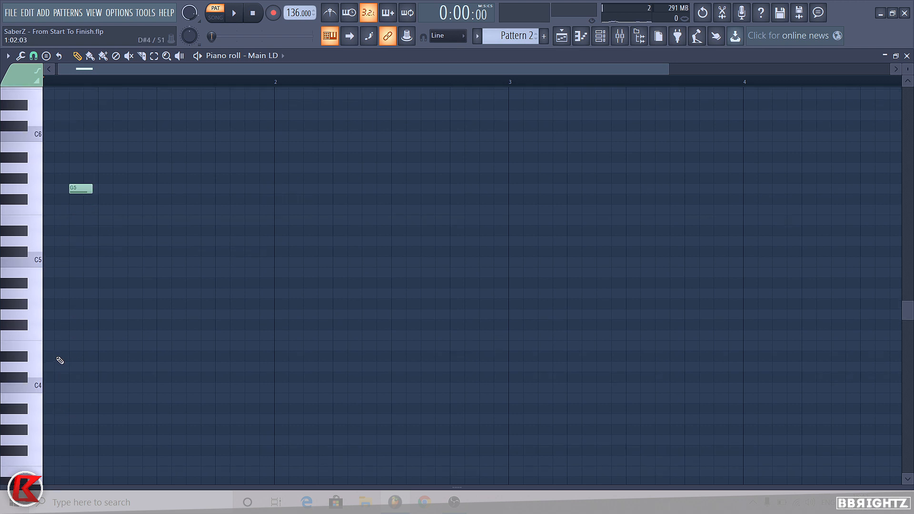
{"action": "left_click_drag", "start_coordinate": [65, 358], "coordinate": [272, 362]}
{"action": "key", "text": "shift+Down"}
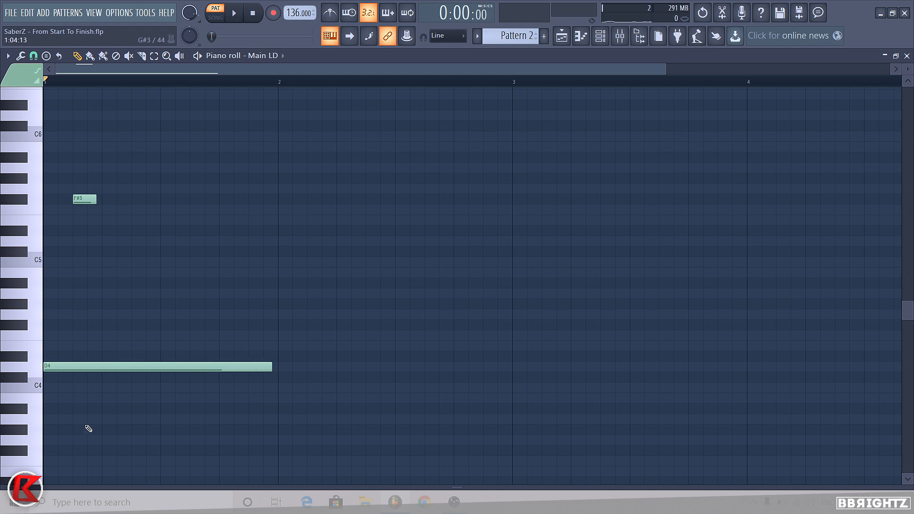
{"action": "mouse_move", "coordinate": [62, 369]}
{"action": "left_mouse_down"}
{"action": "mouse_move", "coordinate": [64, 347]}
{"action": "mouse_move", "coordinate": [67, 356]}
{"action": "left_mouse_up"}
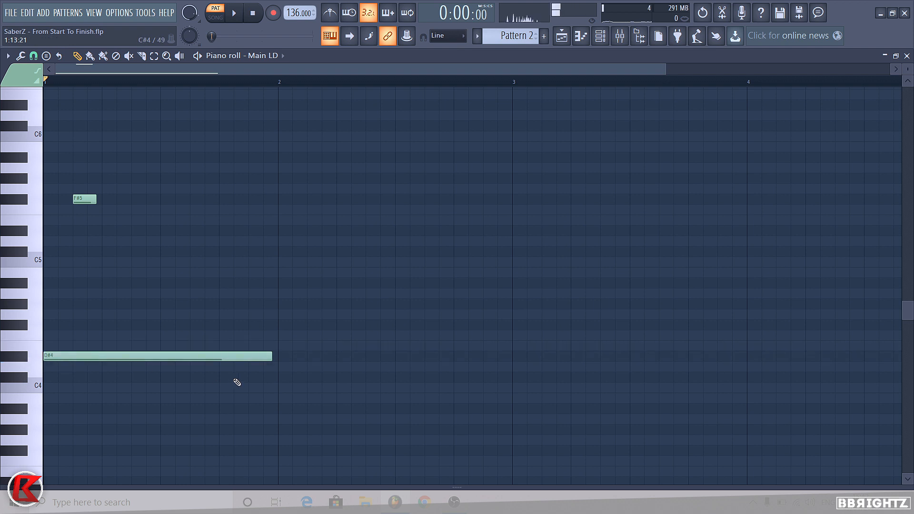
{"action": "left_click_drag", "start_coordinate": [272, 356], "coordinate": [295, 365]}
{"action": "left_click_drag", "start_coordinate": [281, 395], "coordinate": [282, 355]}
{"action": "left_click", "coordinate": [258, 356]}
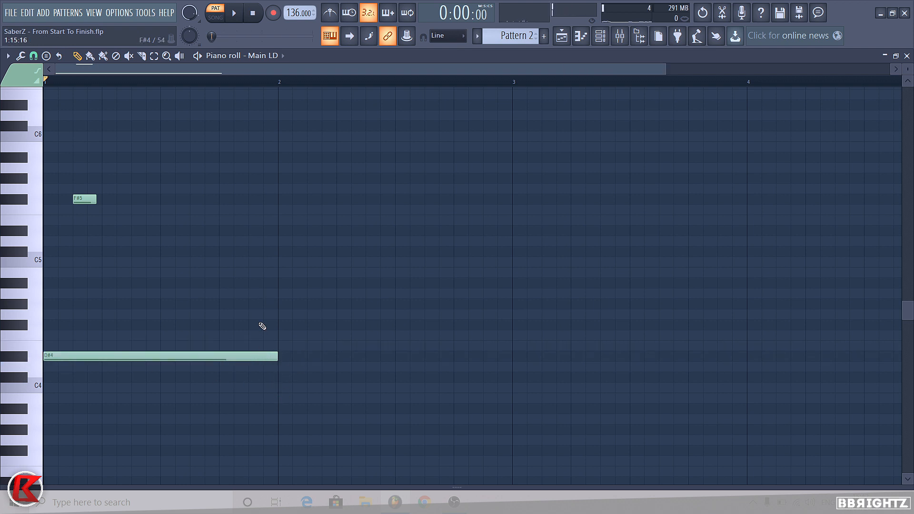
Step: Add bar-long bass notes F#4, C#4 and B3 in bars 2, 3 and 4 while playing the pattern back
{"action": "scroll", "coordinate": [221, 282], "scroll_direction": "down", "scroll_amount": 1}
{"action": "key", "text": "space"}
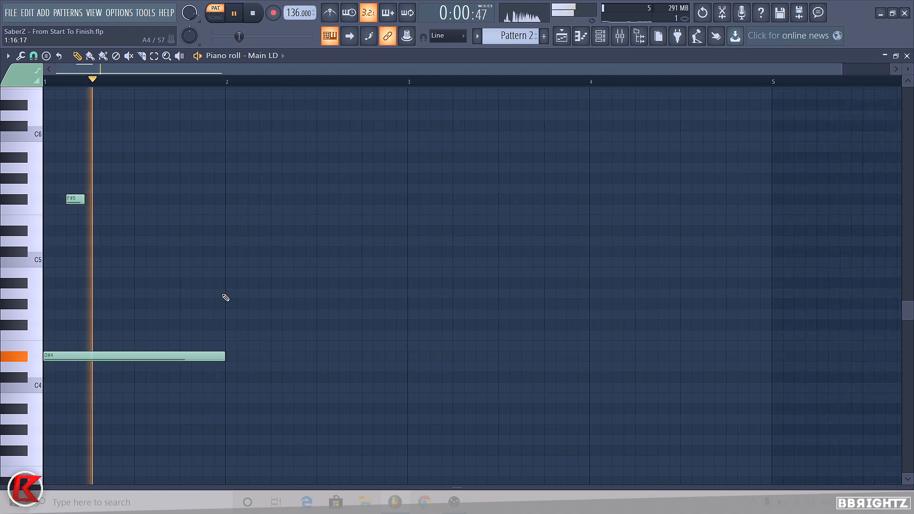
{"action": "left_click", "coordinate": [227, 324]}
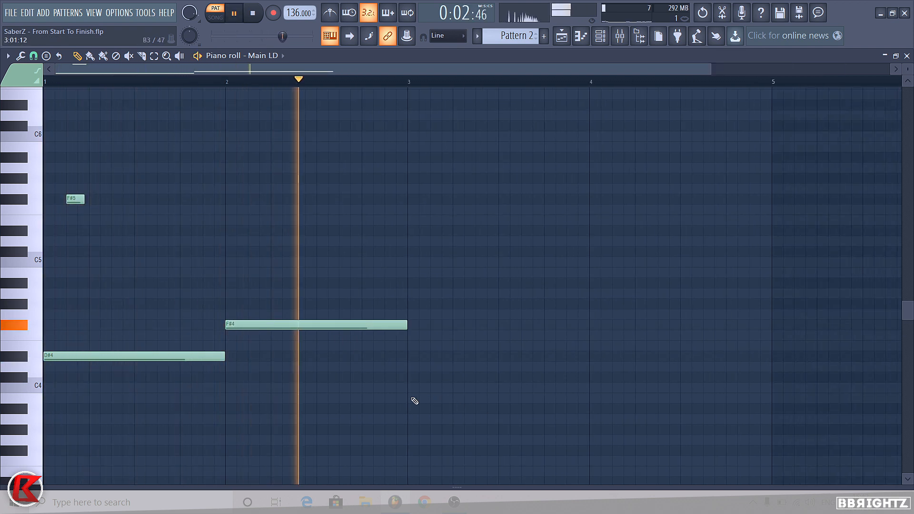
{"action": "key", "text": "space"}
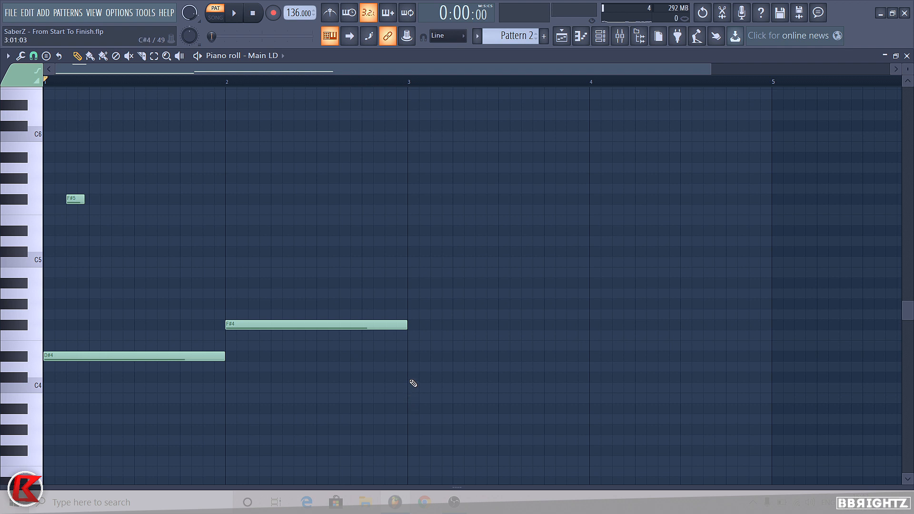
{"action": "left_click", "coordinate": [412, 378]}
{"action": "key", "text": "space"}
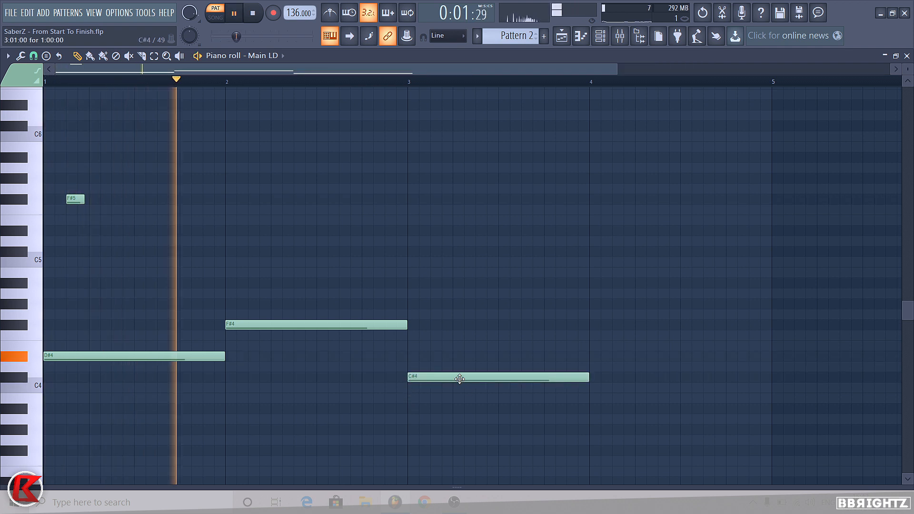
{"action": "left_click", "coordinate": [592, 398]}
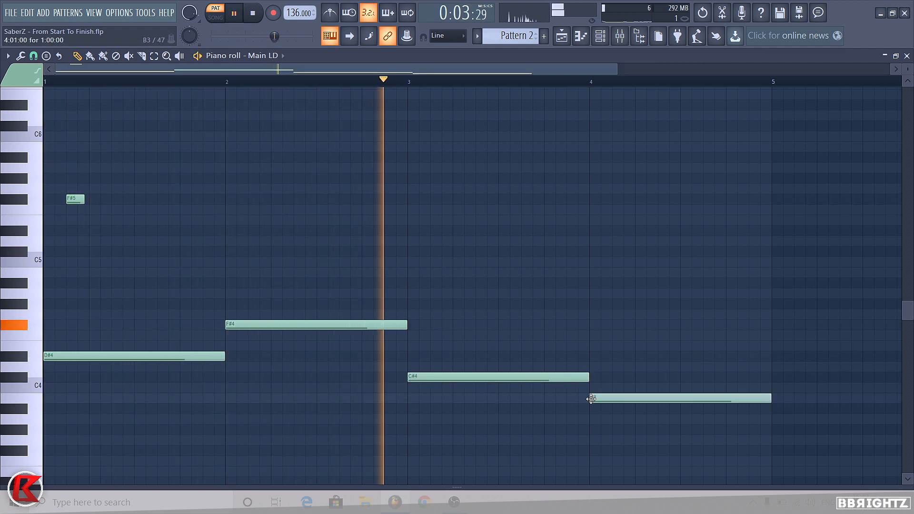
Step: Duplicate the four-bar phrase into bars 5 to 8, changing its last two bass notes to B3 in bar 7 and C#4 in bar 8
{"action": "key", "text": "ctrl+b"}
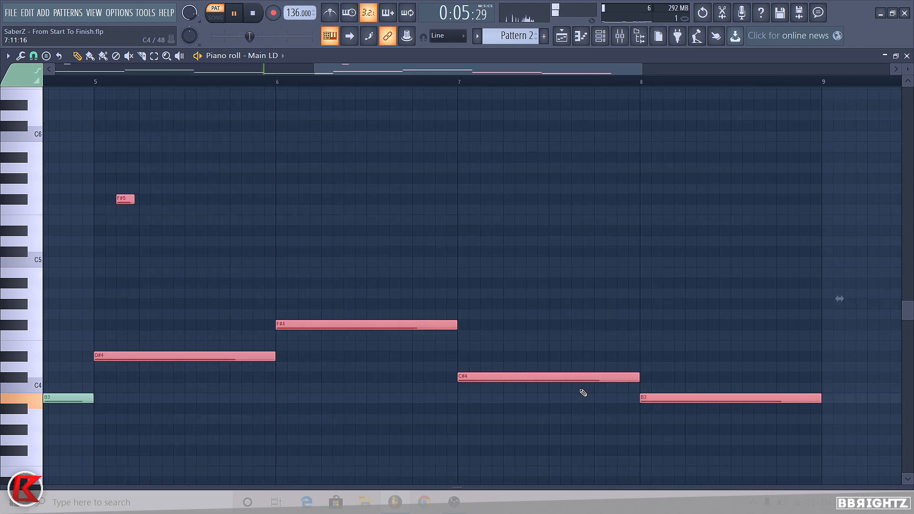
{"action": "left_click", "coordinate": [581, 392], "text": "ctrl"}
{"action": "left_click_drag", "start_coordinate": [482, 379], "coordinate": [485, 399]}
{"action": "left_click_drag", "start_coordinate": [641, 410], "coordinate": [666, 388]}
Step: Delete the duplicated short F#5 note in bar 5 and stop the playback
{"action": "scroll", "coordinate": [192, 202], "scroll_direction": "down", "scroll_amount": 5}
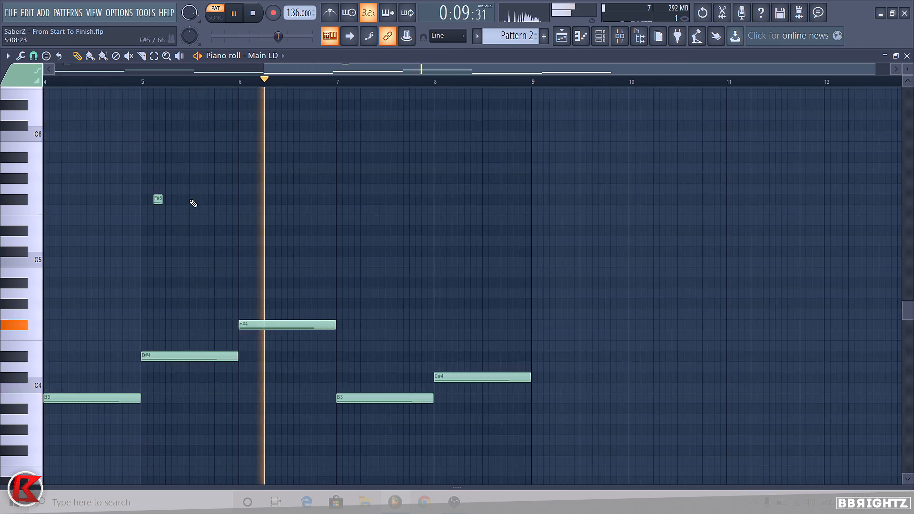
{"action": "scroll", "coordinate": [14, 257], "scroll_direction": "up", "scroll_amount": 6}
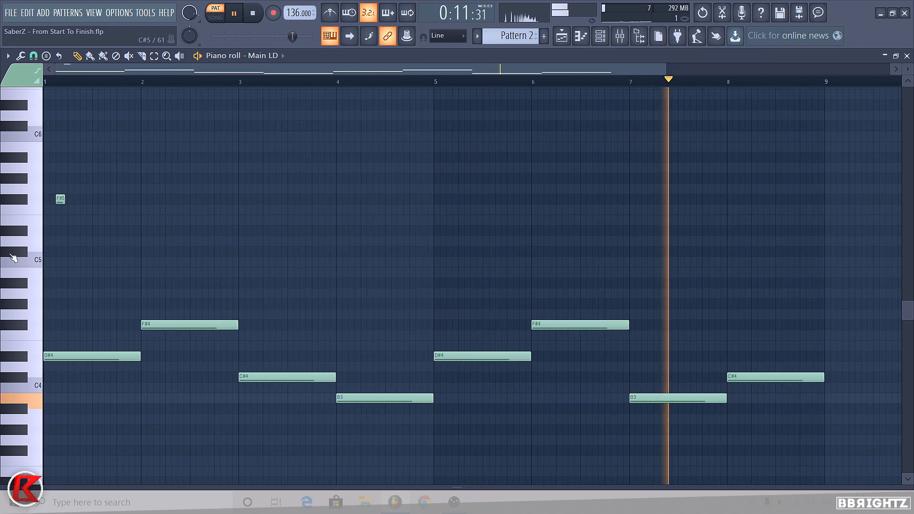
{"action": "scroll", "coordinate": [48, 261], "scroll_direction": "down", "scroll_amount": 5}
{"action": "key", "text": "space"}
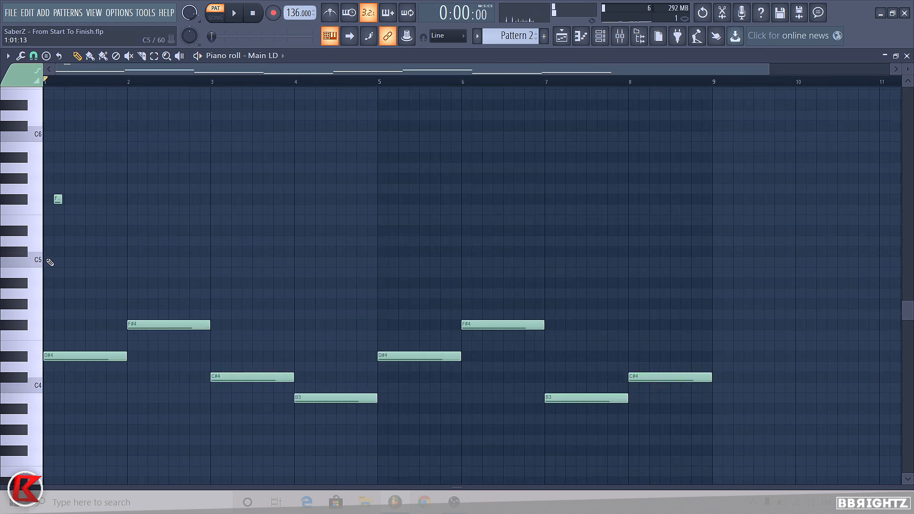
Step: Audition the F#5 and D#5 pitches on the piano keyboard for the next melody notes
{"action": "scroll", "coordinate": [8, 267], "scroll_direction": "up", "scroll_amount": 4}
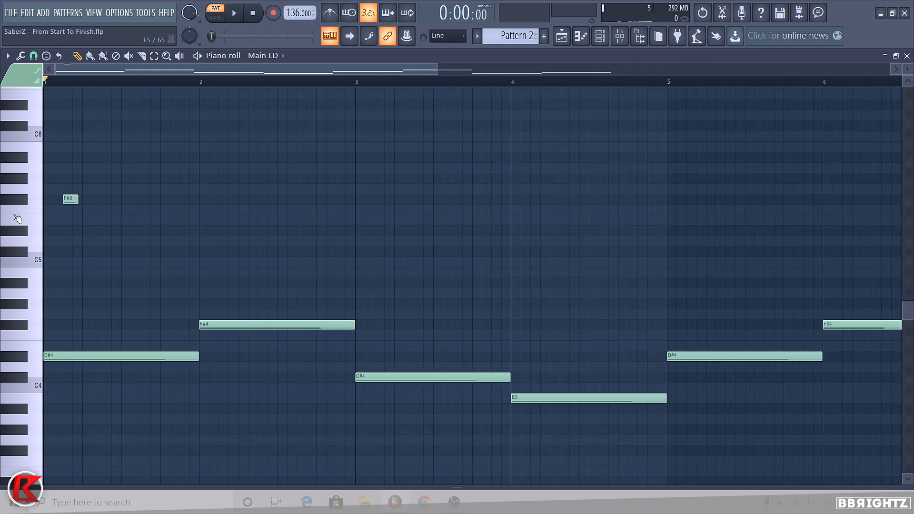
{"action": "scroll", "coordinate": [28, 230], "scroll_direction": "up", "scroll_amount": 2}
{"action": "scroll", "coordinate": [27, 230], "scroll_direction": "up", "scroll_amount": 2}
{"action": "scroll", "coordinate": [10, 302], "scroll_direction": "up", "scroll_amount": 2}
{"action": "scroll", "coordinate": [75, 230], "scroll_direction": "down", "scroll_amount": 2}
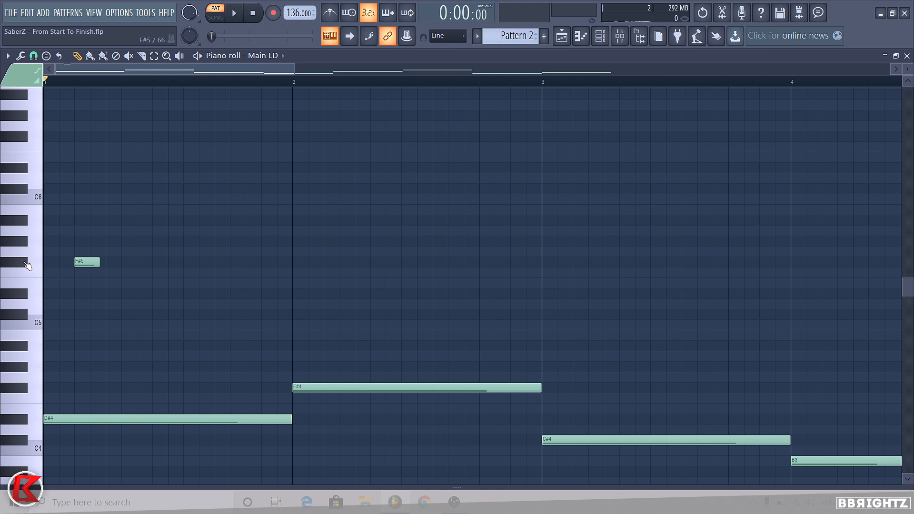
{"action": "left_click", "coordinate": [23, 263]}
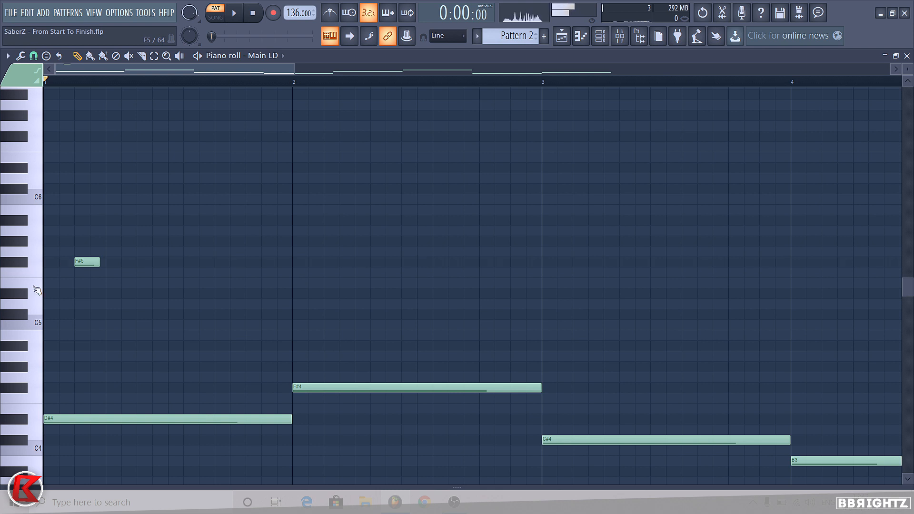
{"action": "left_click", "coordinate": [22, 294]}
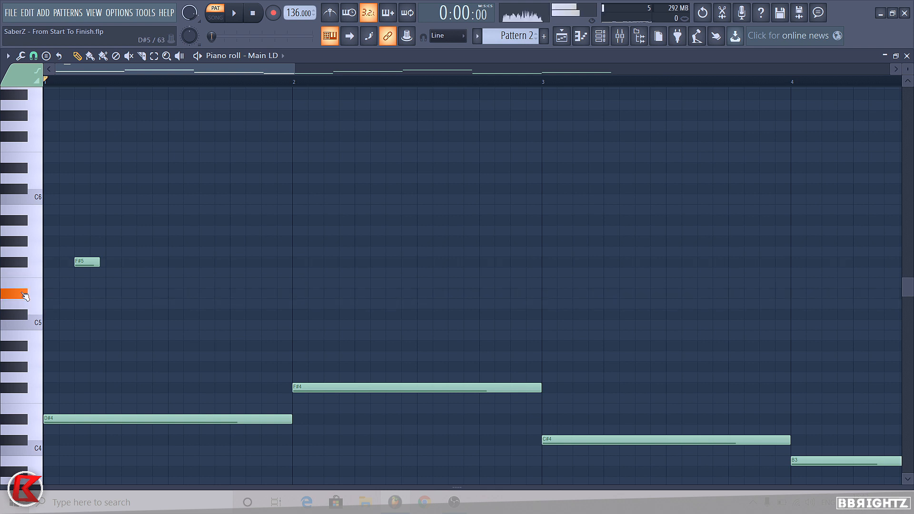
Step: Add a short F#5 note on step 5 and a short D#5 note on step 7 of bar 1
{"action": "key", "text": "space"}
{"action": "left_click", "coordinate": [124, 263]}
{"action": "key", "text": "space"}
{"action": "right_click", "coordinate": [143, 263]}
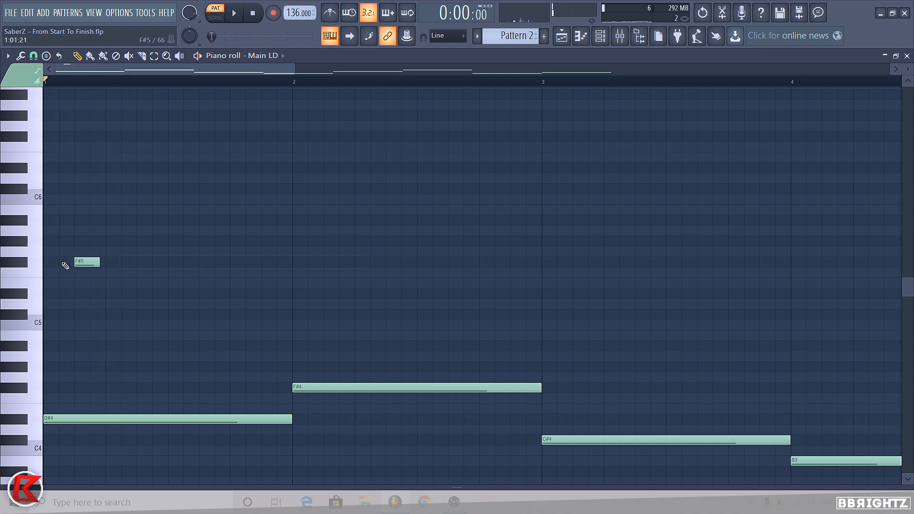
{"action": "left_click", "coordinate": [106, 263]}
{"action": "key", "text": "space"}
{"action": "key", "text": "space"}
{"action": "left_click", "coordinate": [142, 293]}
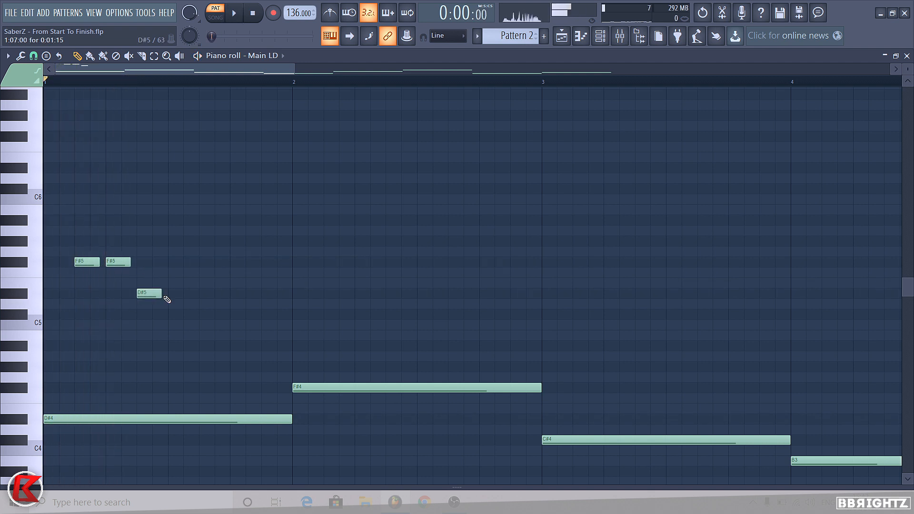
Step: Shorten the D#5 note on step 7 of bar 1, and add an F#5 note on step 9
{"action": "left_click_drag", "start_coordinate": [159, 294], "coordinate": [147, 294]}
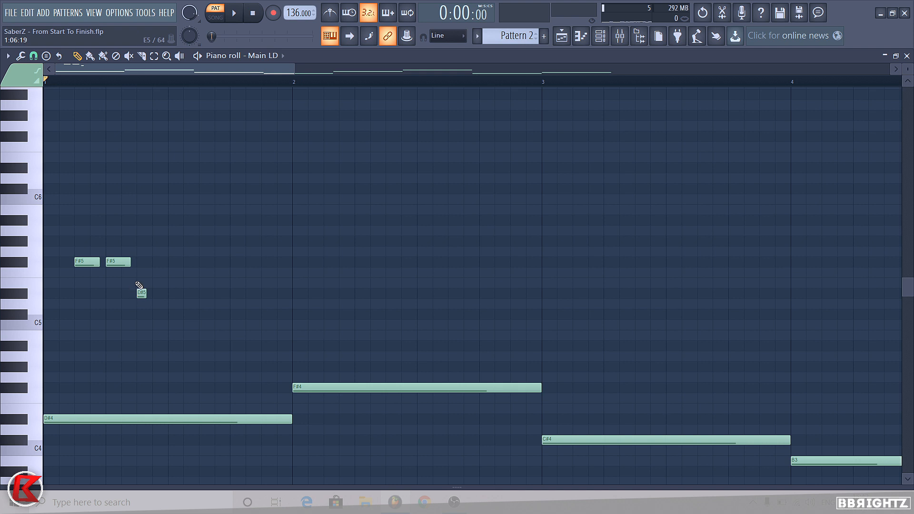
{"action": "left_click", "coordinate": [172, 263]}
{"action": "key", "text": "space"}
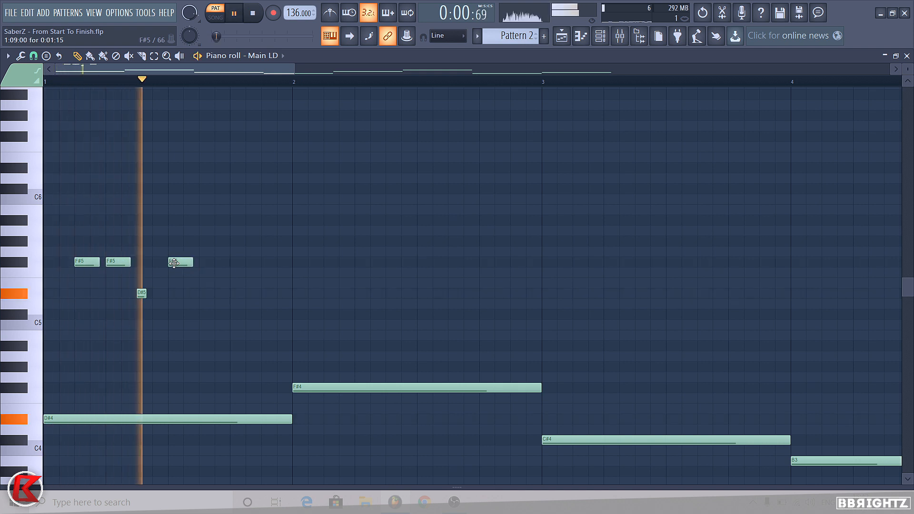
{"action": "key", "text": "space"}
Step: Add a D#5 note on step 12 of bar 1 and play the phrase back from the start
{"action": "left_click", "coordinate": [217, 294]}
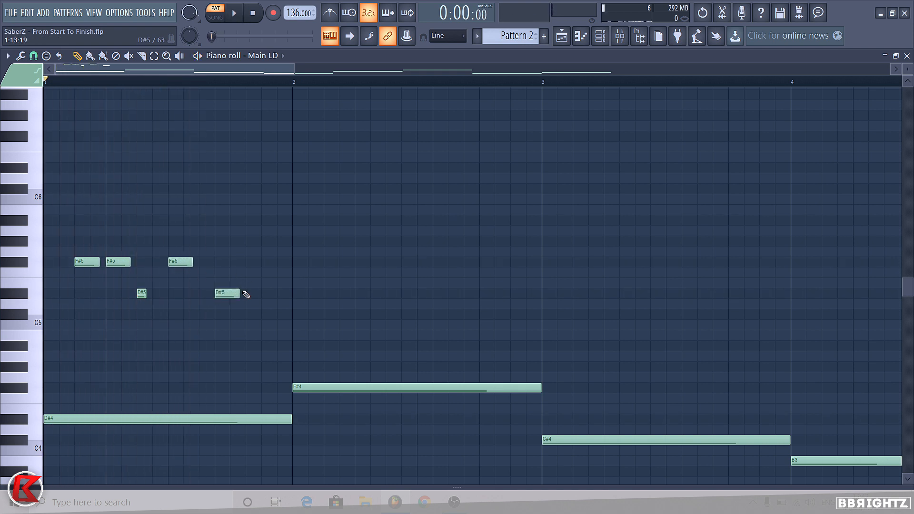
{"action": "mouse_move", "coordinate": [244, 294]}
{"action": "left_mouse_down"}
{"action": "mouse_move", "coordinate": [225, 293]}
{"action": "mouse_move", "coordinate": [241, 301]}
{"action": "left_mouse_up"}
{"action": "key", "text": "space"}
{"action": "key", "text": "space"}
{"action": "key", "text": "space"}
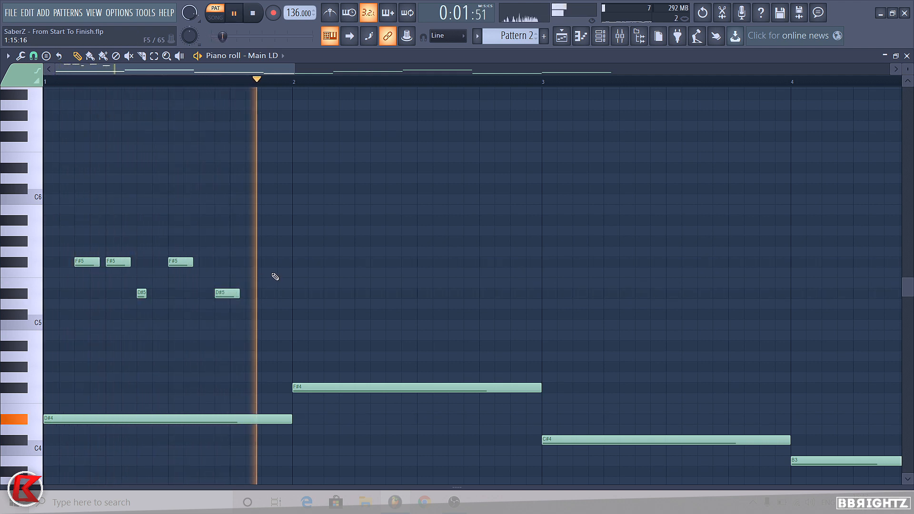
{"action": "key", "text": "space"}
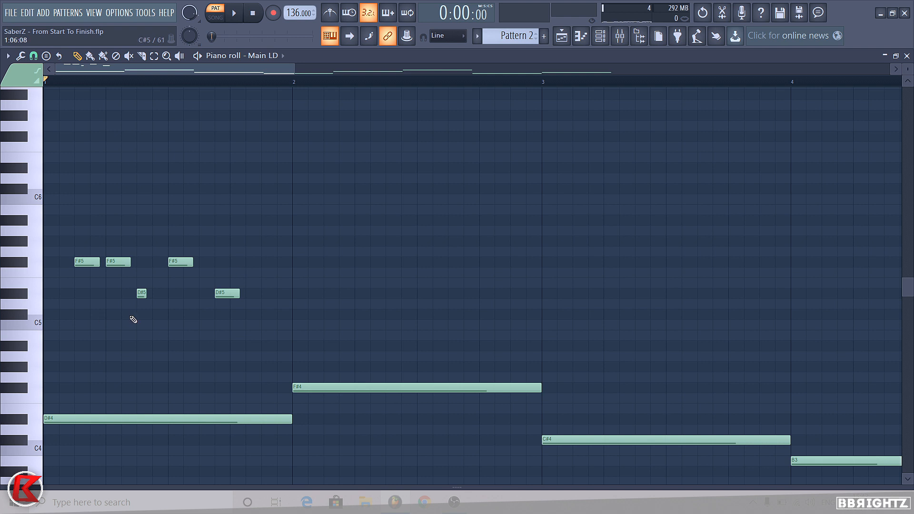
{"action": "key", "text": "space"}
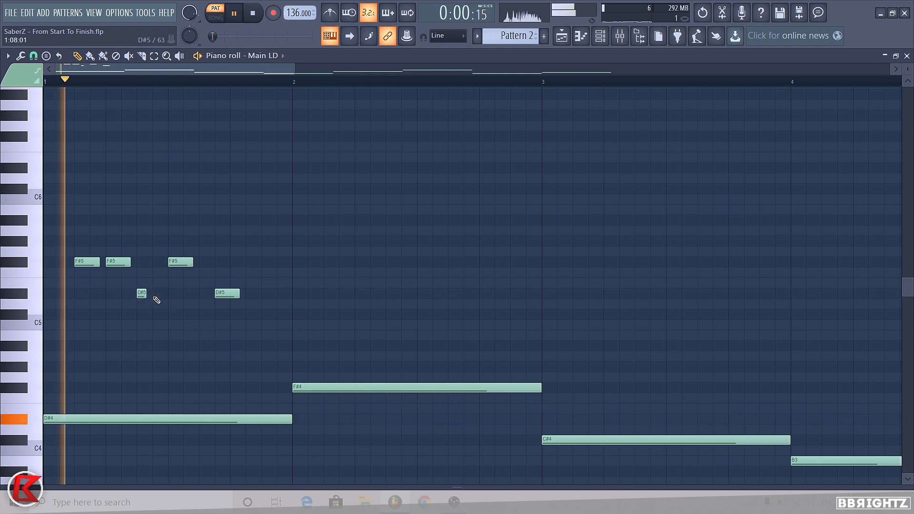
{"action": "key", "text": "space"}
Step: Add short F5 and F#5 notes on steps 15 and 16 of bar 1, leading into a longer G#5 note at the start of bar 2
{"action": "left_click", "coordinate": [265, 273]}
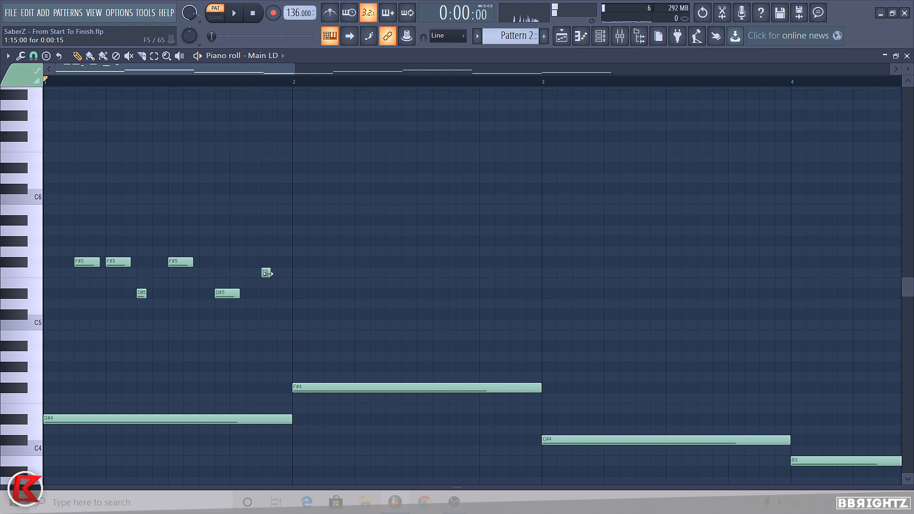
{"action": "left_click", "coordinate": [280, 263]}
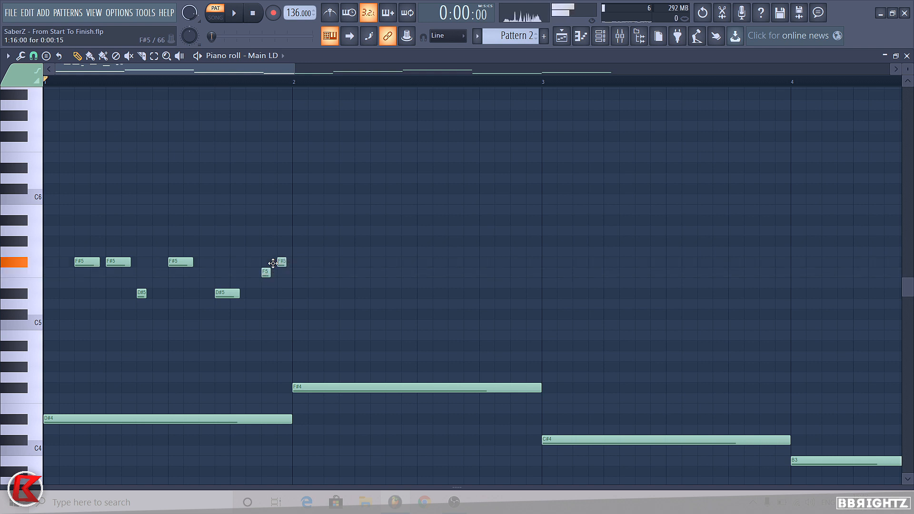
{"action": "left_click", "coordinate": [295, 242]}
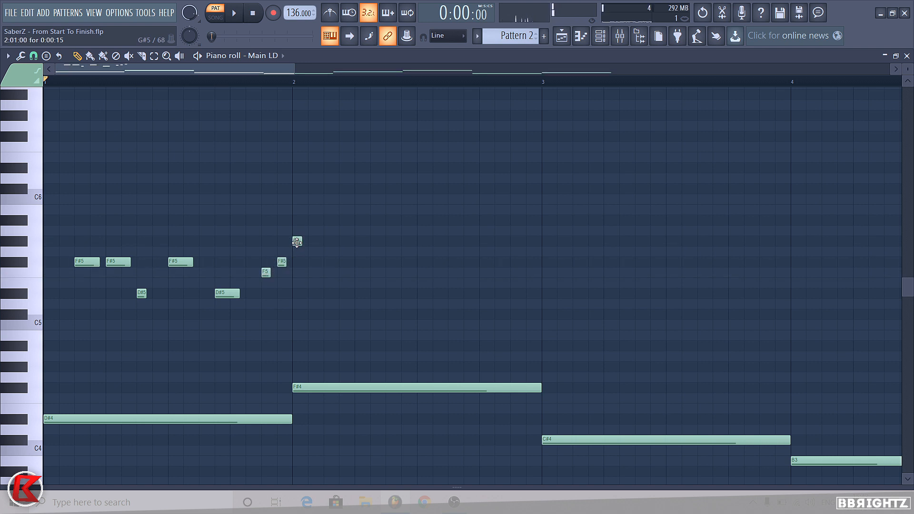
{"action": "key", "text": "space"}
{"action": "left_click_drag", "start_coordinate": [302, 242], "coordinate": [318, 243]}
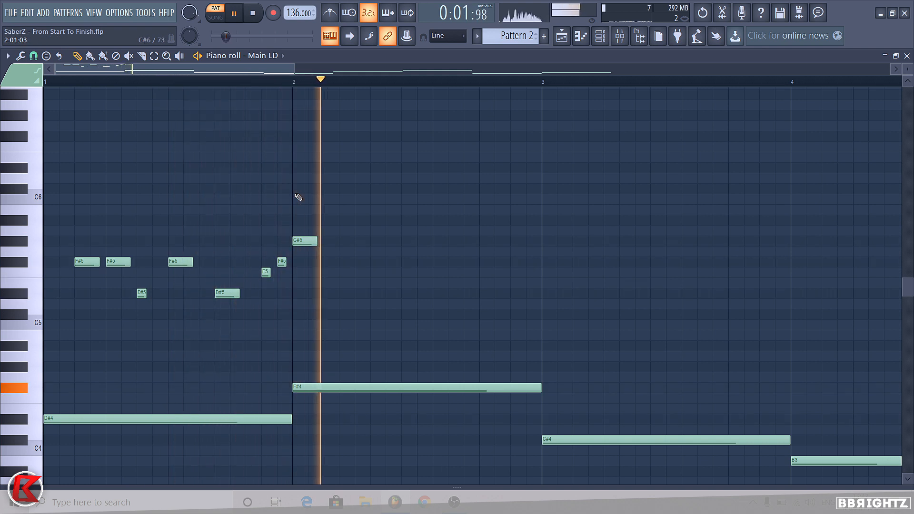
{"action": "key", "text": "space"}
{"action": "key", "text": "space"}
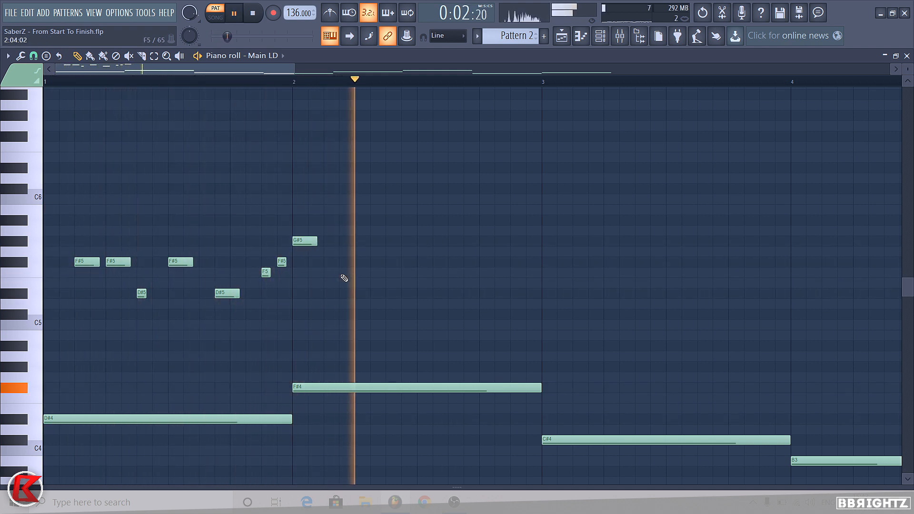
{"action": "key", "text": "space"}
{"action": "key", "text": "space"}
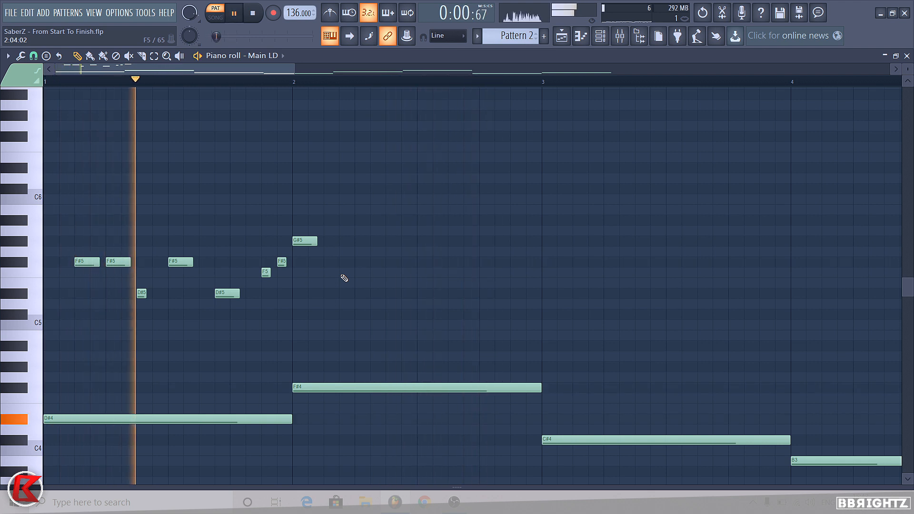
Step: Add an F5 note on step 4 of bar 2 and play the phrase back
{"action": "left_click", "coordinate": [343, 273]}
{"action": "key", "text": "space"}
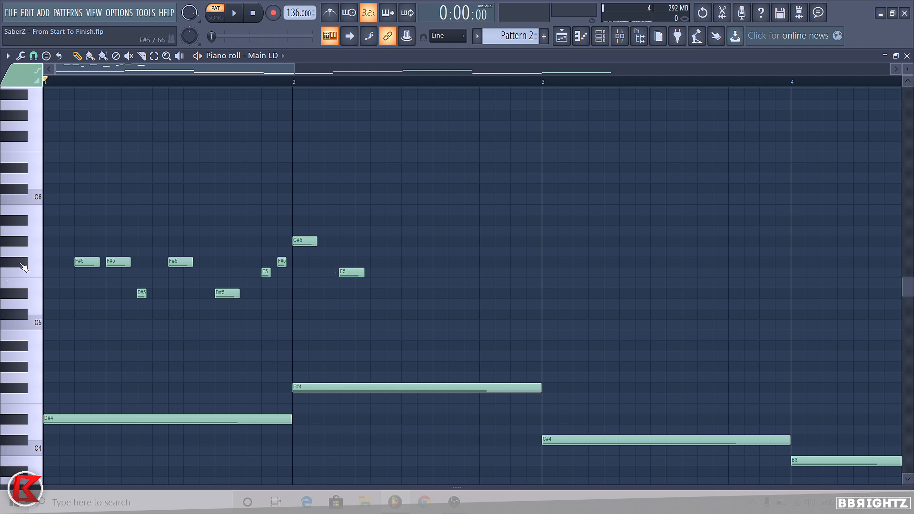
{"action": "key", "text": "space"}
{"action": "key", "text": "space"}
Step: Add a short F#5 on step 7, a short F5 on step 8 and a longer D#5 on step 9 of bar 2
{"action": "left_click", "coordinate": [390, 262]}
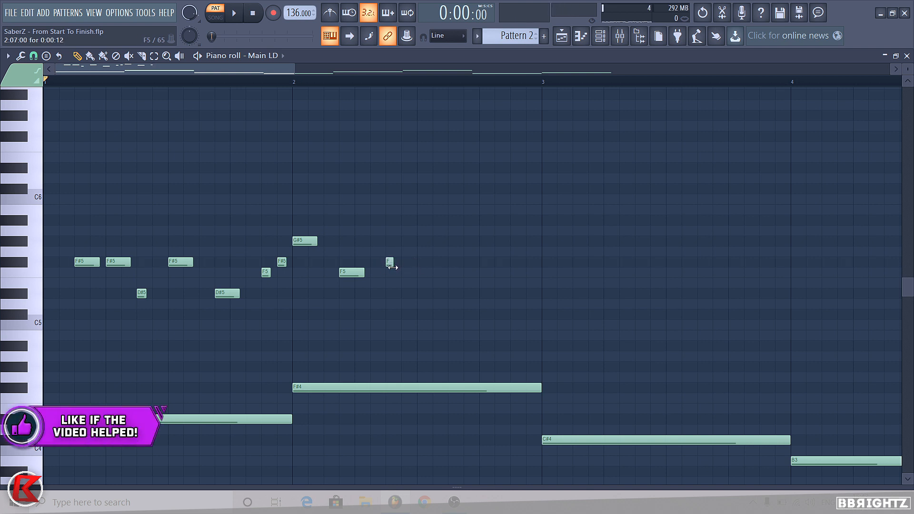
{"action": "left_click", "coordinate": [406, 272]}
{"action": "left_click", "coordinate": [352, 272]}
{"action": "left_click", "coordinate": [419, 293]}
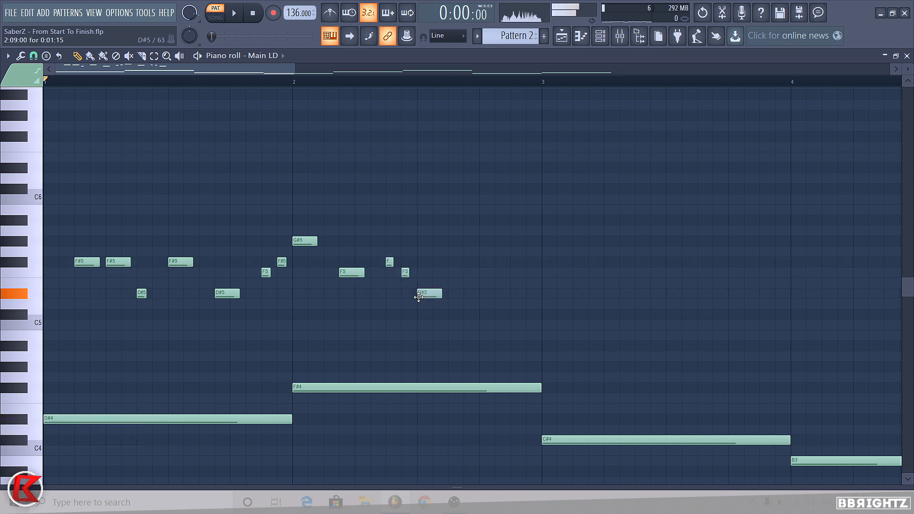
{"action": "key", "text": "space"}
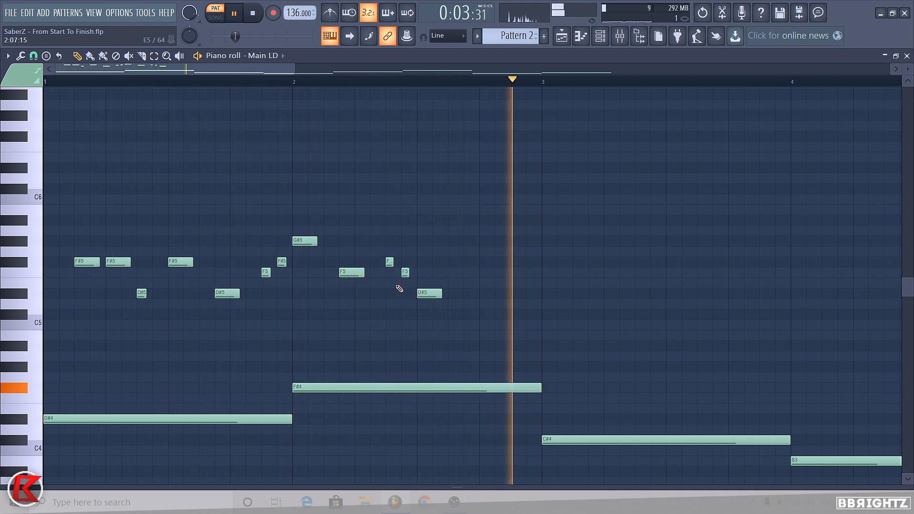
{"action": "key", "text": "space"}
Step: Duplicate the two-bar melody into bars 3 and 4 at the same pitches and play it back
{"action": "scroll", "coordinate": [155, 335], "scroll_direction": "down", "scroll_amount": 2}
{"action": "left_click_drag", "start_coordinate": [277, 317], "coordinate": [56, 230]}
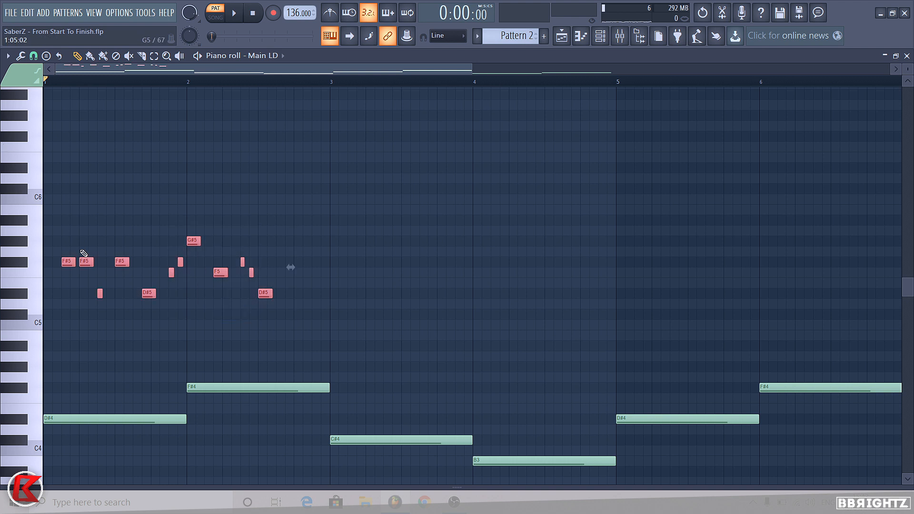
{"action": "left_click_drag", "start_coordinate": [66, 265], "coordinate": [360, 259]}
{"action": "key", "text": "space"}
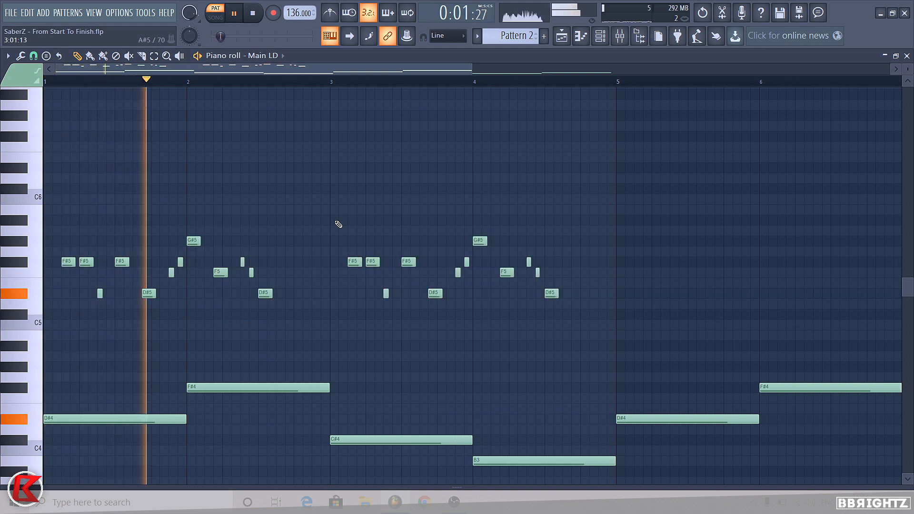
{"action": "scroll", "coordinate": [619, 243], "scroll_direction": "up", "scroll_amount": 3}
{"action": "scroll", "coordinate": [548, 280], "scroll_direction": "up", "scroll_amount": 1, "text": "ctrl"}
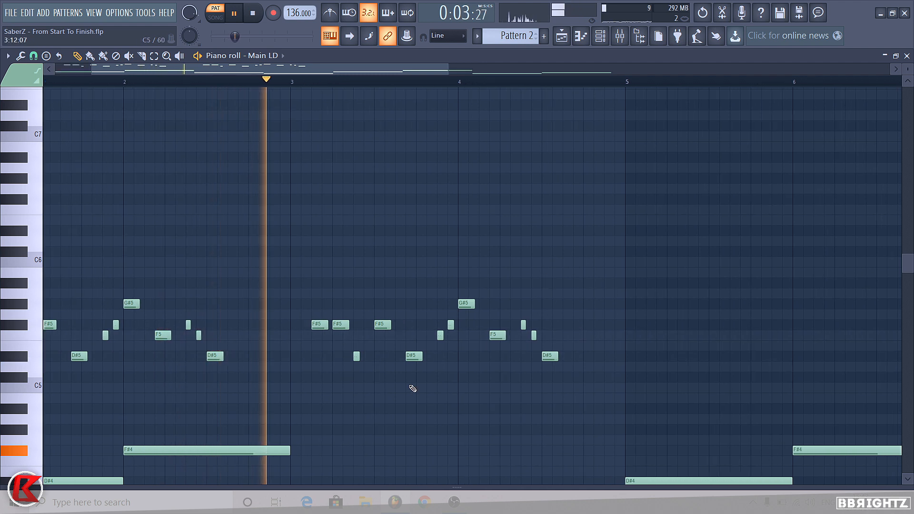
{"action": "scroll", "coordinate": [413, 388], "scroll_direction": "down", "scroll_amount": 3}
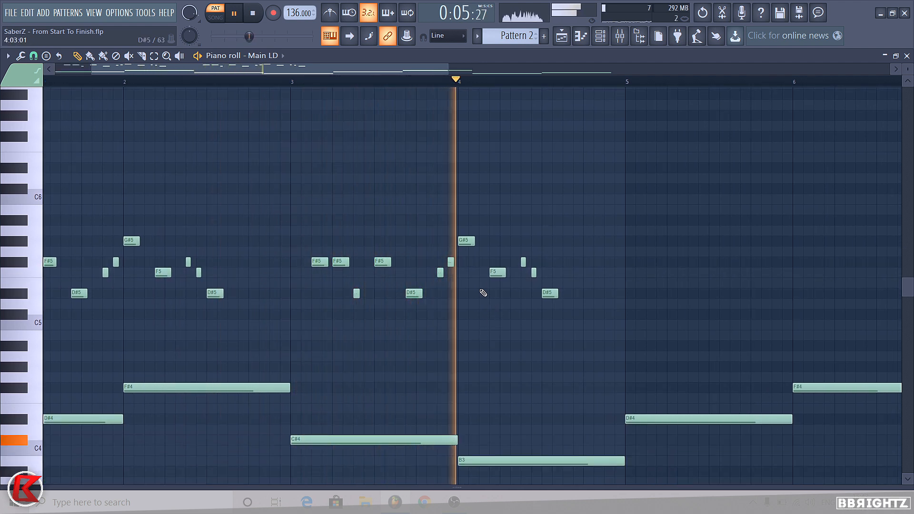
{"action": "key", "text": "space"}
Step: Set the playback start to the beginning of bar 3 and listen to the copied phrase
{"action": "scroll", "coordinate": [562, 281], "scroll_direction": "up", "scroll_amount": 2, "text": "ctrl"}
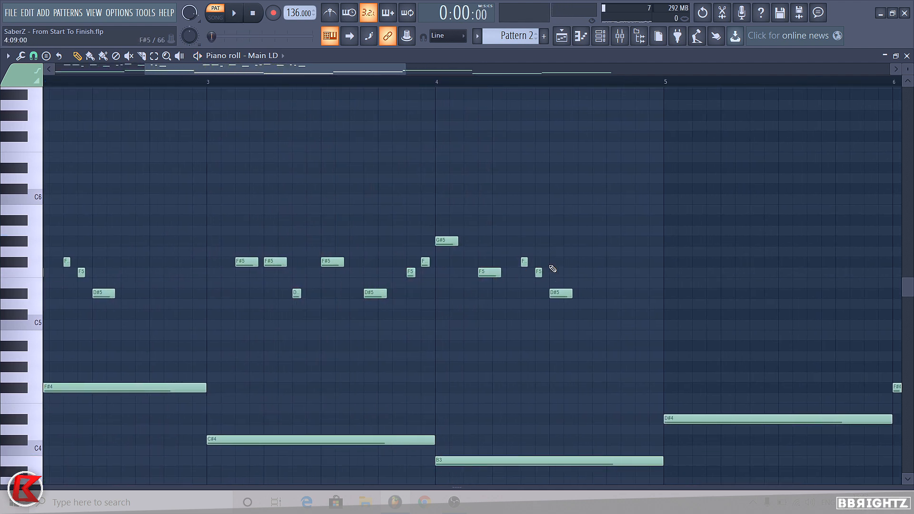
{"action": "scroll", "coordinate": [532, 242], "scroll_direction": "up", "scroll_amount": 1, "text": "ctrl"}
{"action": "left_click", "coordinate": [80, 82]}
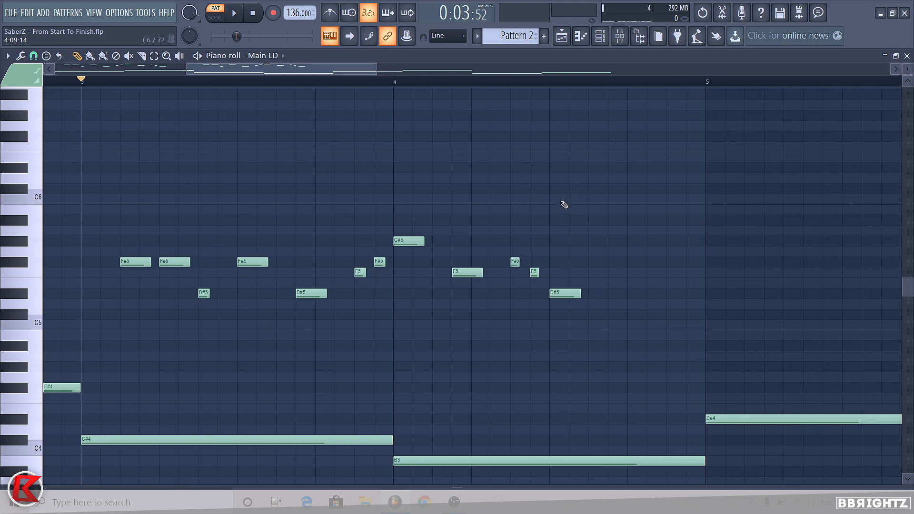
{"action": "scroll", "coordinate": [552, 227], "scroll_direction": "down", "scroll_amount": 2, "text": "ctrl"}
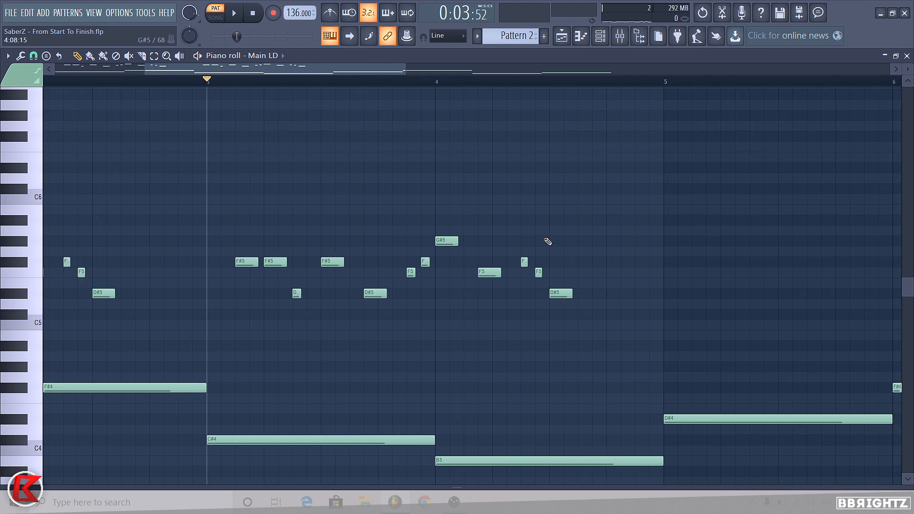
{"action": "key", "text": "space"}
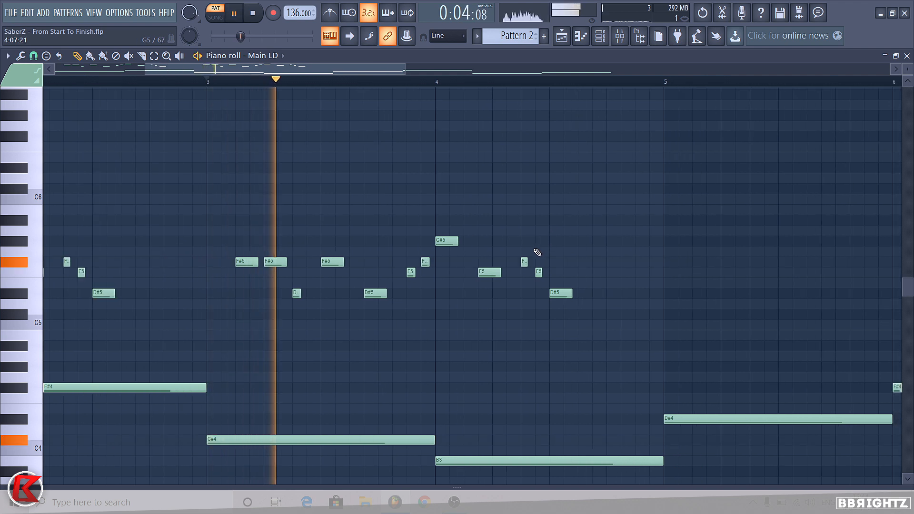
{"action": "key", "text": "space"}
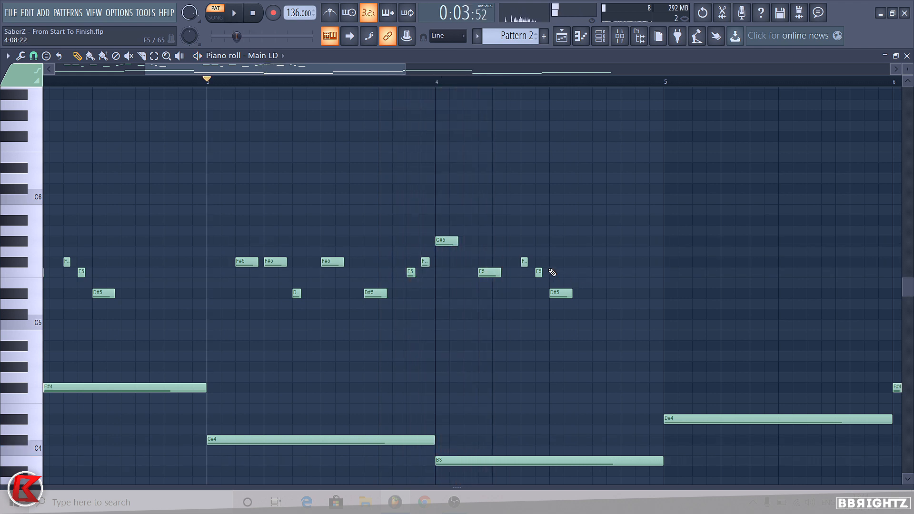
Step: Try B5 for the short F#5 note on step 7 of bar 4, and replace it with a short G#5 note
{"action": "scroll", "coordinate": [522, 262], "scroll_direction": "up", "scroll_amount": 1, "text": "ctrl"}
{"action": "left_click", "coordinate": [522, 209]}
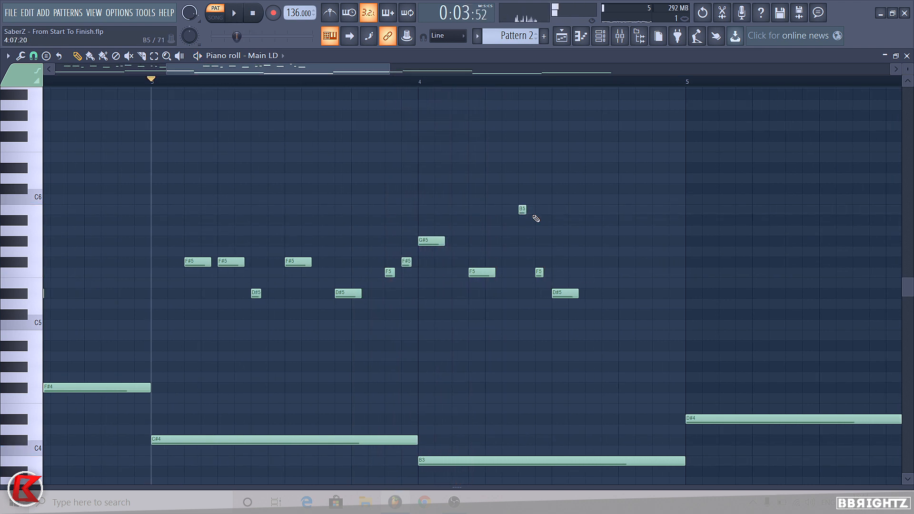
{"action": "key", "text": "space"}
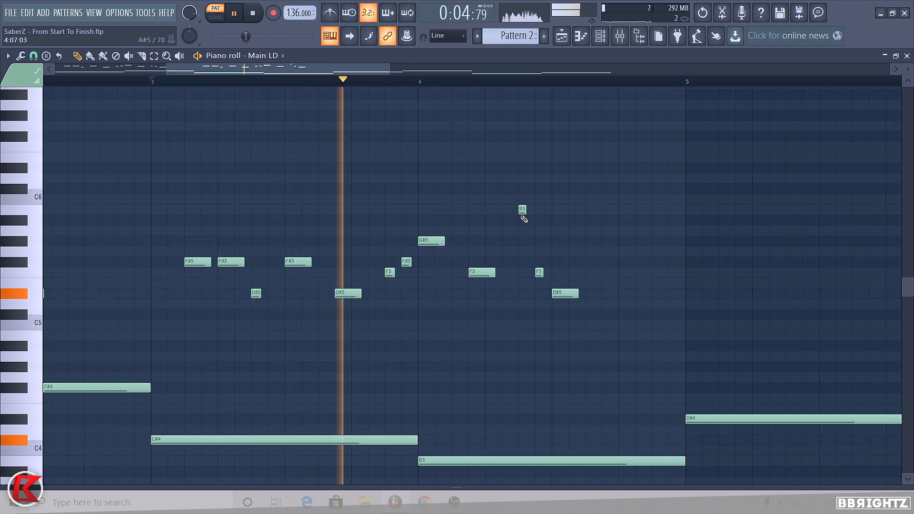
{"action": "key", "text": "space"}
{"action": "left_click", "coordinate": [520, 241]}
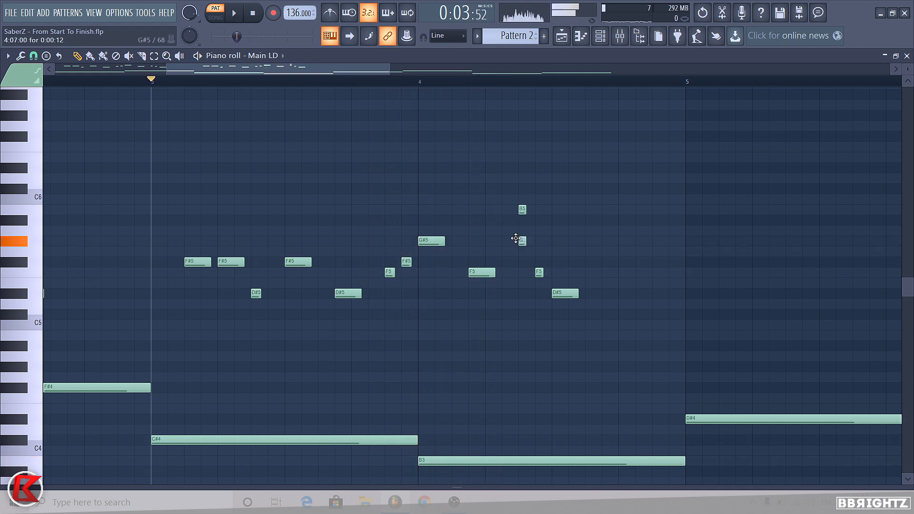
{"action": "right_click", "coordinate": [523, 209]}
Step: Raise the D#5 note on step 9 of bar 4 to B5 and delete the short note on step 8 after trying it at B5
{"action": "key", "text": "space"}
{"action": "left_click_drag", "start_coordinate": [539, 272], "coordinate": [541, 208]}
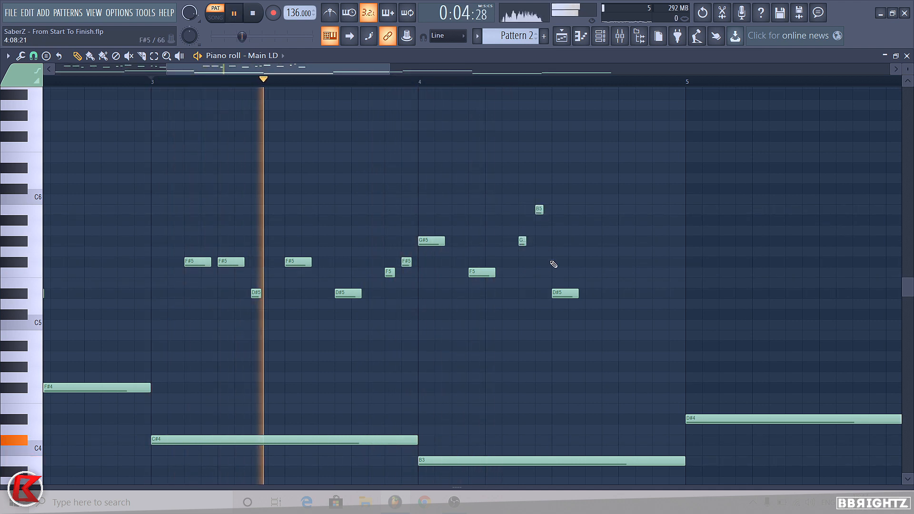
{"action": "left_click_drag", "start_coordinate": [564, 290], "coordinate": [563, 210]}
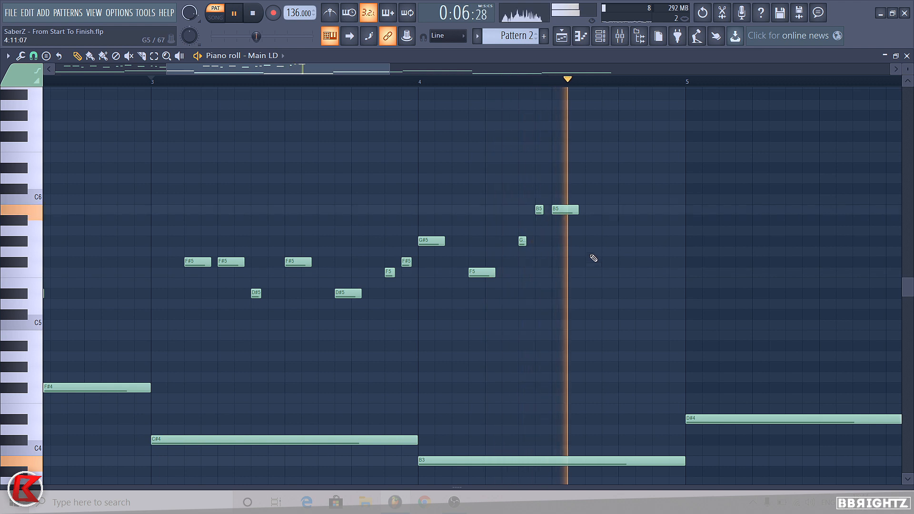
{"action": "key", "text": "space"}
{"action": "right_click", "coordinate": [539, 210]}
{"action": "key", "text": "space"}
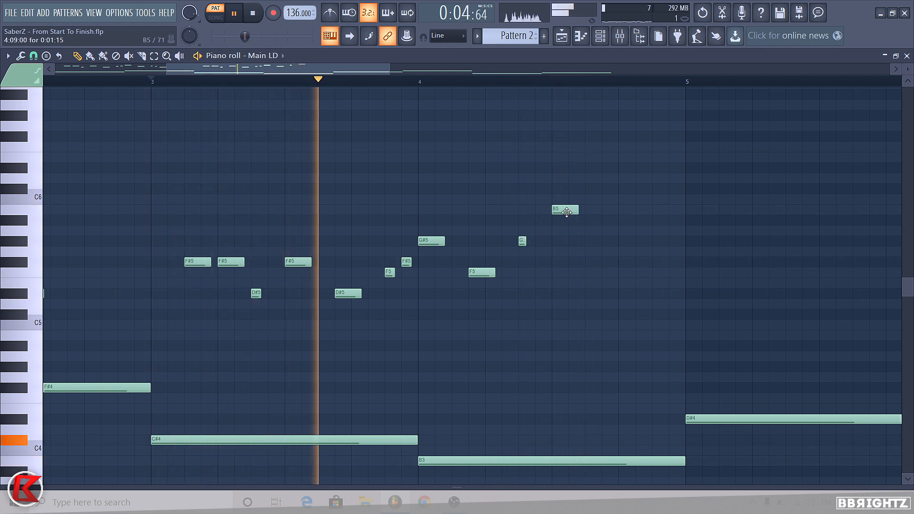
{"action": "key", "text": "space"}
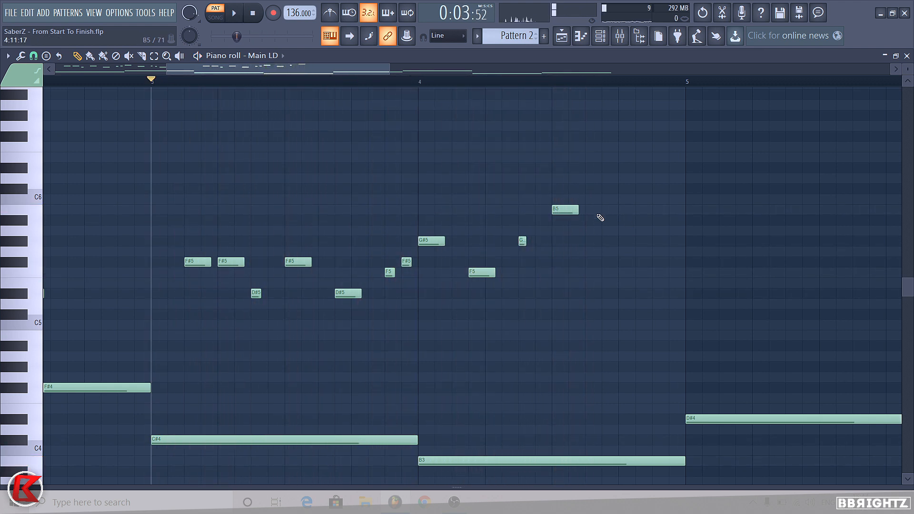
Step: Add a short B5 on step 11, a B5 on step 13 and an A#5 on step 15 of bar 4, and play the melody back
{"action": "left_click", "coordinate": [624, 209]}
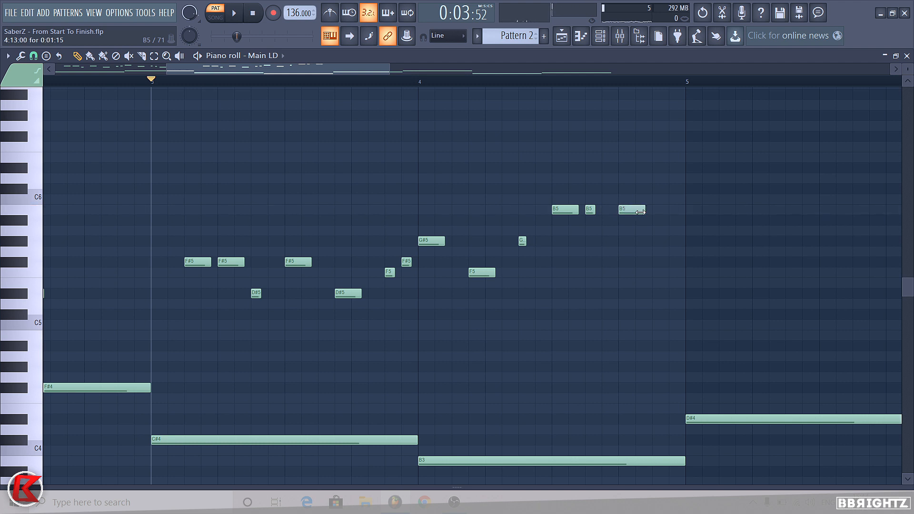
{"action": "left_click", "coordinate": [653, 222]}
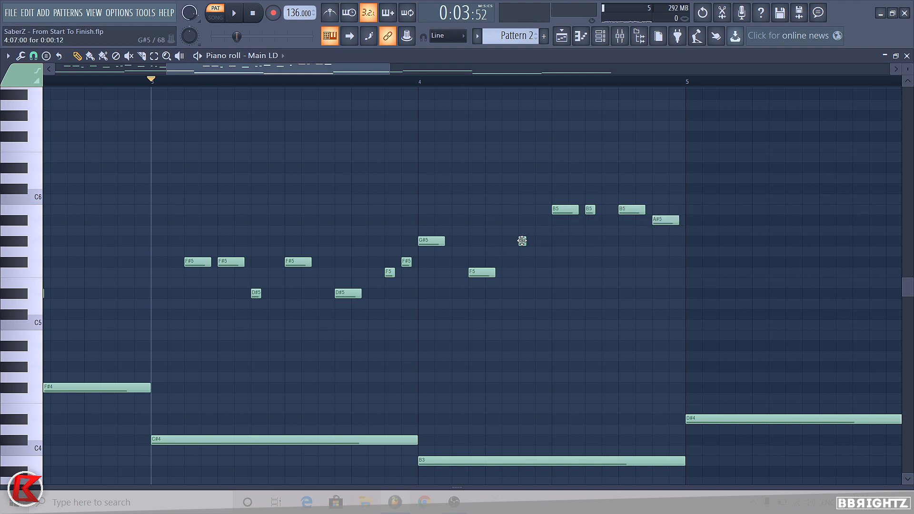
{"action": "key", "text": "space"}
{"action": "key", "text": "space"}
{"action": "left_click", "coordinate": [256, 16]}
{"action": "key", "text": "space"}
{"action": "scroll", "coordinate": [248, 116], "scroll_direction": "down", "scroll_amount": 1}
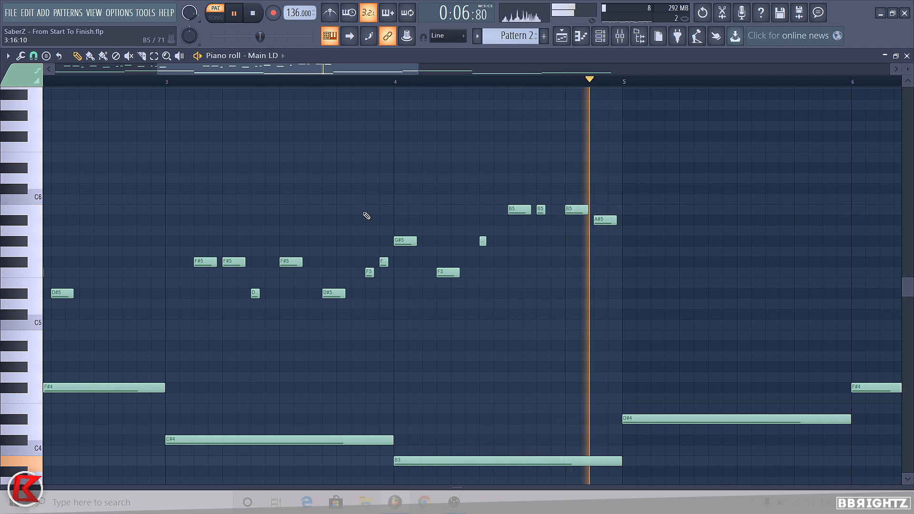
Step: Copy the four-bar lead melody from bars 1 to 4 into bars 5 to 8 and play the pattern back
{"action": "scroll", "coordinate": [343, 215], "scroll_direction": "down", "scroll_amount": 5}
{"action": "key", "text": "space"}
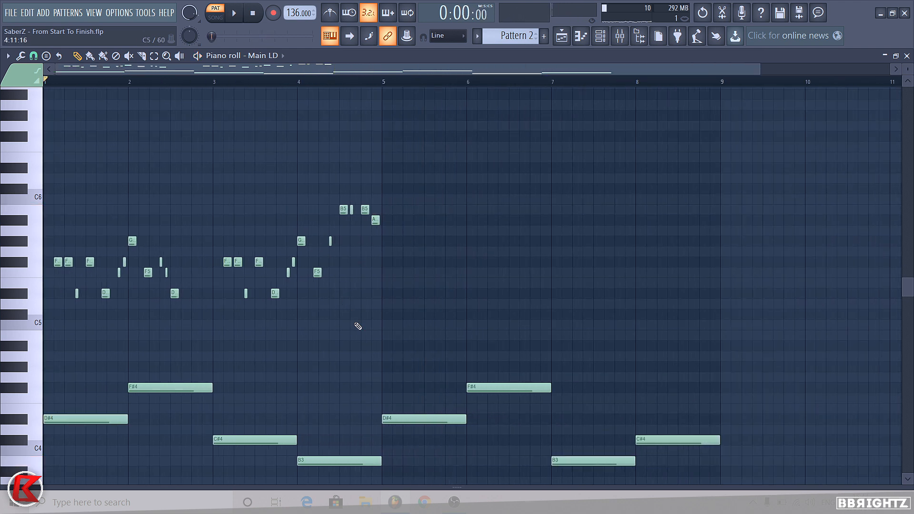
{"action": "left_click_drag", "start_coordinate": [309, 290], "coordinate": [41, 173]}
{"action": "left_click_drag", "start_coordinate": [54, 265], "coordinate": [398, 261]}
{"action": "left_click", "coordinate": [447, 165]}
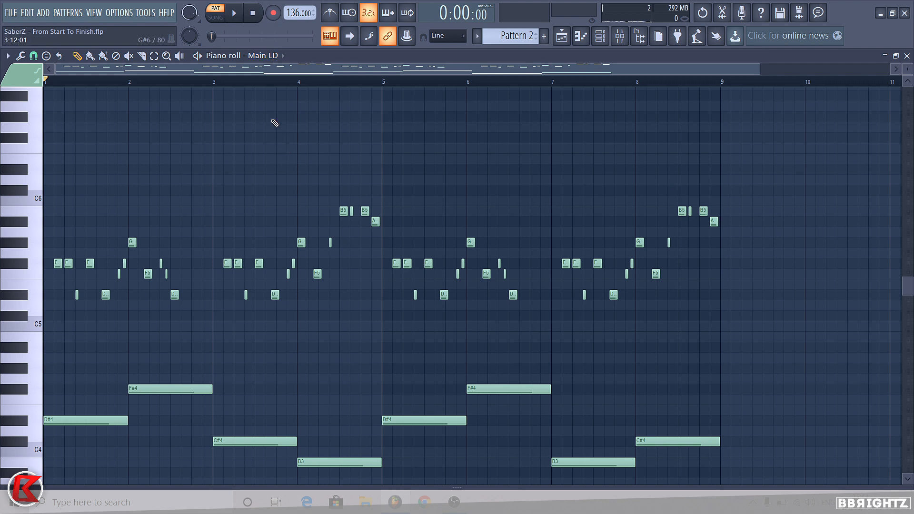
{"action": "key", "text": "space"}
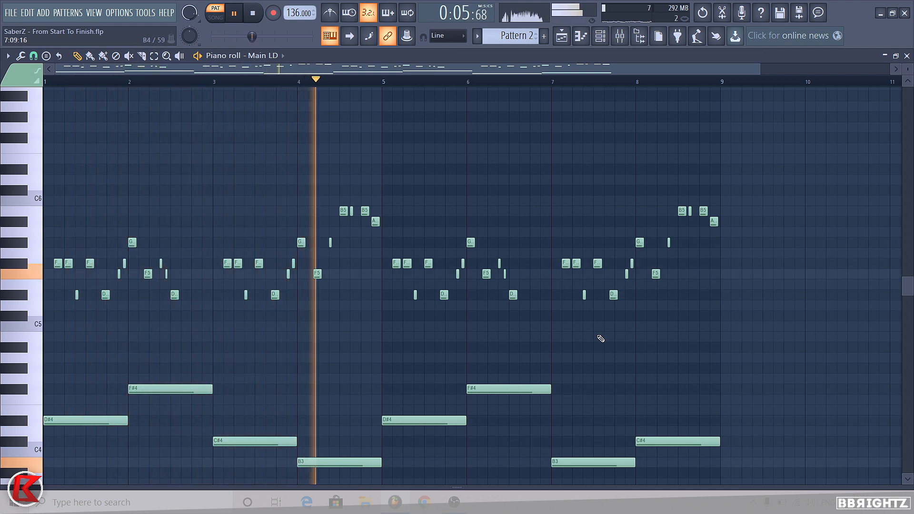
{"action": "scroll", "coordinate": [599, 321], "scroll_direction": "up", "scroll_amount": 3, "text": "ctrl"}
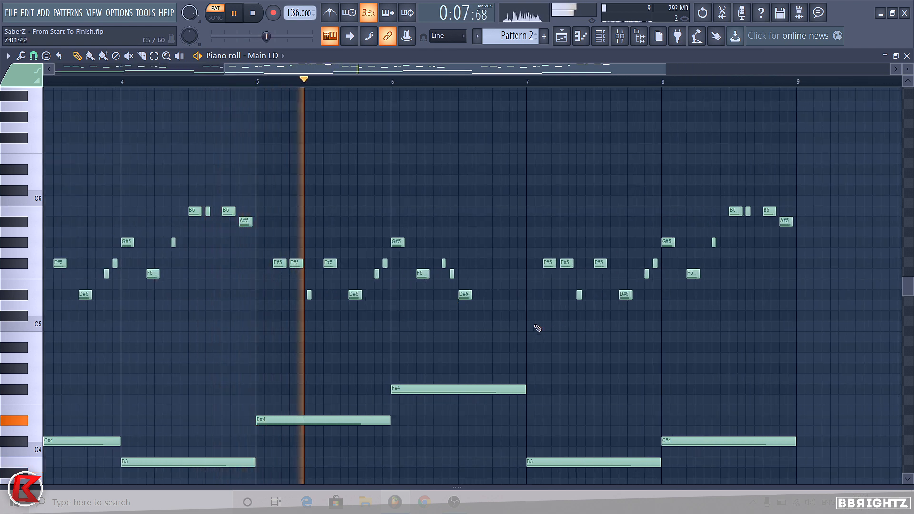
{"action": "scroll", "coordinate": [538, 329], "scroll_direction": "up", "scroll_amount": 2, "text": "ctrl"}
{"action": "key", "text": "space"}
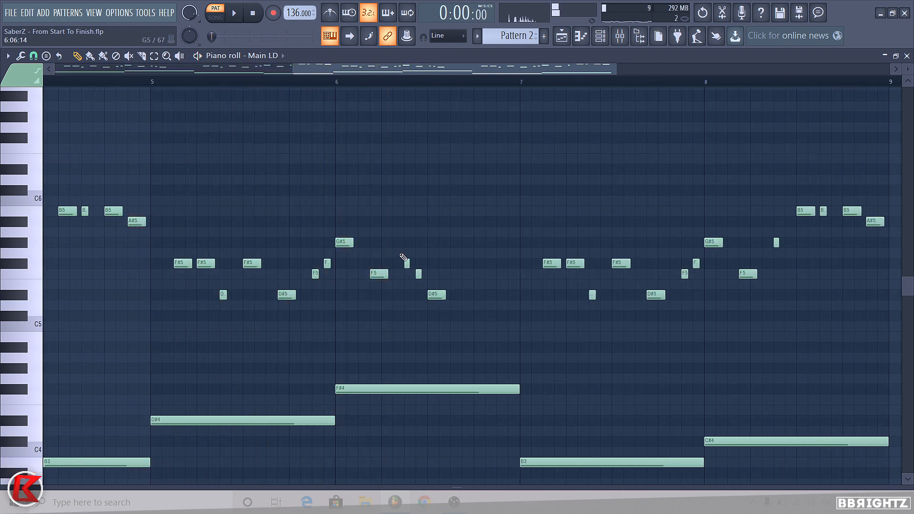
Step: Replace the short F#5 and F5 on steps 7 and 8 of bar 6 with a longer C#5 on step 7, and listen from bar 6
{"action": "left_click", "coordinate": [407, 315]}
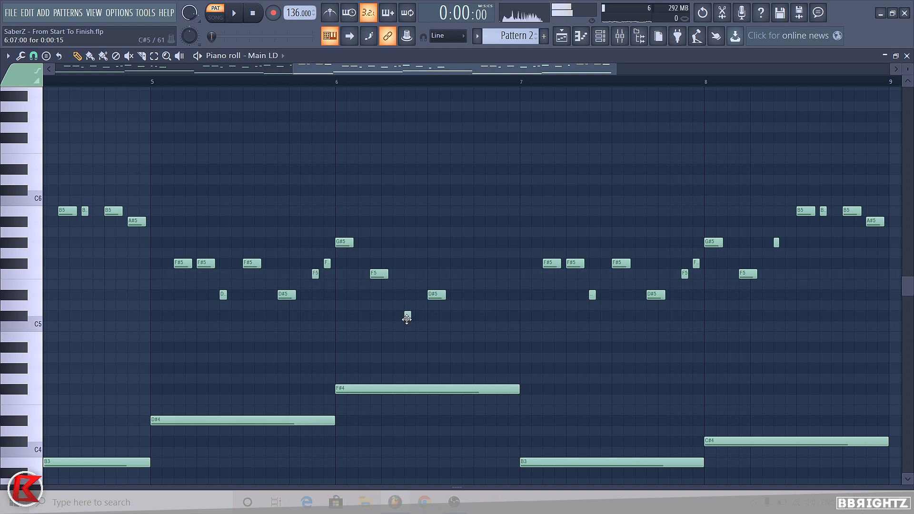
{"action": "left_click", "coordinate": [408, 317]}
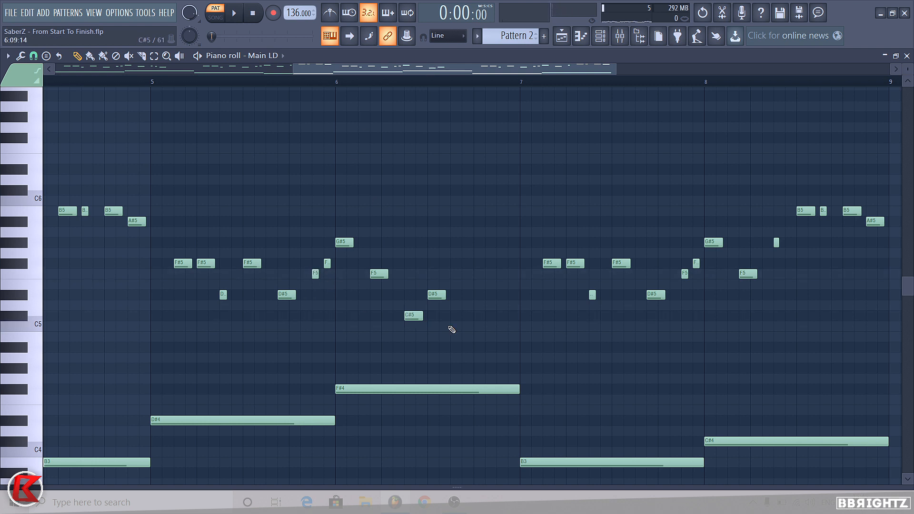
{"action": "left_click", "coordinate": [337, 84]}
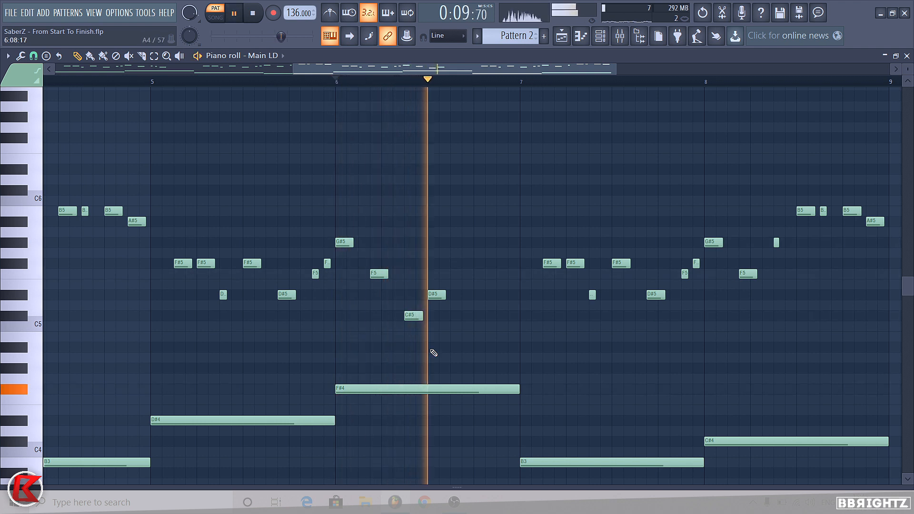
{"action": "key", "text": "space"}
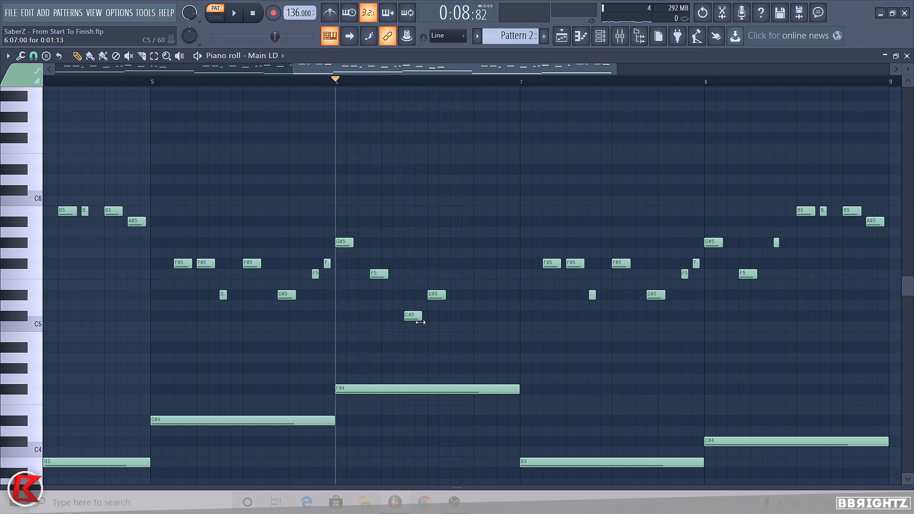
{"action": "scroll", "coordinate": [245, 420], "scroll_direction": "down", "scroll_amount": 2, "text": "ctrl"}
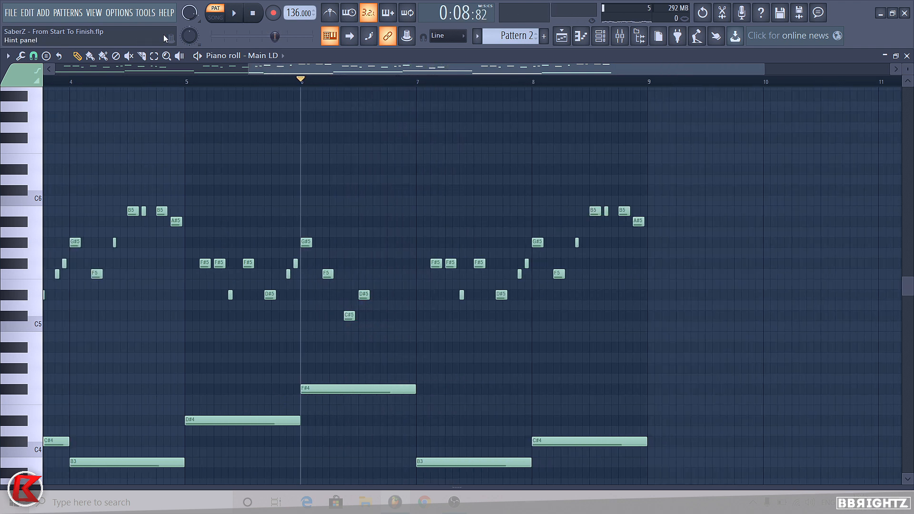
Step: Set the playback start to the beginning of bar 5 and listen to the revised phrase
{"action": "left_click", "coordinate": [189, 82]}
{"action": "key", "text": "space"}
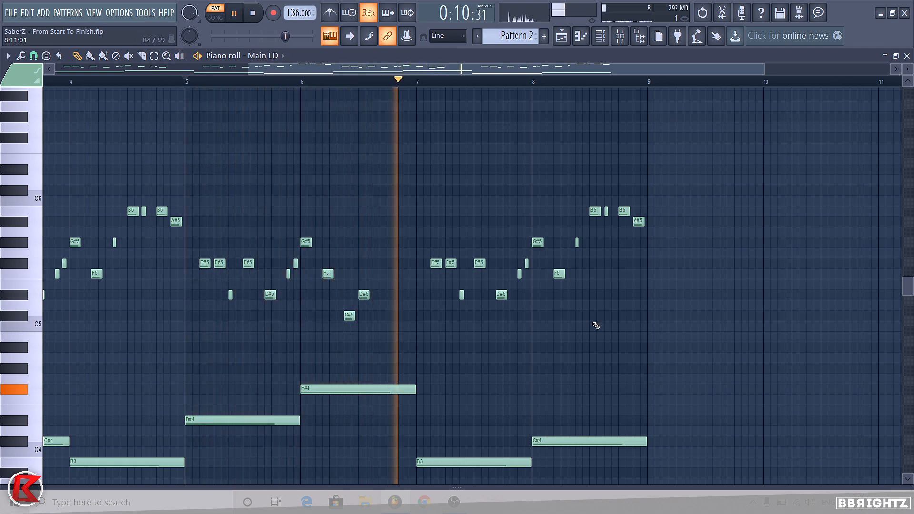
{"action": "scroll", "coordinate": [680, 306], "scroll_direction": "up", "scroll_amount": 3, "text": "ctrl"}
{"action": "key", "text": "space"}
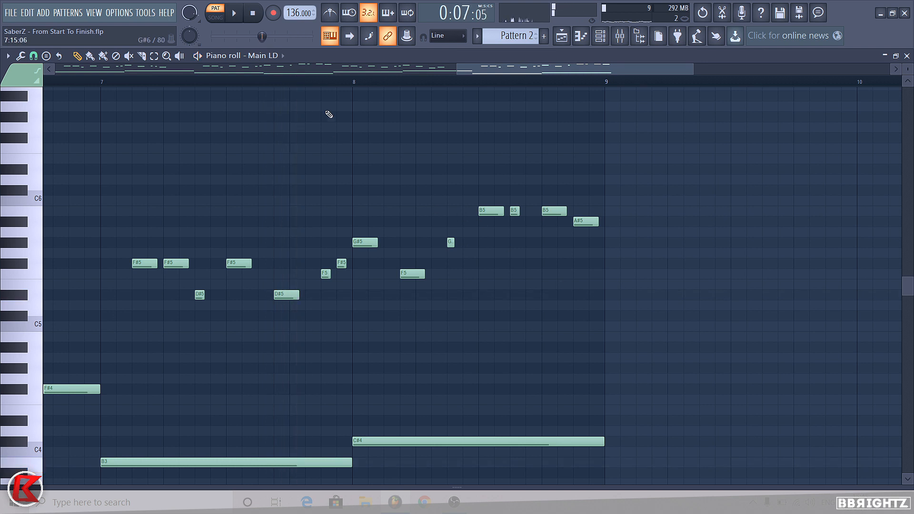
Step: Delete all the copied melody notes in bar 8, keeping the C#4 bass note
{"action": "scroll", "coordinate": [428, 204], "scroll_direction": "down", "scroll_amount": 2, "text": "ctrl"}
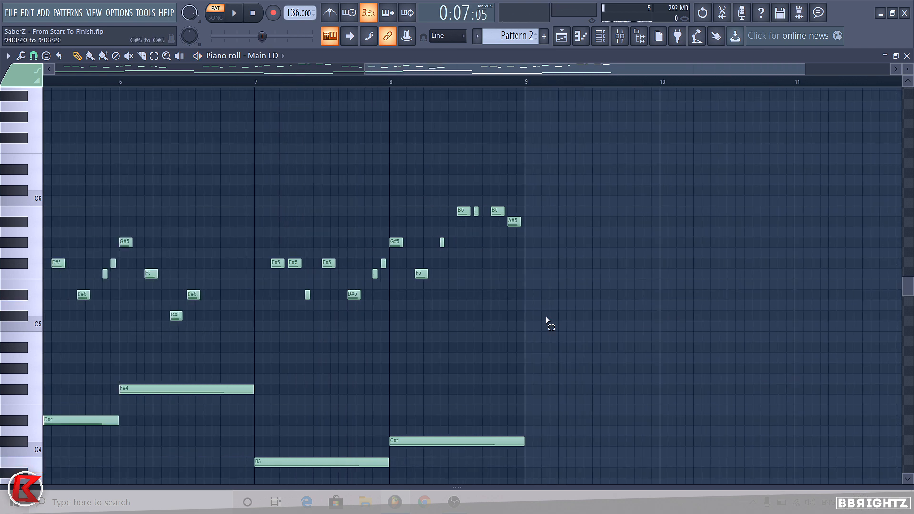
{"action": "left_click_drag", "start_coordinate": [547, 323], "coordinate": [397, 141]}
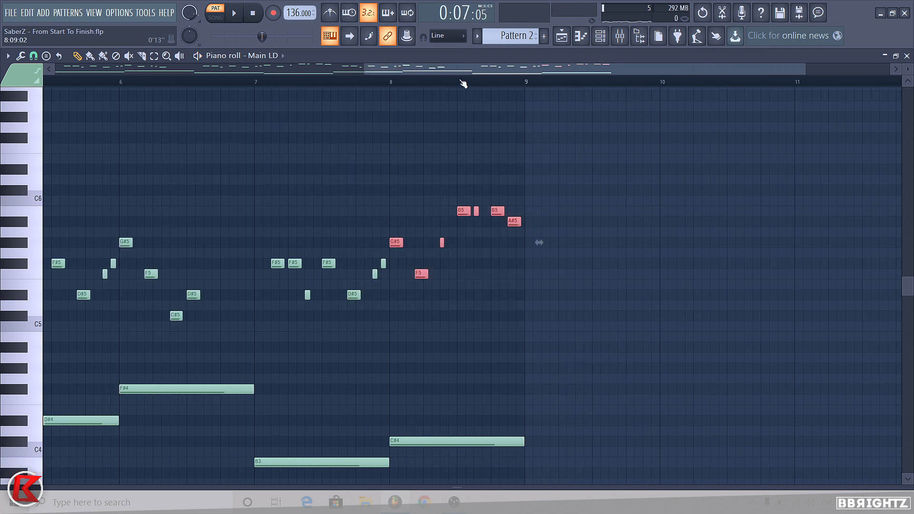
{"action": "left_click", "coordinate": [464, 82]}
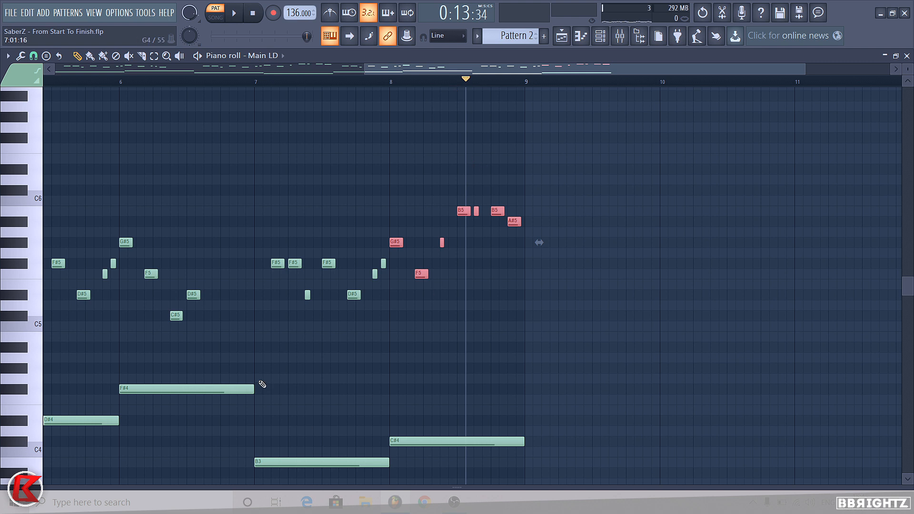
{"action": "scroll", "coordinate": [573, 229], "scroll_direction": "down", "scroll_amount": 3, "text": "ctrl"}
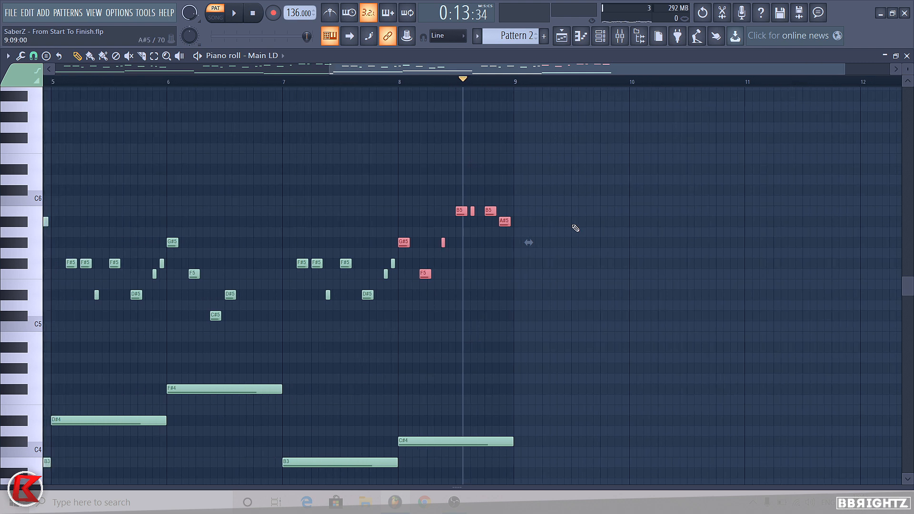
{"action": "key", "text": "Delete"}
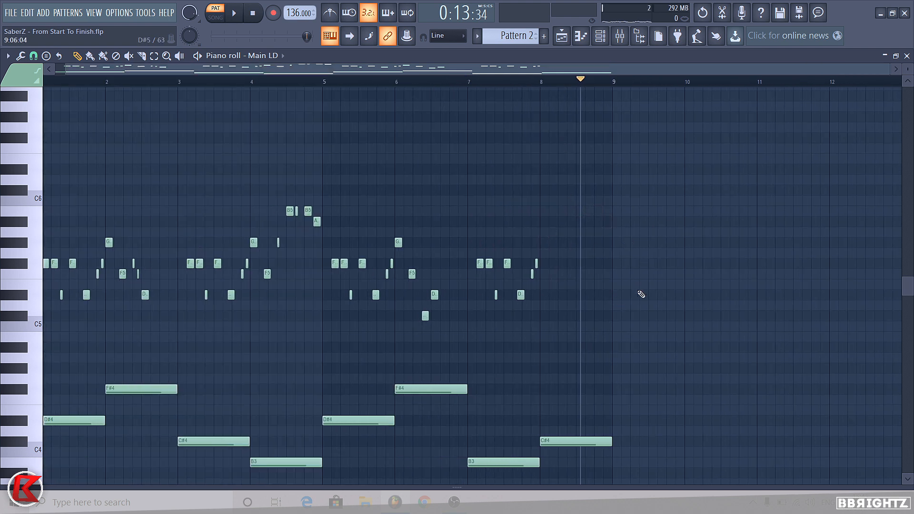
Step: Set the playback start to the beginning of bar 7 and listen to the phrase leading into bar 8
{"action": "scroll", "coordinate": [642, 294], "scroll_direction": "up", "scroll_amount": 3, "text": "ctrl"}
{"action": "scroll", "coordinate": [517, 252], "scroll_direction": "down", "scroll_amount": 3, "text": "ctrl"}
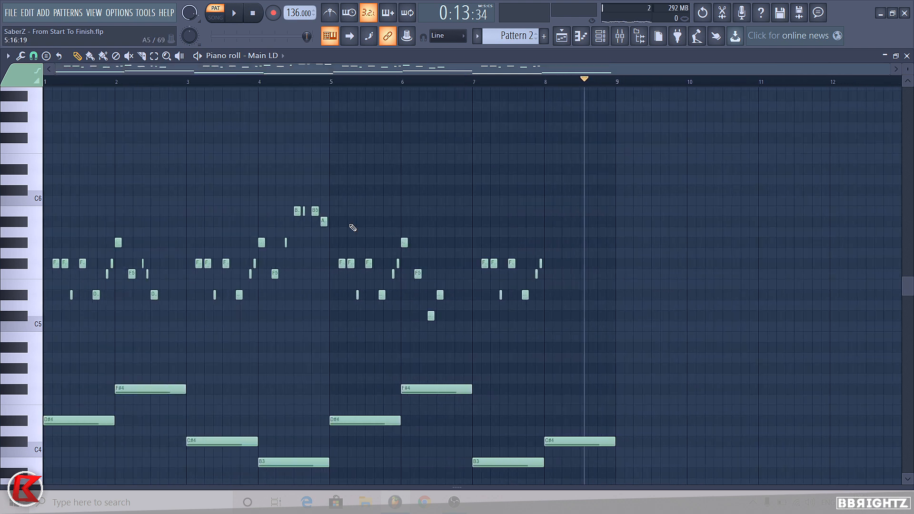
{"action": "scroll", "coordinate": [728, 320], "scroll_direction": "up", "scroll_amount": 2, "text": "ctrl"}
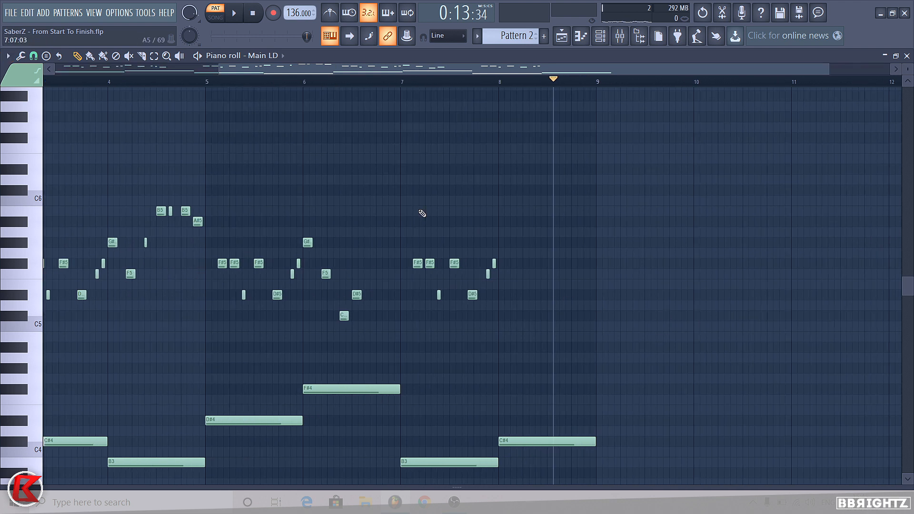
{"action": "left_click", "coordinate": [401, 82]}
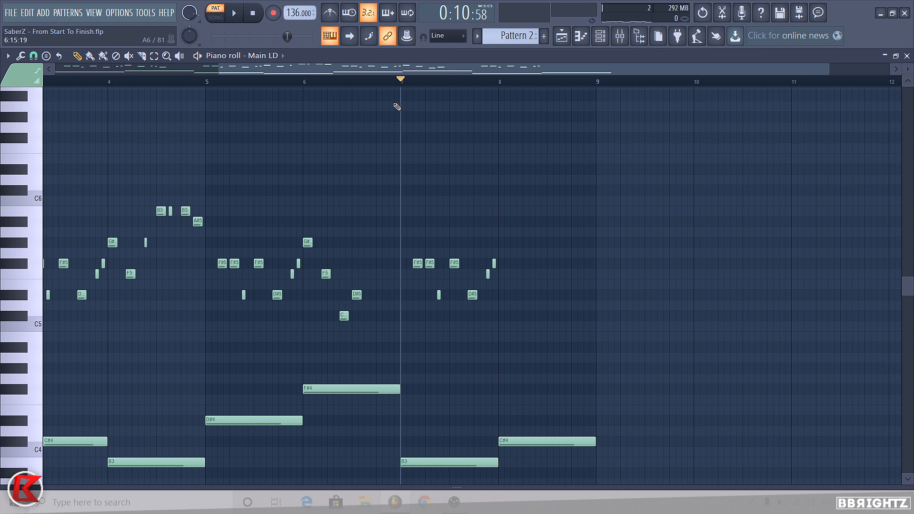
{"action": "scroll", "coordinate": [435, 251], "scroll_direction": "down", "scroll_amount": 2, "text": "ctrl"}
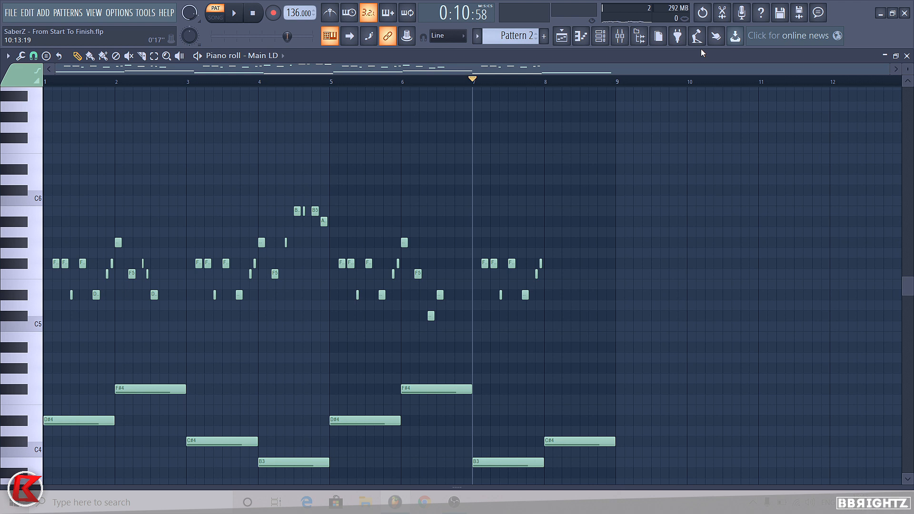
{"action": "scroll", "coordinate": [690, 157], "scroll_direction": "up", "scroll_amount": 3}
{"action": "key", "text": "space"}
{"action": "scroll", "coordinate": [610, 173], "scroll_direction": "down", "scroll_amount": 5}
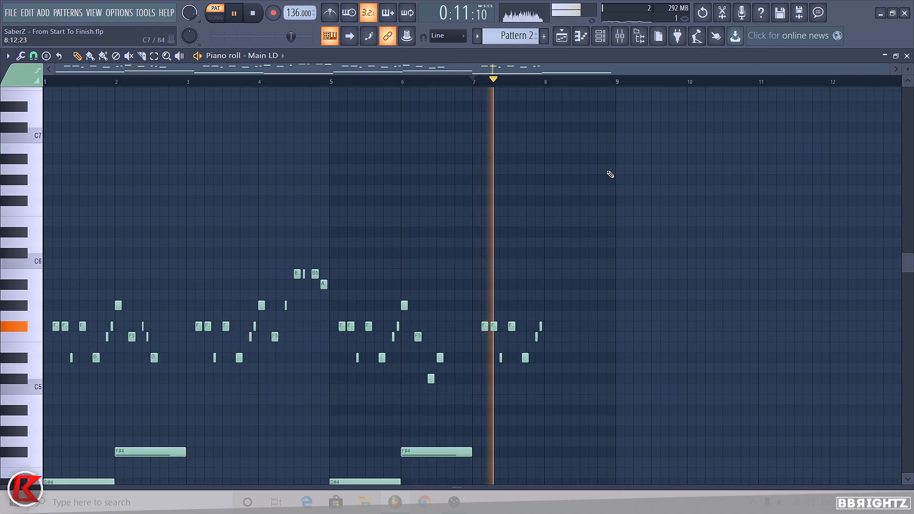
{"action": "key", "text": "space"}
{"action": "scroll", "coordinate": [612, 267], "scroll_direction": "down", "scroll_amount": 2}
{"action": "scroll", "coordinate": [608, 254], "scroll_direction": "up", "scroll_amount": 3, "text": "ctrl"}
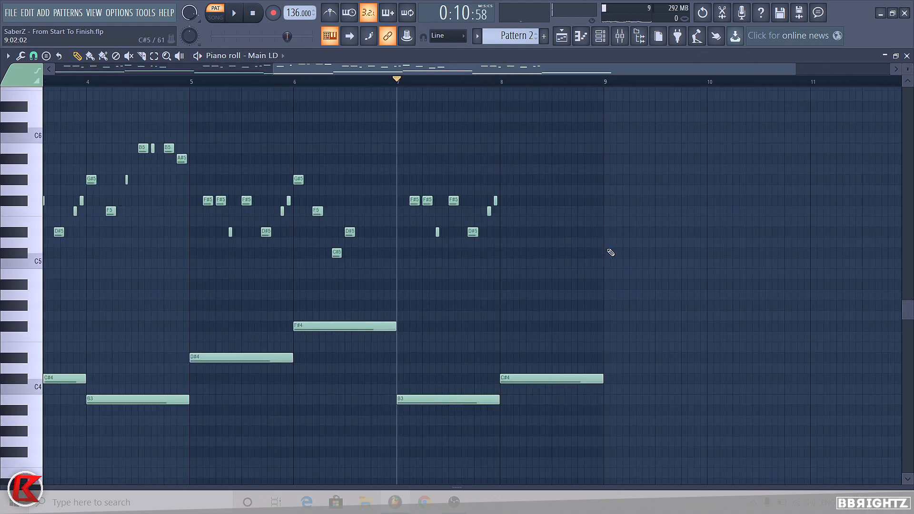
{"action": "scroll", "coordinate": [464, 222], "scroll_direction": "up", "scroll_amount": 1}
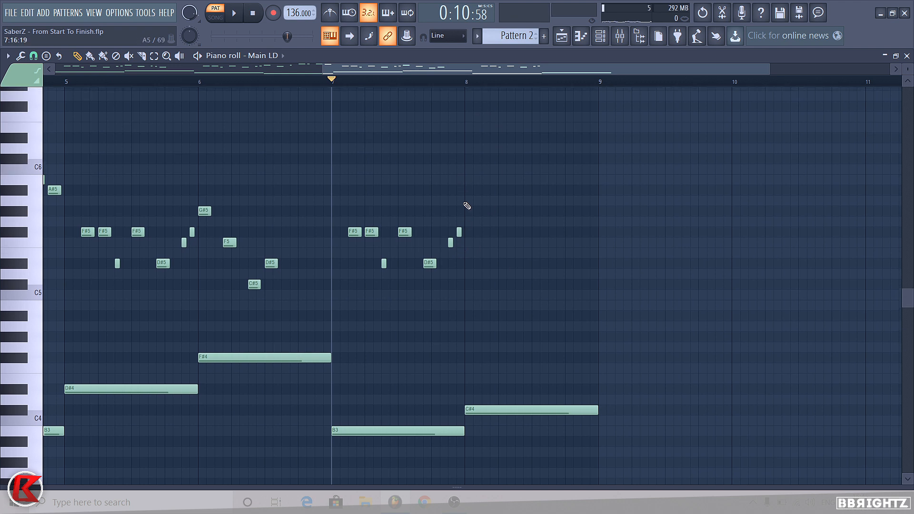
Step: Add a G#5 on step 1 of bar 8 during playback, and delete the F5 tried on step 3
{"action": "key", "text": "space"}
{"action": "left_click", "coordinate": [468, 211]}
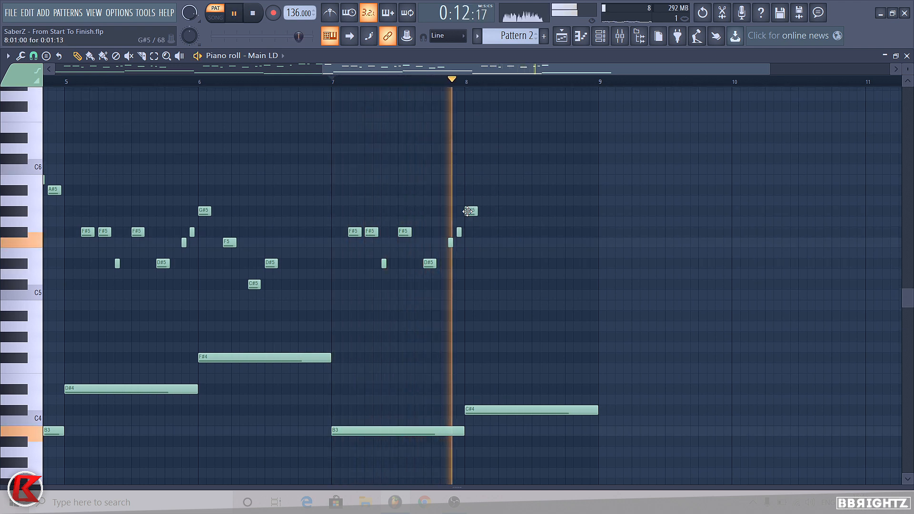
{"action": "key", "text": "space"}
{"action": "left_click", "coordinate": [486, 244]}
{"action": "right_click", "coordinate": [485, 244]}
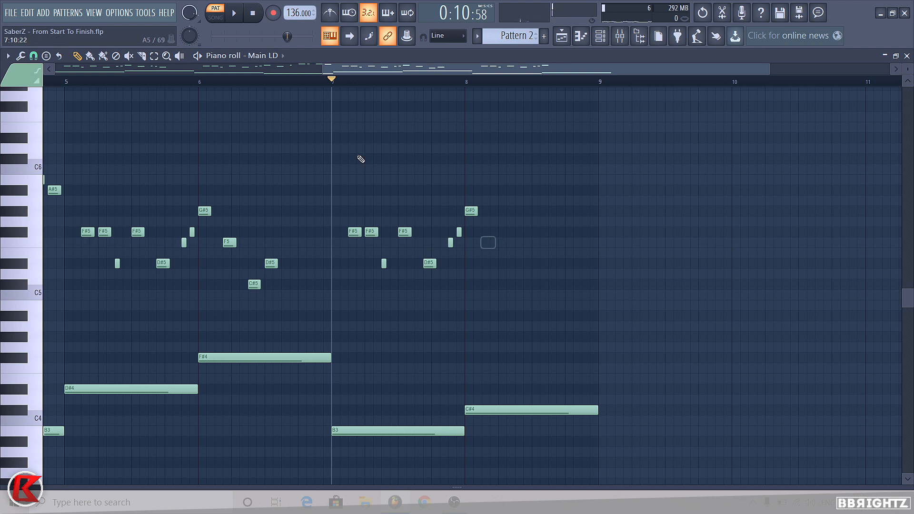
Step: Continue bar 8 with F5 on steps 4 and 7 and F#5 on step 9, lengthening the short F5 on step 4
{"action": "key", "text": "space"}
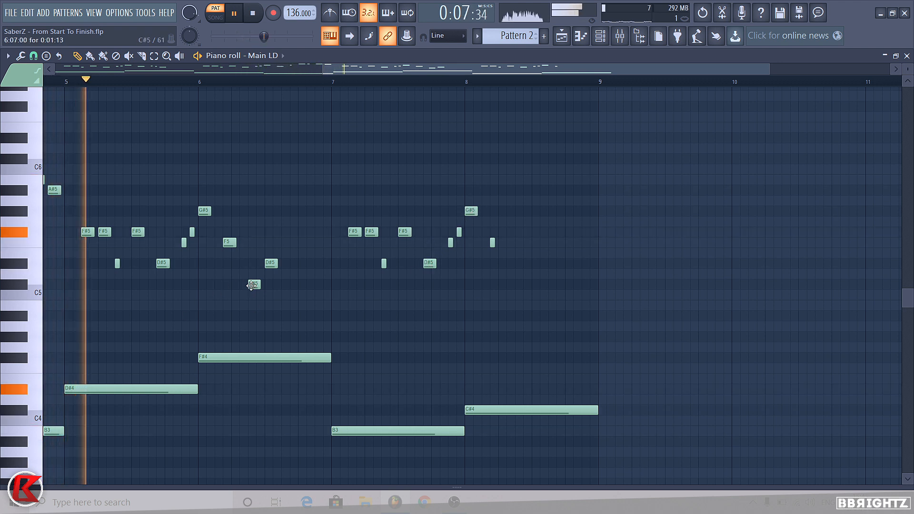
{"action": "left_click", "coordinate": [520, 242]}
{"action": "left_click", "coordinate": [537, 232]}
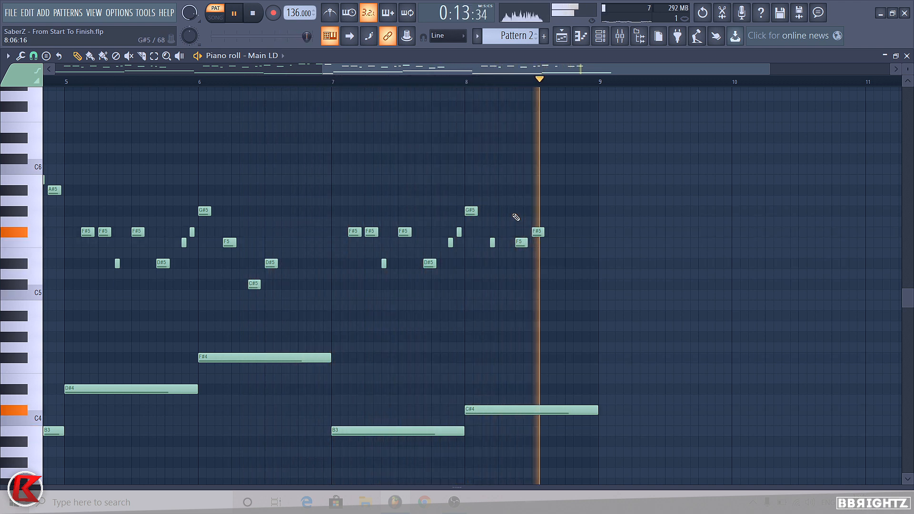
{"action": "key", "text": "space"}
{"action": "mouse_move", "coordinate": [492, 243]}
{"action": "left_mouse_down"}
{"action": "mouse_move", "coordinate": [501, 242]}
{"action": "mouse_move", "coordinate": [493, 243]}
{"action": "left_mouse_up"}
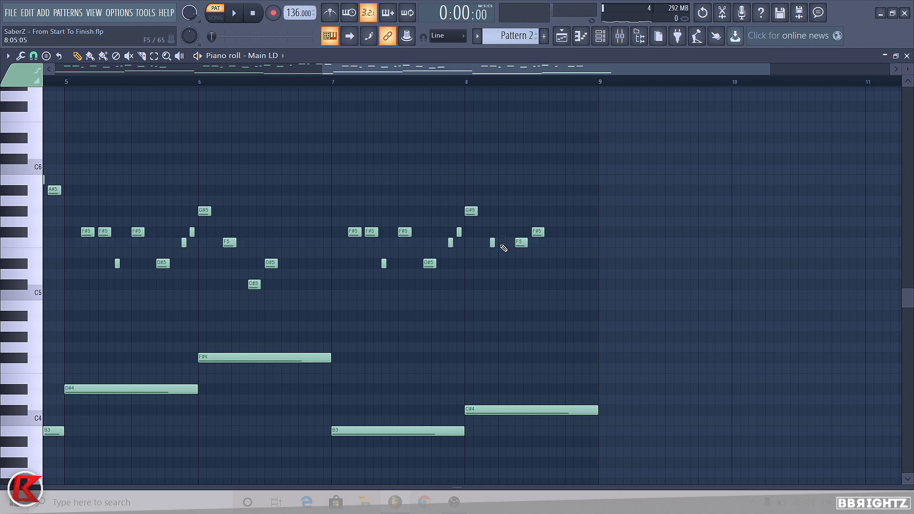
Step: Play the eight-bar melody back from the start through the new phrase in bar 8
{"action": "scroll", "coordinate": [293, 186], "scroll_direction": "down", "scroll_amount": 7}
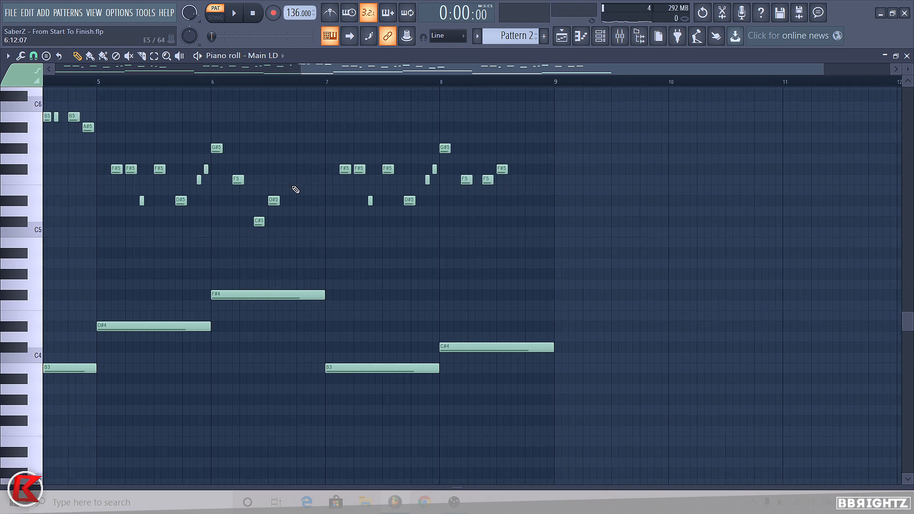
{"action": "key", "text": "space"}
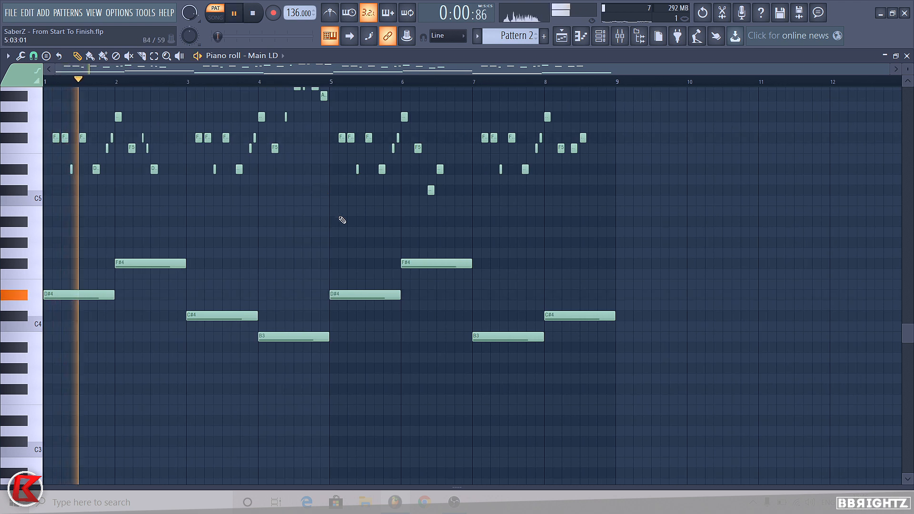
{"action": "scroll", "coordinate": [377, 404], "scroll_direction": "up", "scroll_amount": 3}
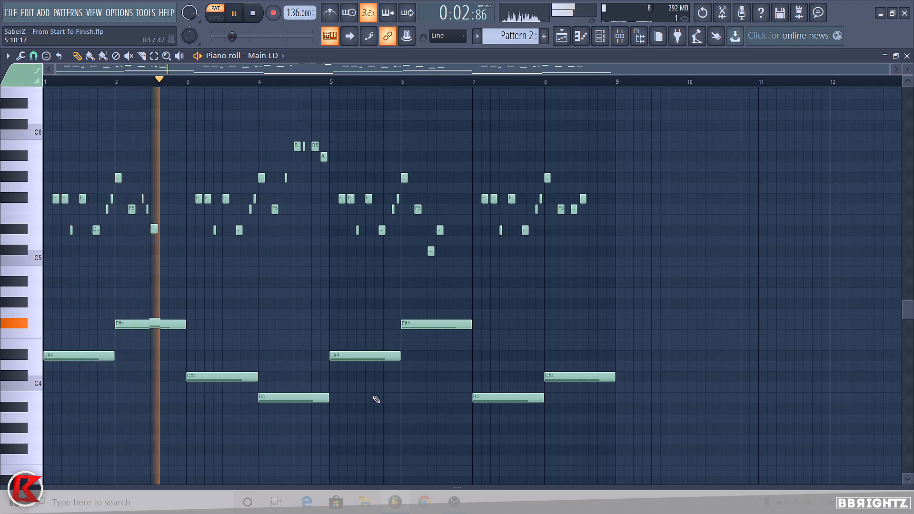
{"action": "scroll", "coordinate": [378, 399], "scroll_direction": "down", "scroll_amount": 1}
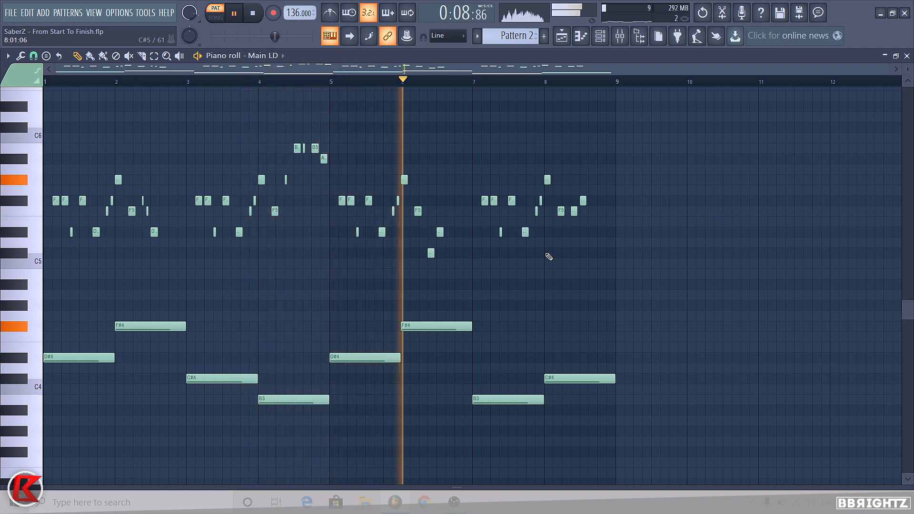
{"action": "scroll", "coordinate": [621, 247], "scroll_direction": "up", "scroll_amount": 6}
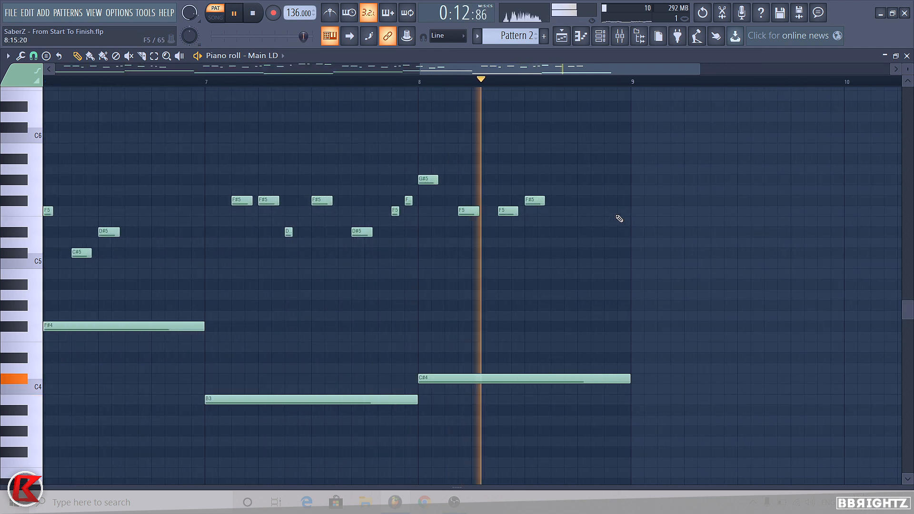
{"action": "key", "text": "space"}
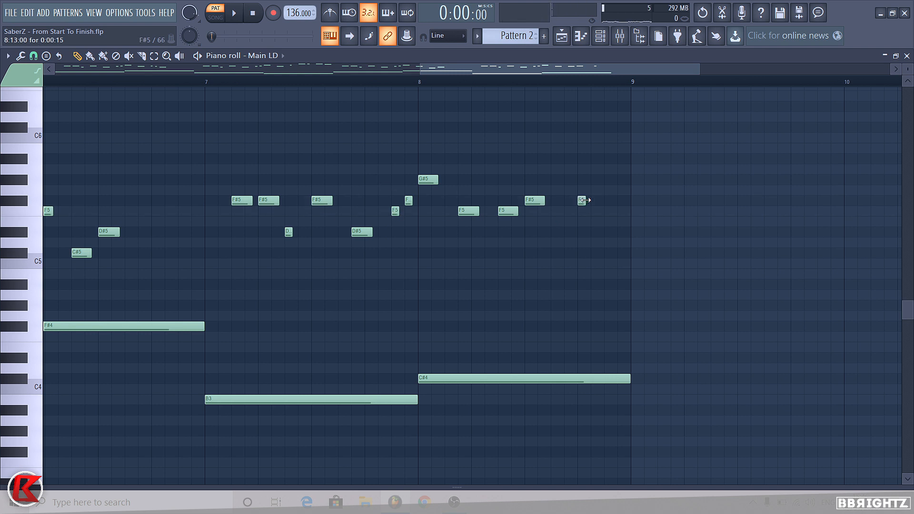
Step: Lengthen the F#5 on step 13 of bar 8 and add an F5 on step 15 to end the phrase
{"action": "left_click_drag", "start_coordinate": [588, 202], "coordinate": [595, 205]}
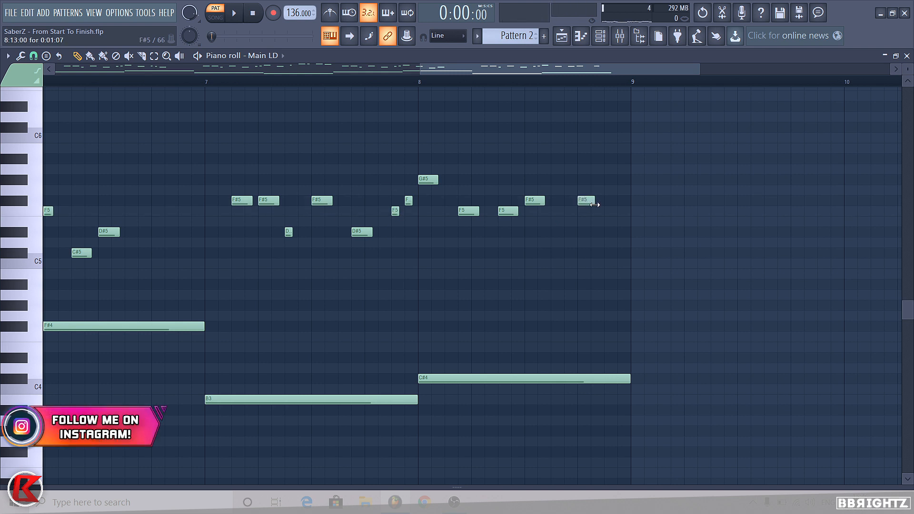
{"action": "left_click", "coordinate": [595, 204]}
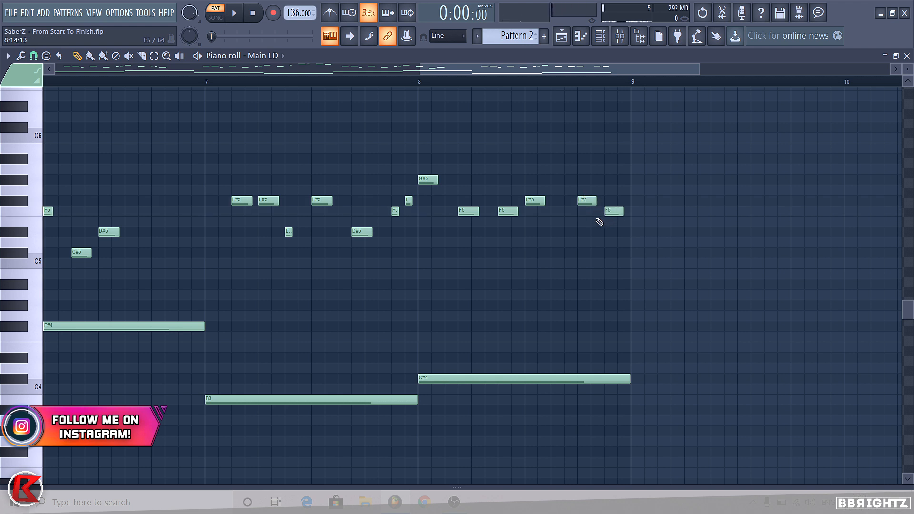
{"action": "scroll", "coordinate": [628, 228], "scroll_direction": "down", "scroll_amount": 6}
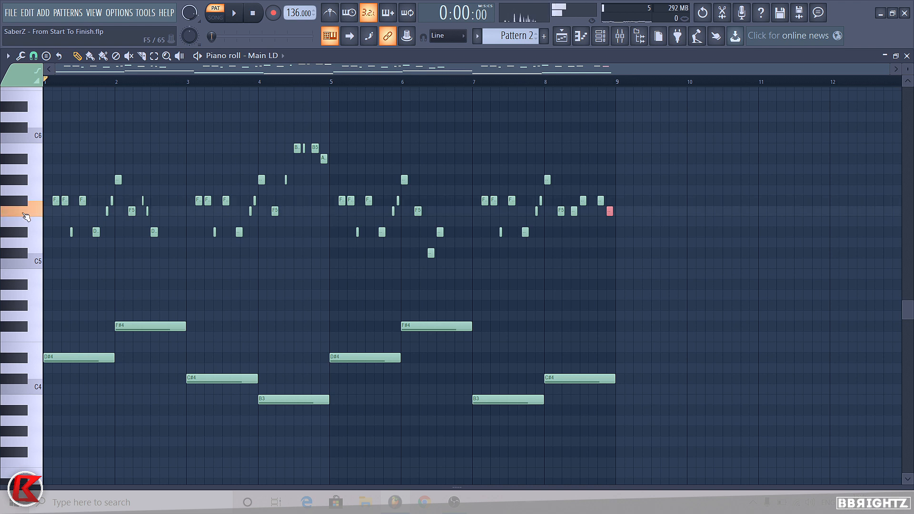
Step: Play the whole eight-bar melody from the start to hear the new ending of bar 8
{"action": "left_click", "coordinate": [22, 205]}
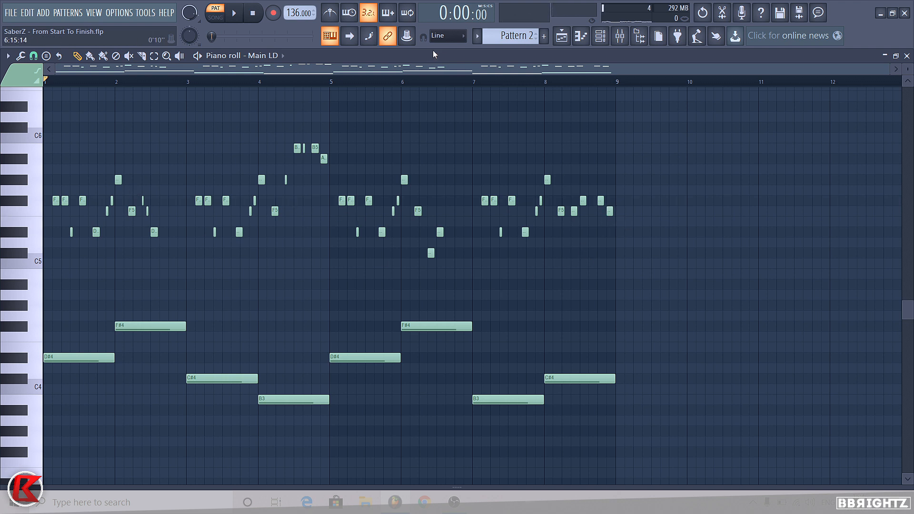
{"action": "key", "text": "space"}
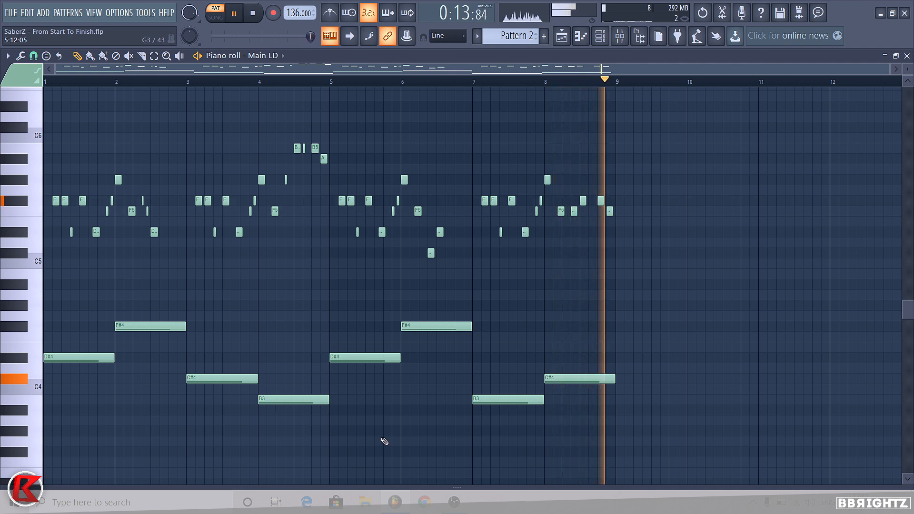
{"action": "key", "text": "space"}
Step: Set the playback start to step 13 of bar 7 and listen to the transition into bar 8
{"action": "left_click", "coordinate": [527, 82]}
{"action": "scroll", "coordinate": [652, 267], "scroll_direction": "up", "scroll_amount": 3}
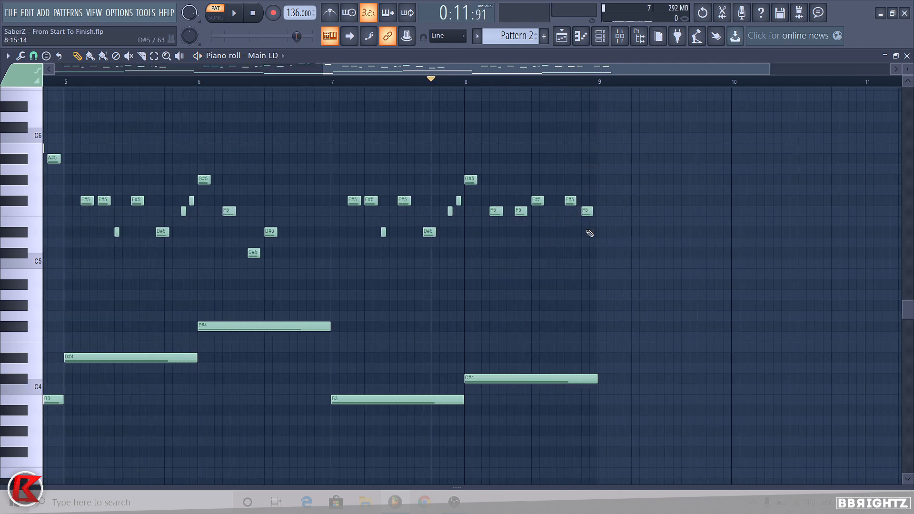
{"action": "key", "text": "space"}
{"action": "scroll", "coordinate": [596, 243], "scroll_direction": "up", "scroll_amount": 3}
{"action": "key", "text": "space"}
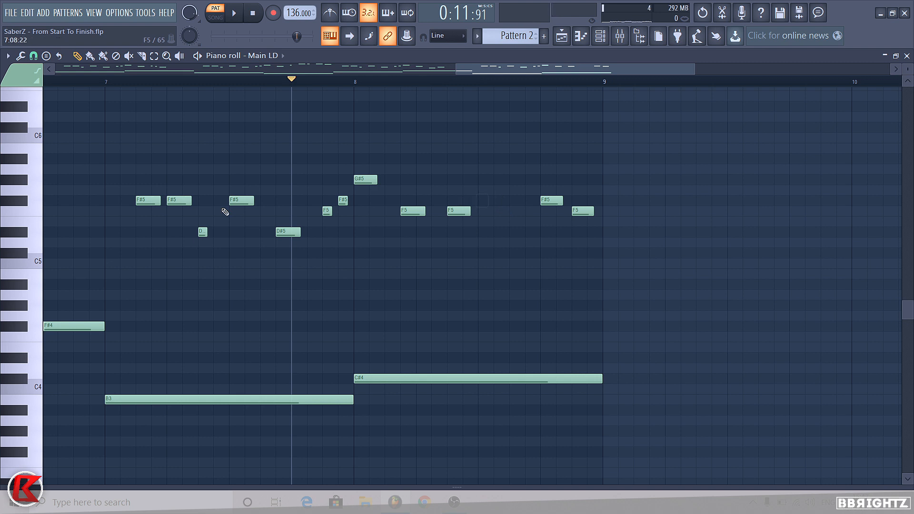
Step: Replace the F#5 on step 9 of bar 8 with short F#5 notes on steps 9 and 10 and a longer one on step 11
{"action": "left_click", "coordinate": [484, 201]}
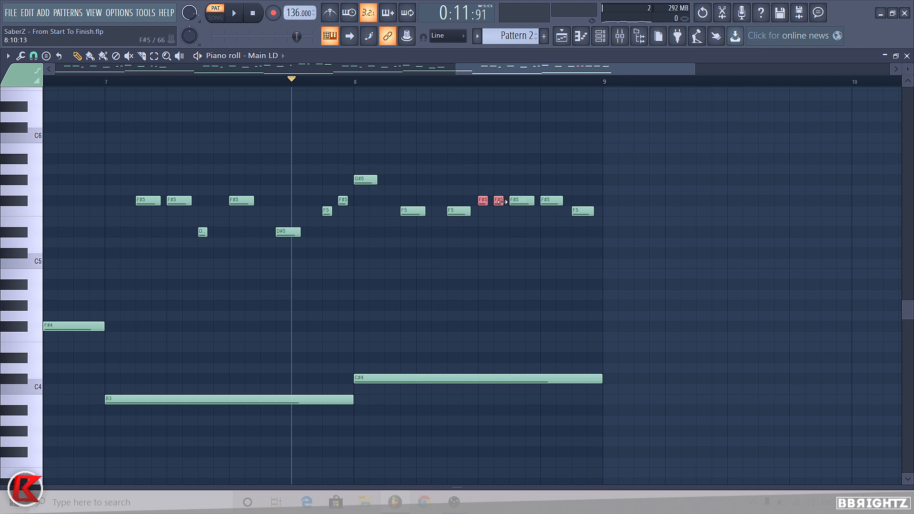
{"action": "key", "text": "space"}
{"action": "key", "text": "ctrl+d"}
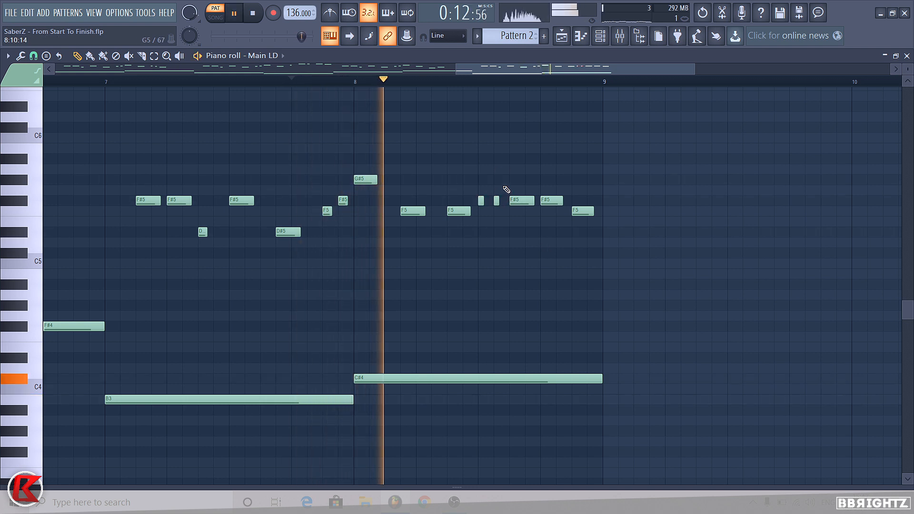
{"action": "key", "text": "space"}
{"action": "right_click", "coordinate": [519, 201]}
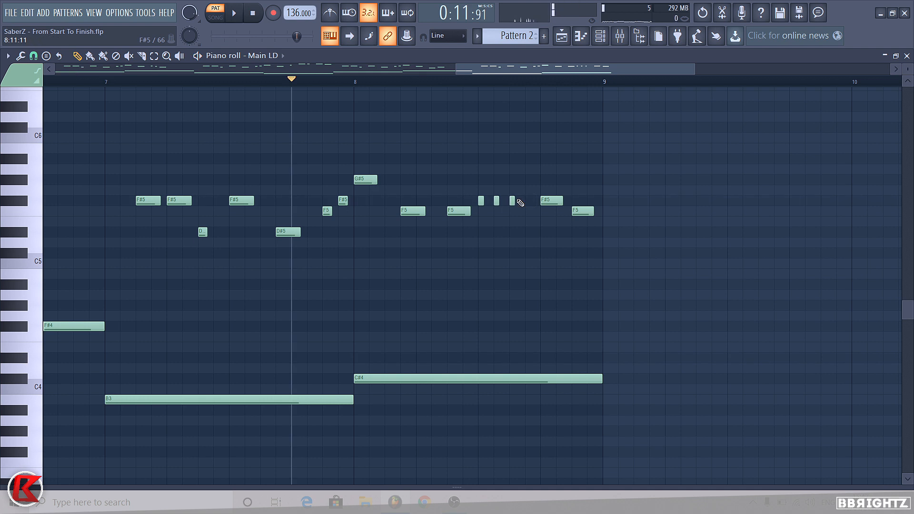
{"action": "key", "text": "space"}
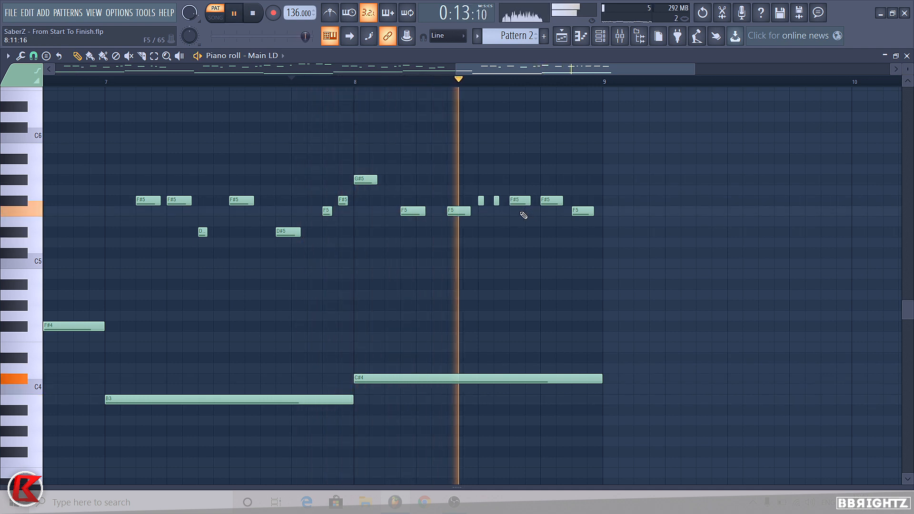
{"action": "key", "text": "space"}
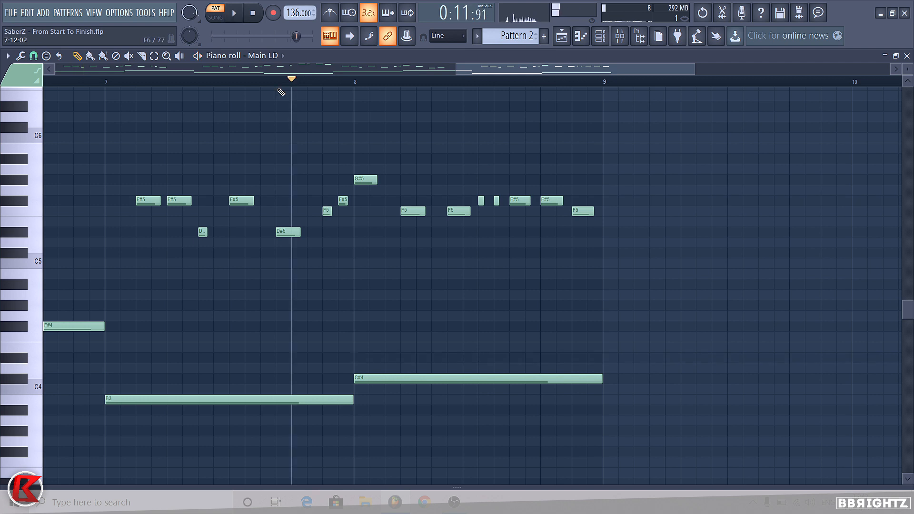
Step: Return playback to the beginning and listen to all eight bars with the revised F#5 run in bar 8
{"action": "left_click", "coordinate": [252, 10]}
{"action": "scroll", "coordinate": [589, 312], "scroll_direction": "down", "scroll_amount": 5}
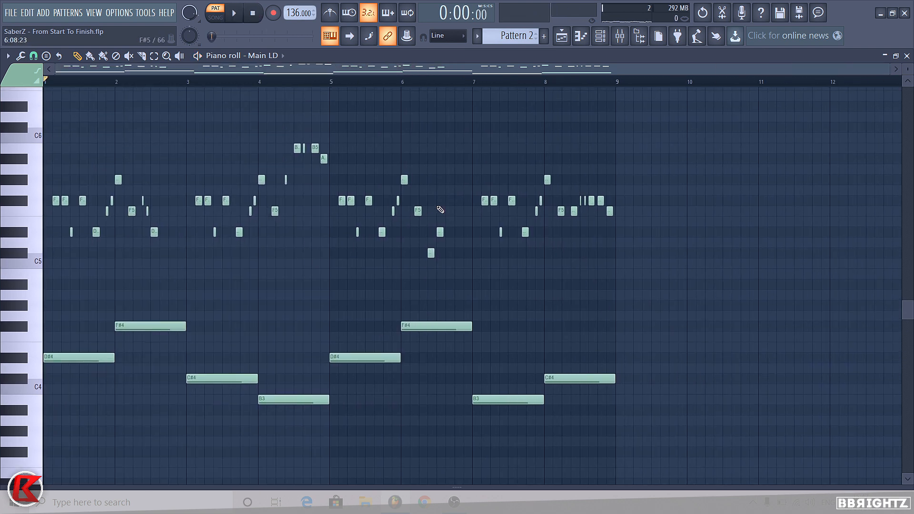
{"action": "scroll", "coordinate": [694, 277], "scroll_direction": "up", "scroll_amount": 1}
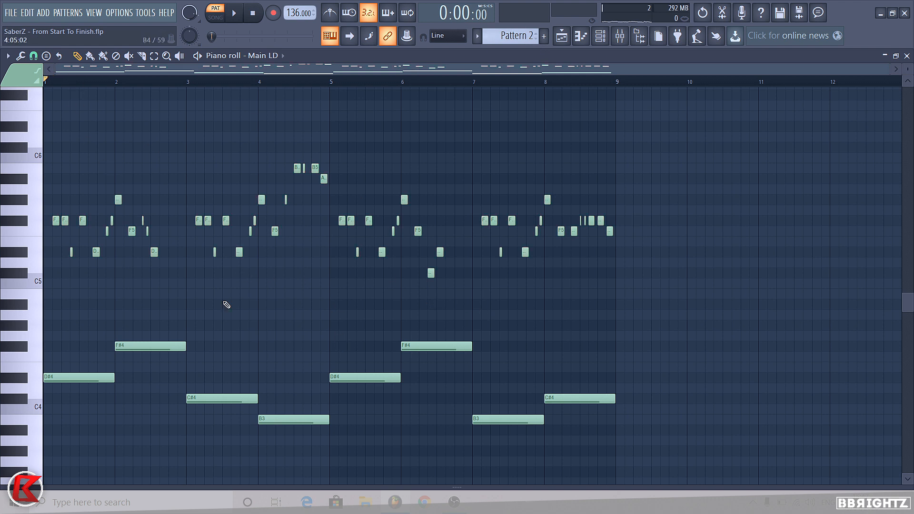
{"action": "left_click_drag", "start_coordinate": [630, 435], "coordinate": [44, 331]}
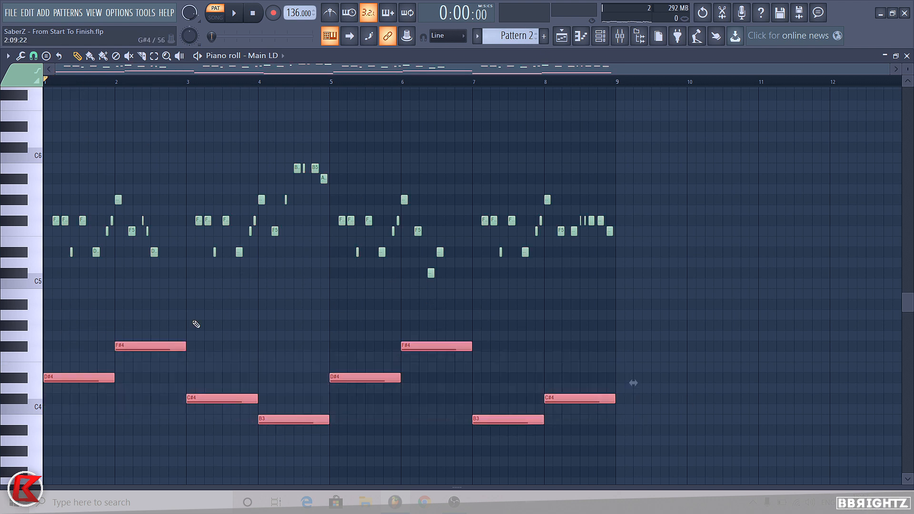
{"action": "left_click", "coordinate": [254, 319], "text": "ctrl"}
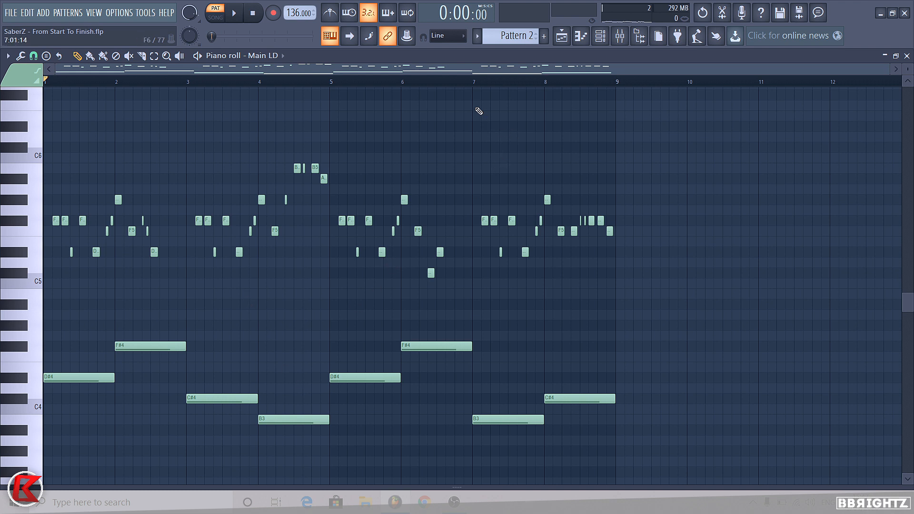
{"action": "key", "text": "space"}
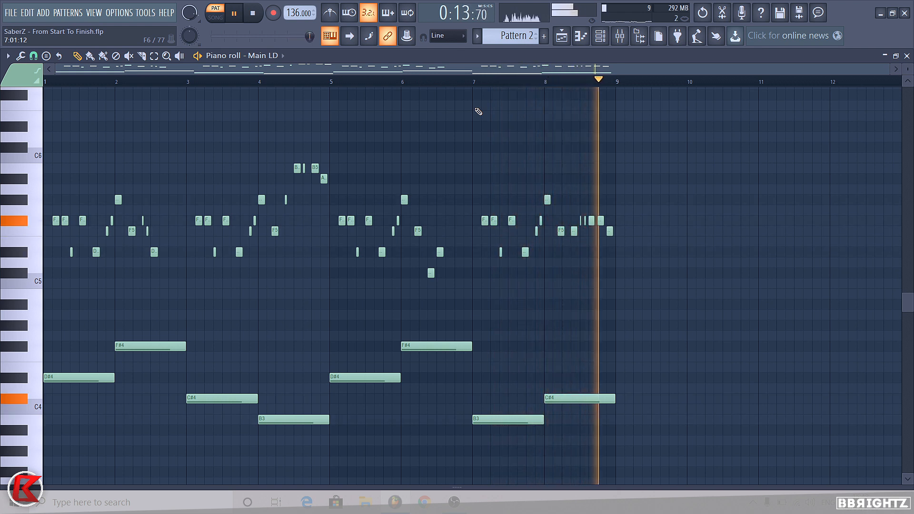
{"action": "key", "text": "space"}
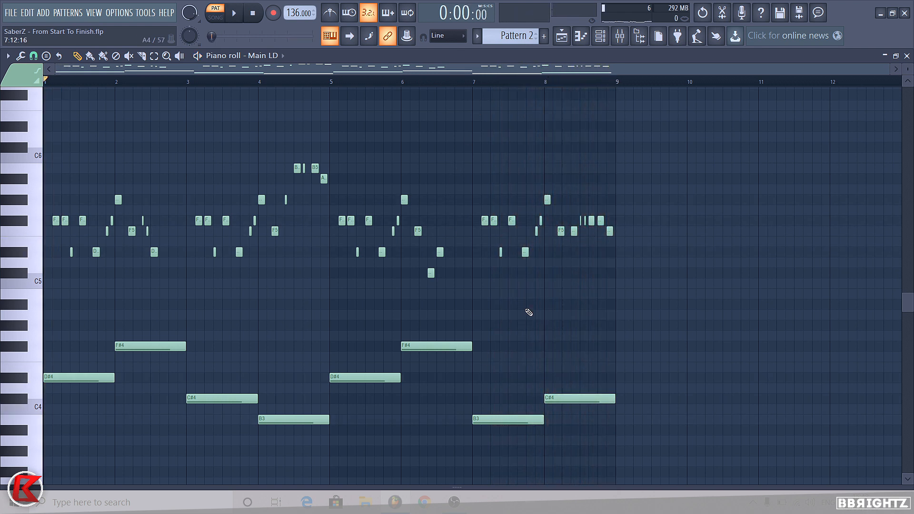
Step: Transpose all the Main LD notes, melody and bass, up one semitone and play the pattern back
{"action": "key", "text": "shift+Up"}
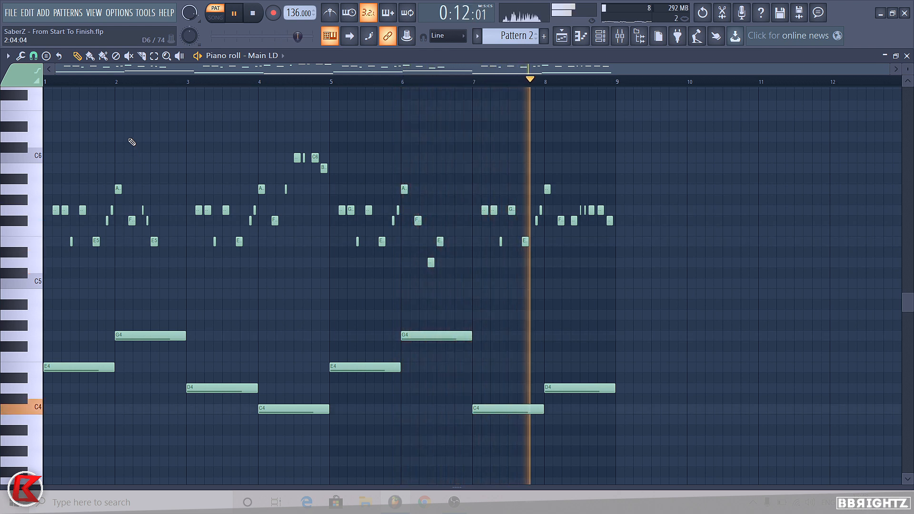
{"action": "key", "text": "Down"}
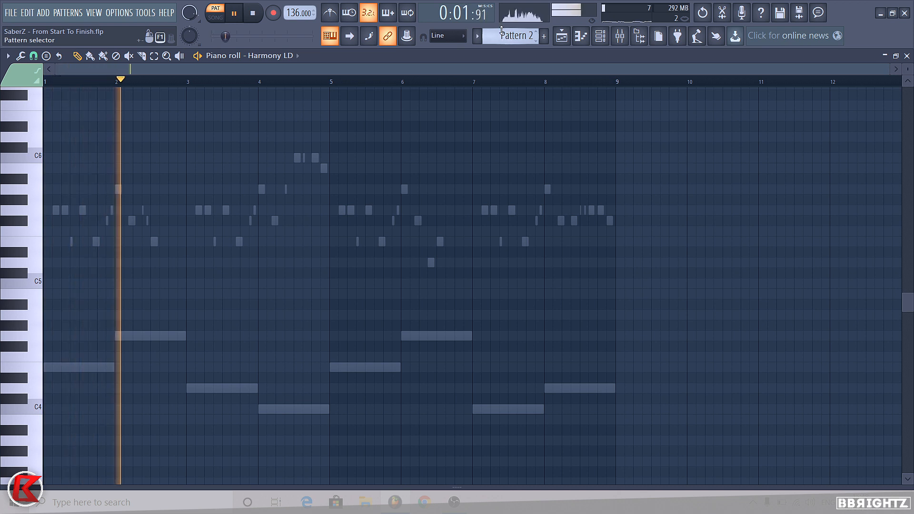
{"action": "key", "text": "Down"}
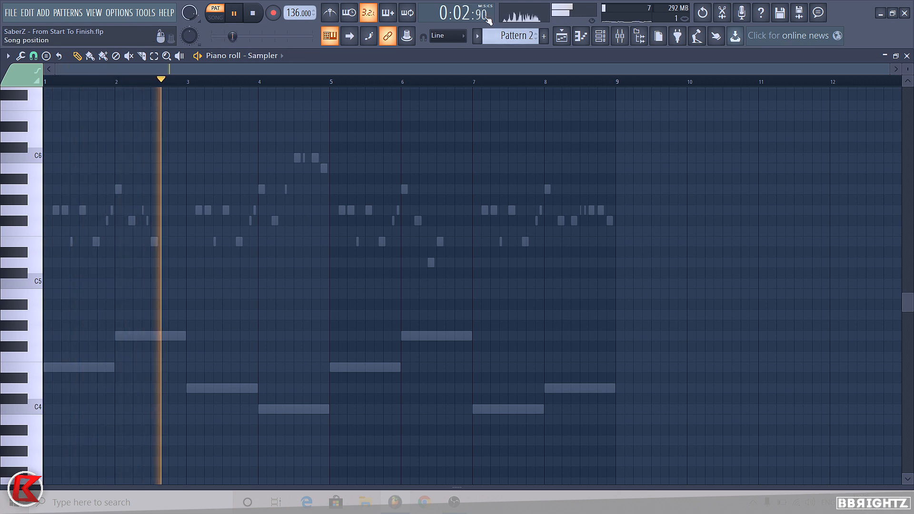
{"action": "left_click", "coordinate": [595, 45]}
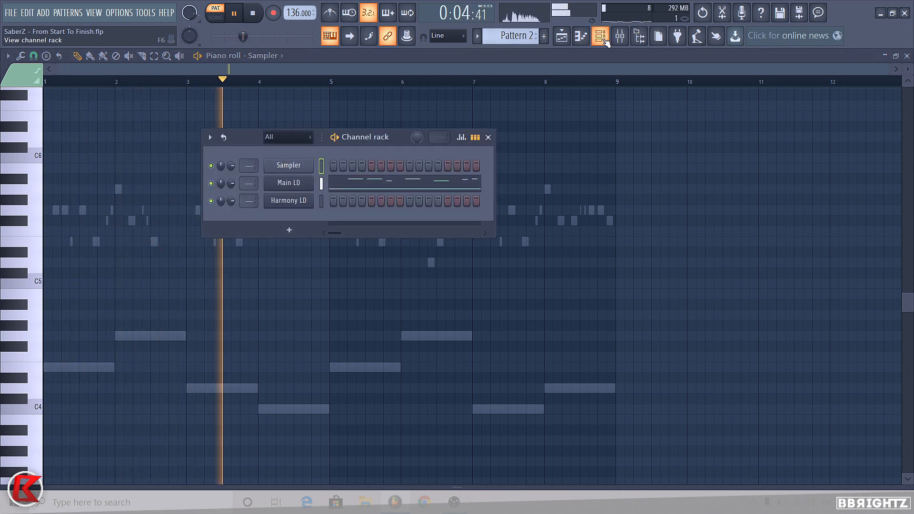
{"action": "left_click", "coordinate": [348, 184]}
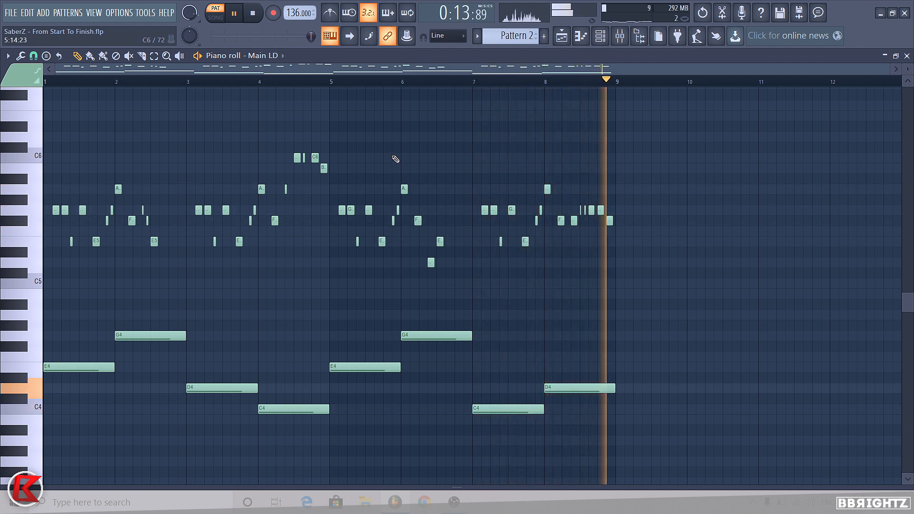
{"action": "key", "text": "space"}
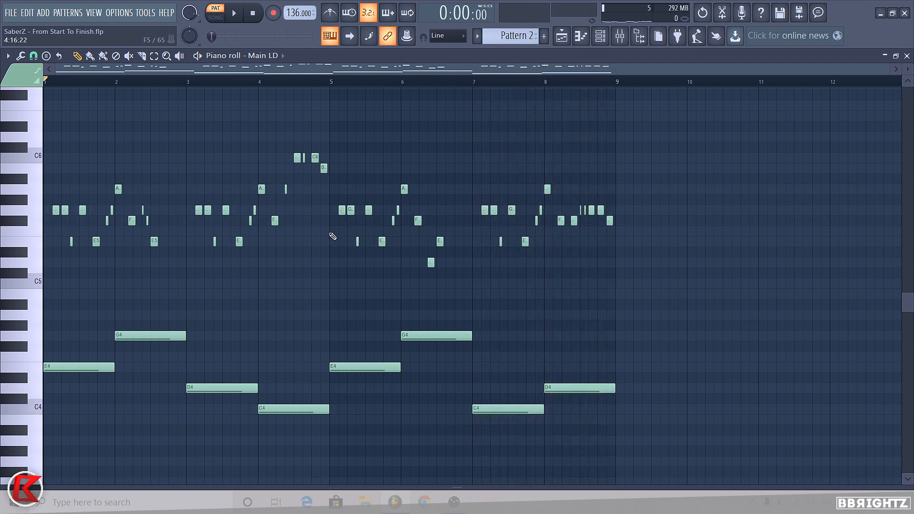
{"action": "scroll", "coordinate": [356, 279], "scroll_direction": "down", "scroll_amount": 3}
{"action": "scroll", "coordinate": [356, 280], "scroll_direction": "up", "scroll_amount": 1}
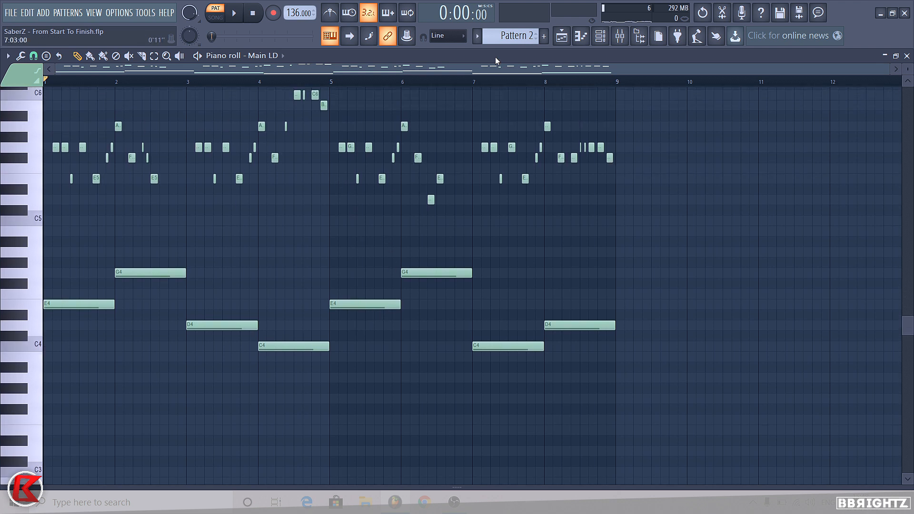
{"action": "left_click", "coordinate": [600, 36]}
{"action": "key", "text": "F6"}
{"action": "left_click_drag", "start_coordinate": [605, 412], "coordinate": [43, 260]}
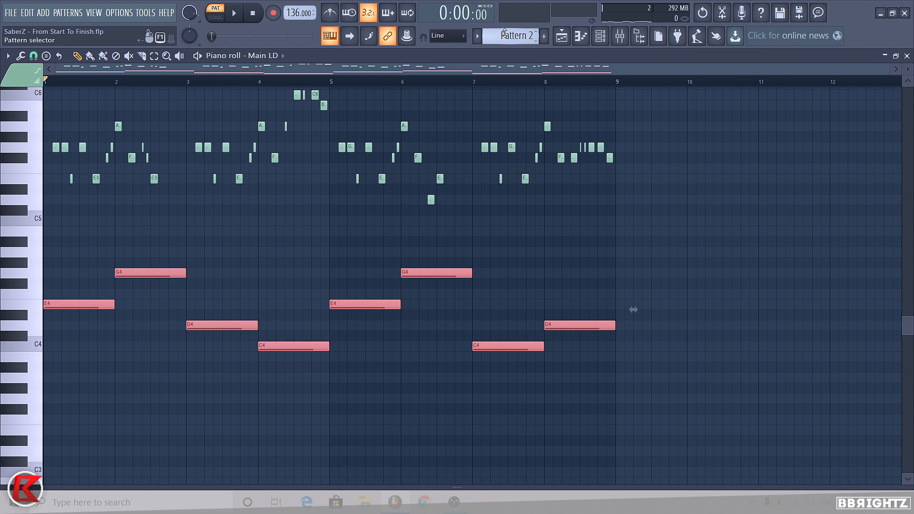
{"action": "scroll", "coordinate": [505, 33], "scroll_direction": "up", "scroll_amount": 1}
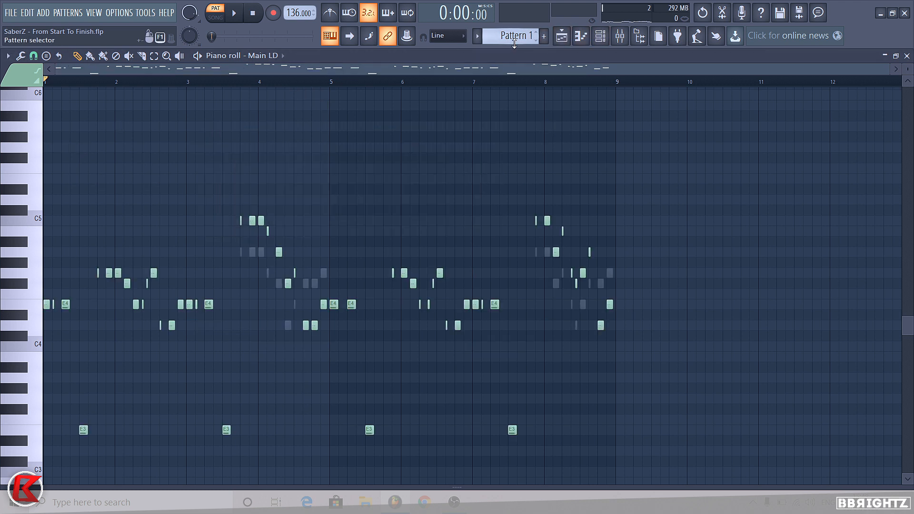
{"action": "scroll", "coordinate": [514, 41], "scroll_direction": "down", "scroll_amount": 1}
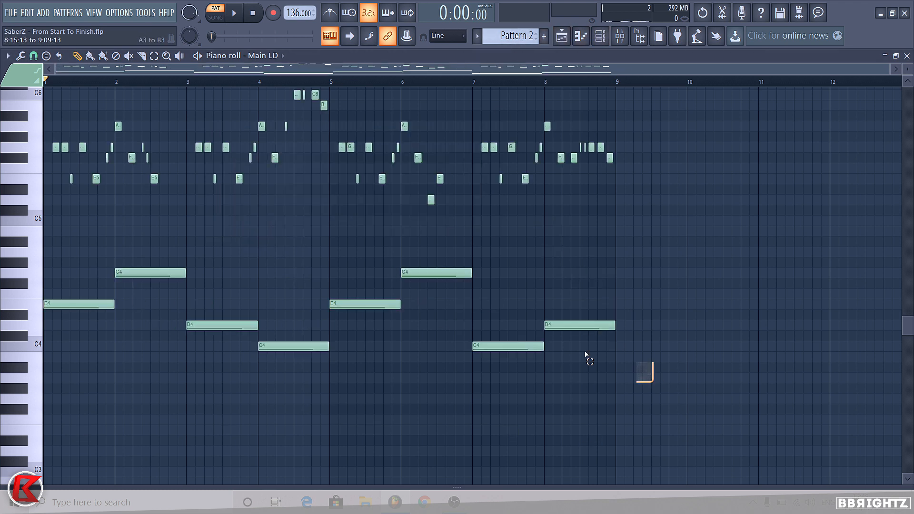
Step: Copy the eight long bass notes from Main LD into the empty Harmony LD channel of Pattern 2
{"action": "left_click_drag", "start_coordinate": [585, 355], "coordinate": [2, 270]}
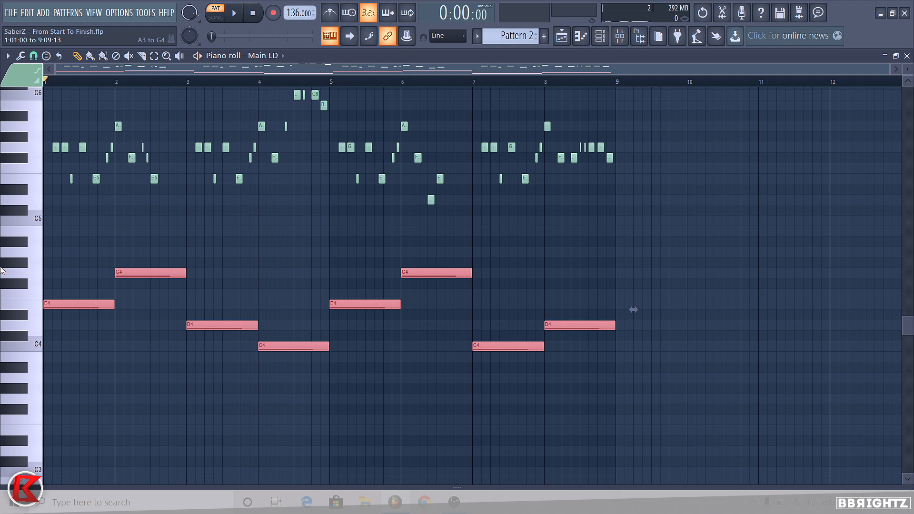
{"action": "left_click", "coordinate": [601, 37]}
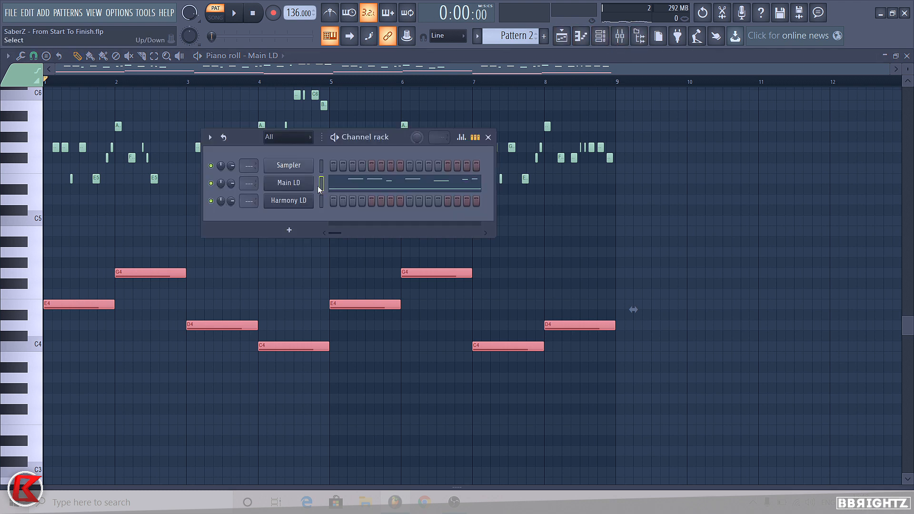
{"action": "right_click", "coordinate": [293, 204]}
{"action": "left_click", "coordinate": [331, 200]}
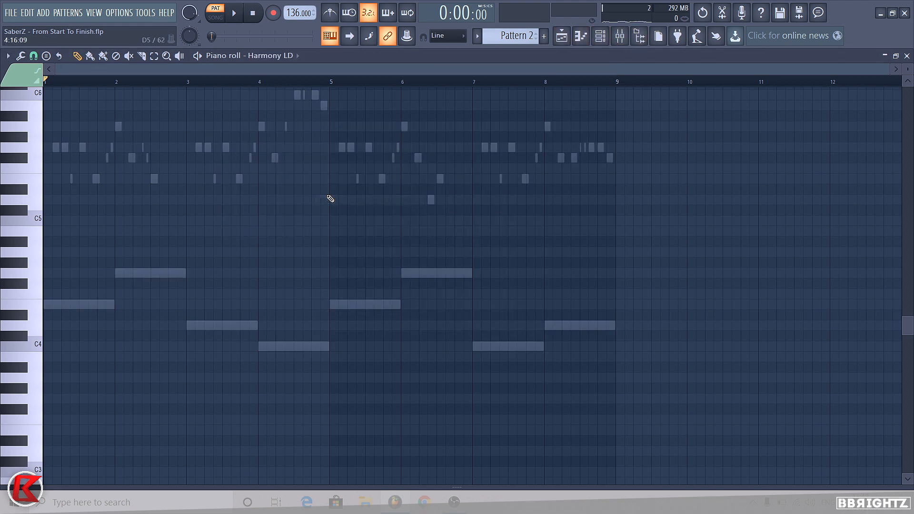
Step: Delete the eight long bass notes from the Main LD channel, keeping only its melody
{"action": "left_click", "coordinate": [600, 37]}
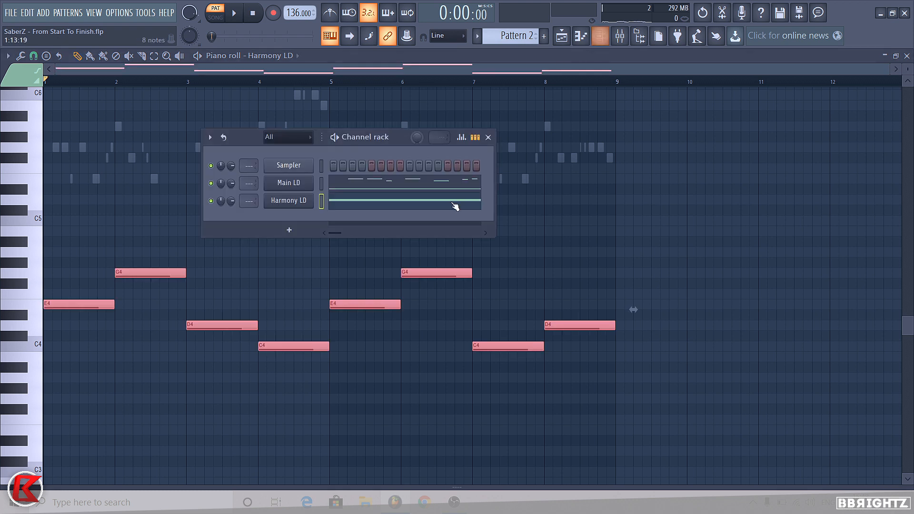
{"action": "left_click", "coordinate": [398, 181]}
{"action": "left_click_drag", "start_coordinate": [643, 434], "coordinate": [7, 263]}
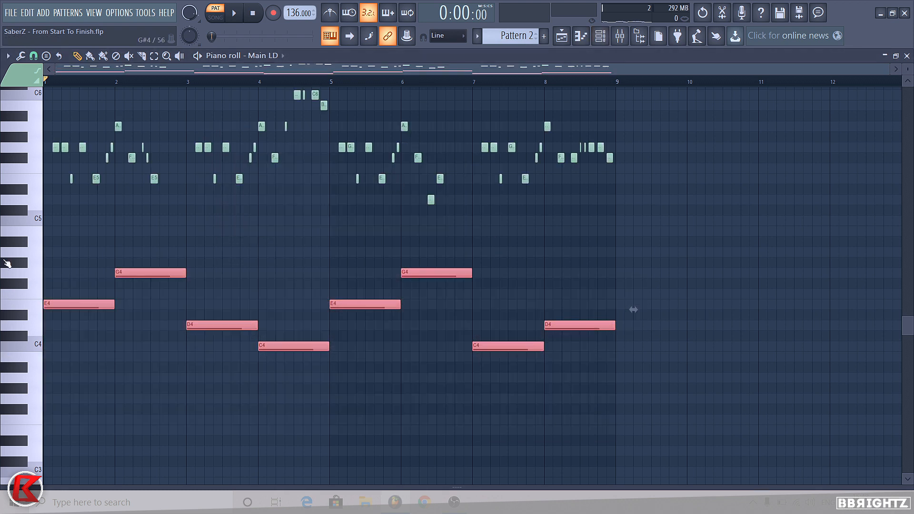
{"action": "key", "text": "Delete"}
Step: Open the Harmony LD notes in the piano roll and check the TruePianos instrument loaded on that channel
{"action": "left_click", "coordinate": [600, 37]}
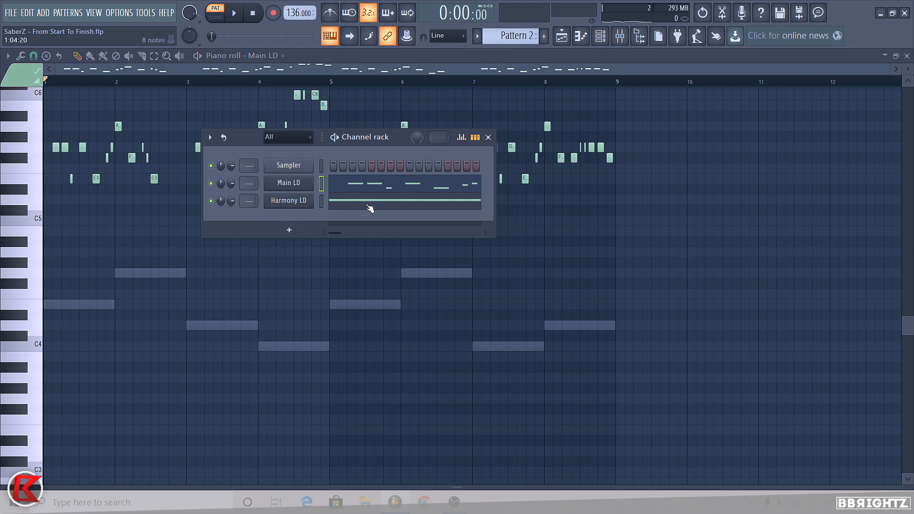
{"action": "left_click", "coordinate": [370, 208]}
{"action": "left_click", "coordinate": [87, 303]}
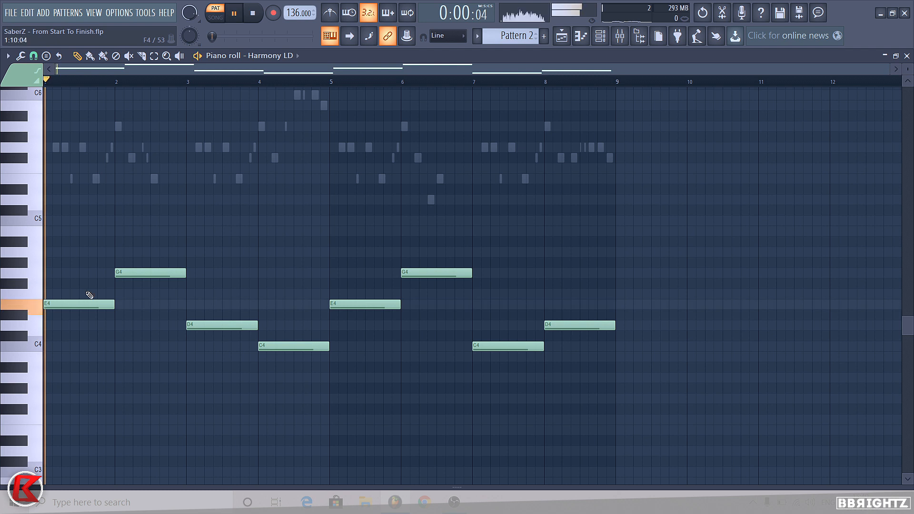
{"action": "left_click", "coordinate": [596, 38]}
{"action": "left_click", "coordinate": [279, 201]}
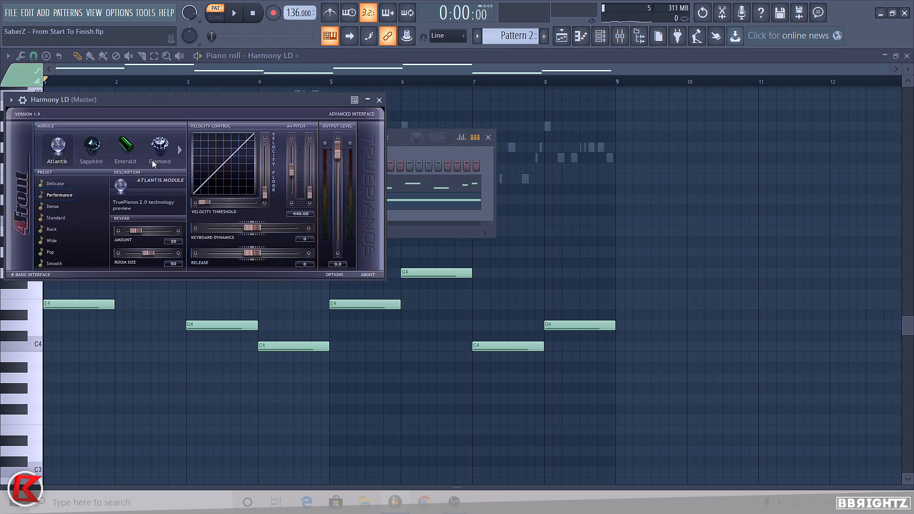
{"action": "left_click", "coordinate": [380, 100]}
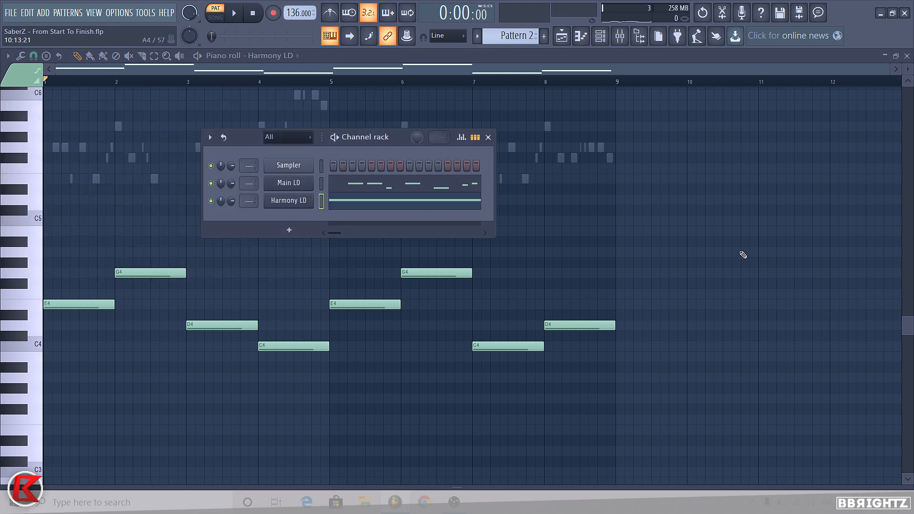
{"action": "key", "text": "F6"}
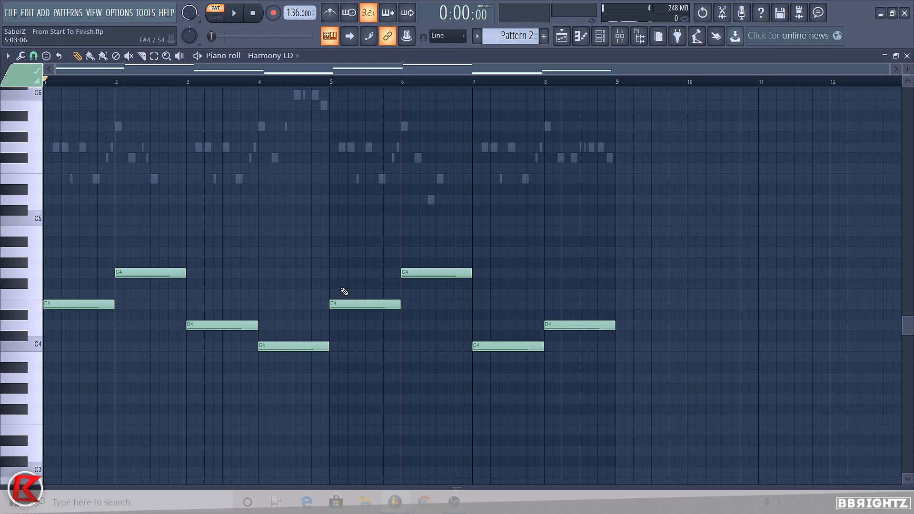
Step: Stack G4 and B4 copies above the long E4 notes in bars 1 and 5 and play the chord
{"action": "left_click_drag", "start_coordinate": [80, 289], "coordinate": [81, 312]}
{"action": "left_click", "coordinate": [331, 305], "text": "ctrl"}
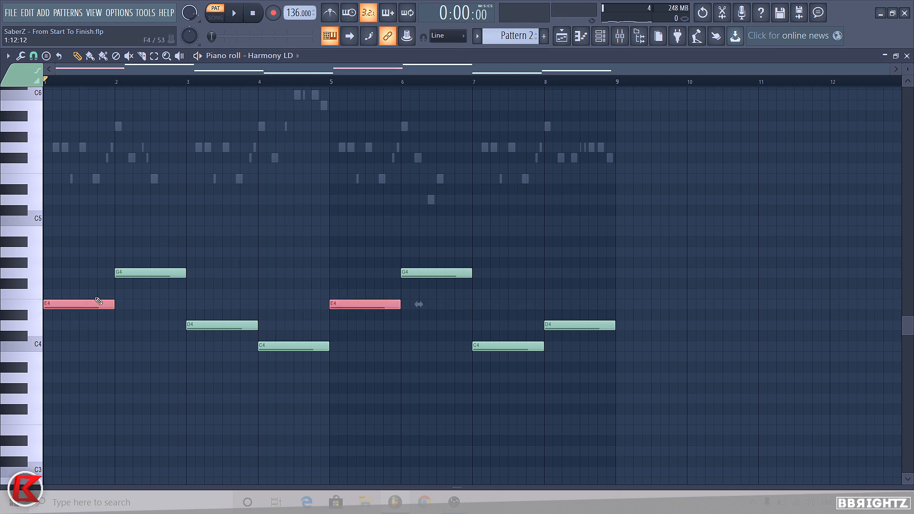
{"action": "scroll", "coordinate": [89, 312], "scroll_direction": "up", "scroll_amount": 1}
{"action": "left_click_drag", "start_coordinate": [57, 336], "coordinate": [50, 251]}
{"action": "key", "text": "space"}
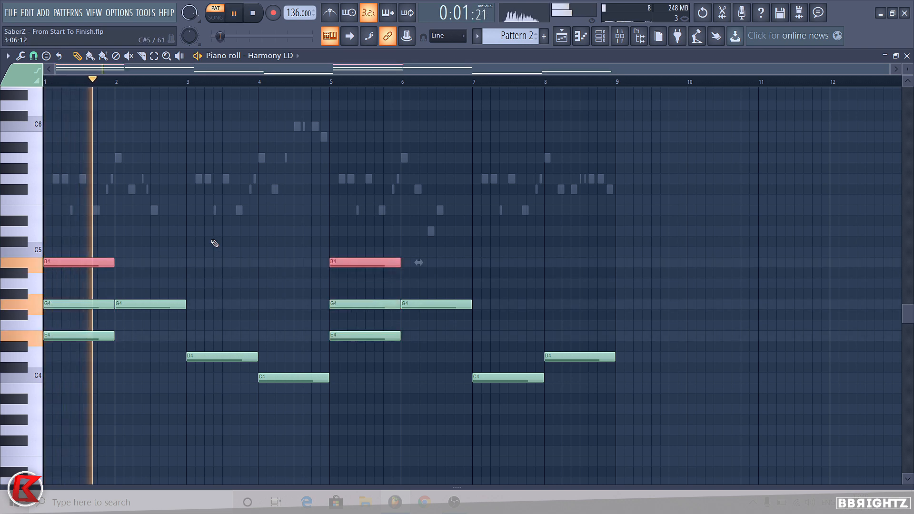
{"action": "key", "text": "space"}
Step: Build G4–B4–D5 chords in bars 2 and 6 from copies of their long G4 notes and play the pattern
{"action": "left_click_drag", "start_coordinate": [154, 288], "coordinate": [170, 322]}
{"action": "left_click_drag", "start_coordinate": [427, 283], "coordinate": [428, 325]}
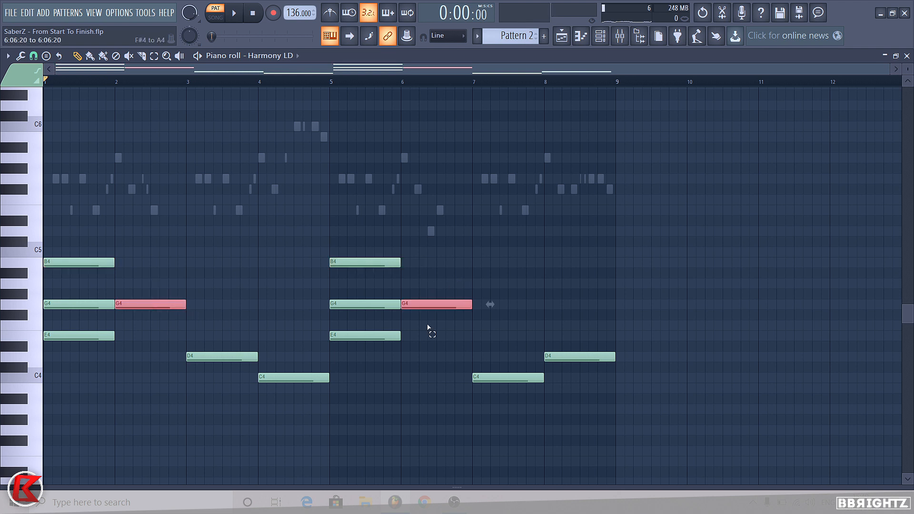
{"action": "left_click_drag", "start_coordinate": [132, 307], "coordinate": [137, 229]}
{"action": "key", "text": "space"}
Step: Stack F#4 and A4 copies above the long D4 notes in bars 3 and 8 and listen to the opening chords
{"action": "left_click_drag", "start_coordinate": [201, 348], "coordinate": [214, 368]}
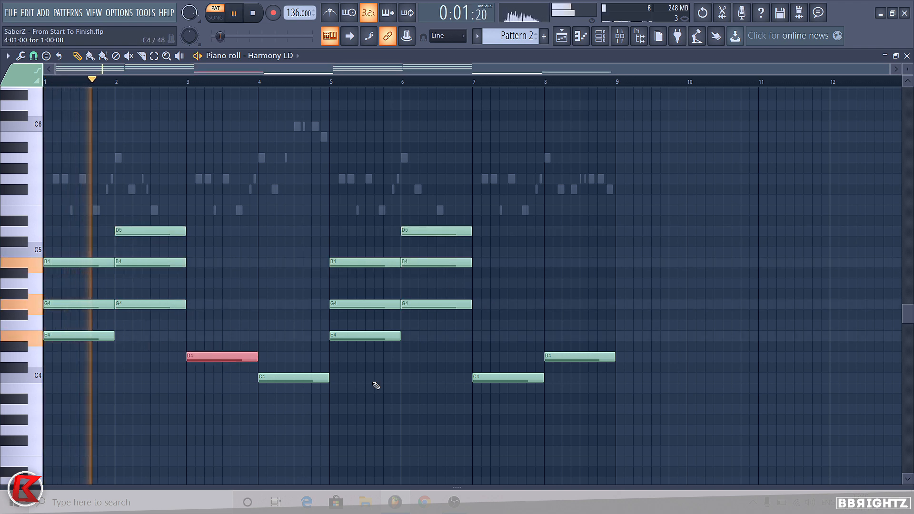
{"action": "left_click_drag", "start_coordinate": [559, 332], "coordinate": [564, 364]}
{"action": "key", "text": "space"}
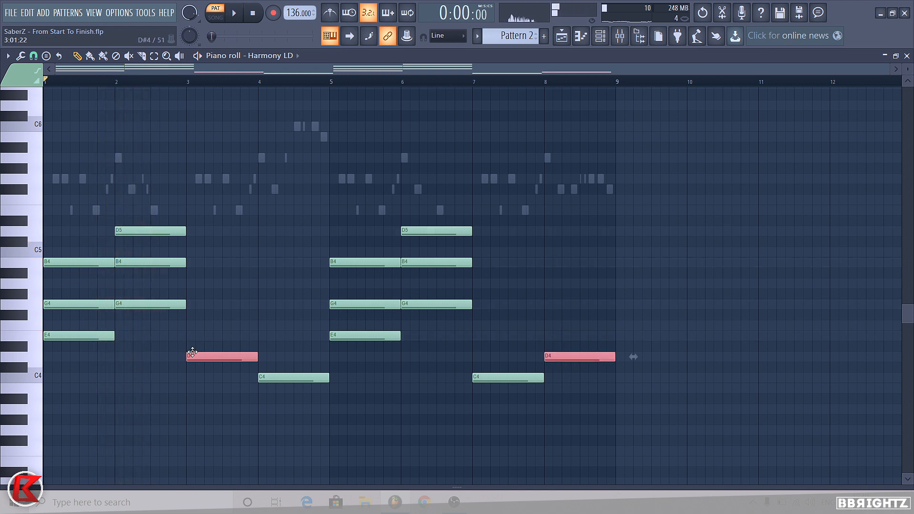
{"action": "left_click_drag", "start_coordinate": [202, 360], "coordinate": [198, 284]}
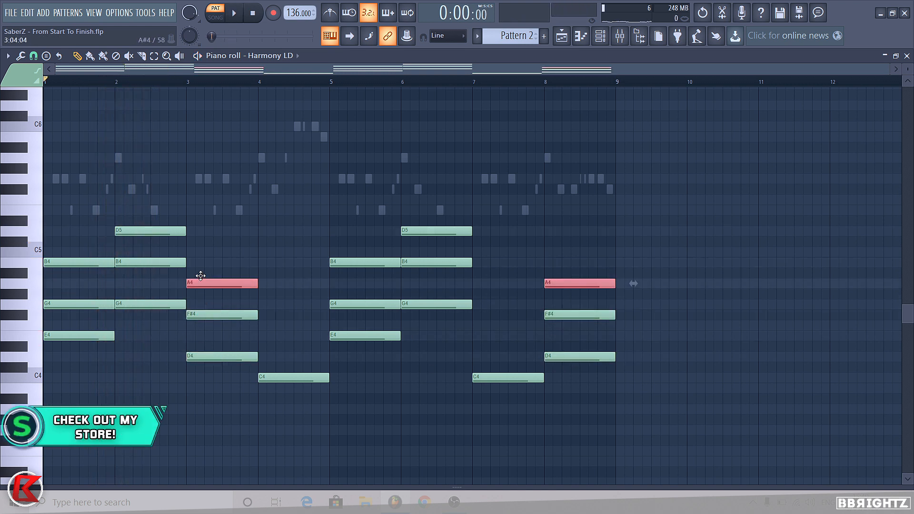
{"action": "key", "text": "space"}
{"action": "left_click", "coordinate": [370, 429], "text": "ctrl"}
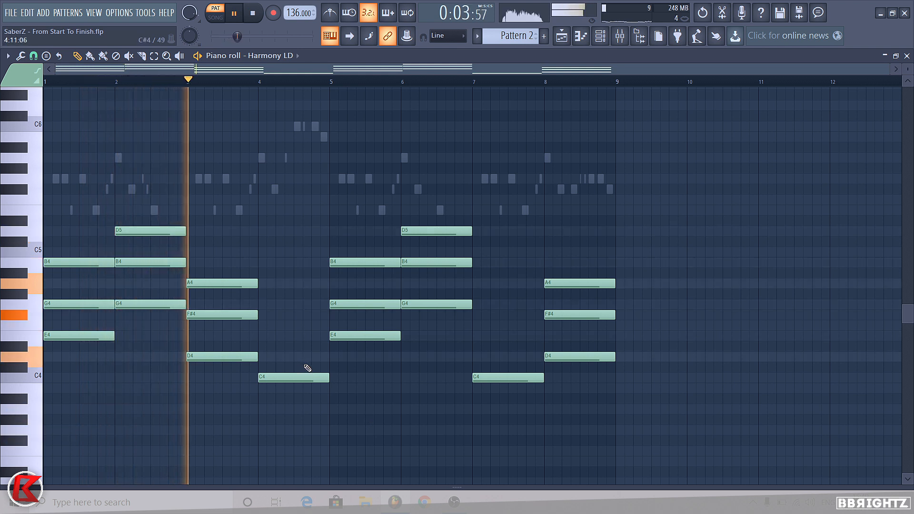
{"action": "key", "text": "space"}
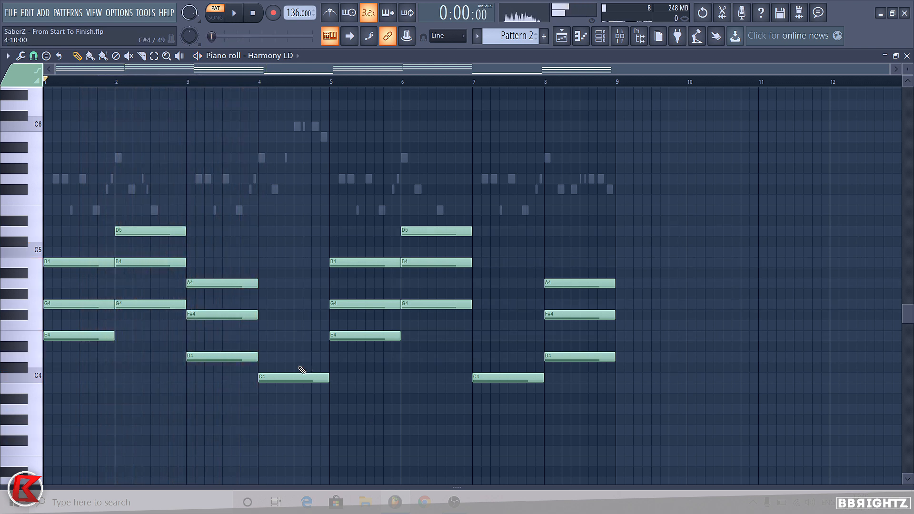
Step: Add E4 and G4 copies above the C4 notes in bars 4 and 7, and raise both C4 notes an octave to C5
{"action": "left_click_drag", "start_coordinate": [302, 365], "coordinate": [562, 378]}
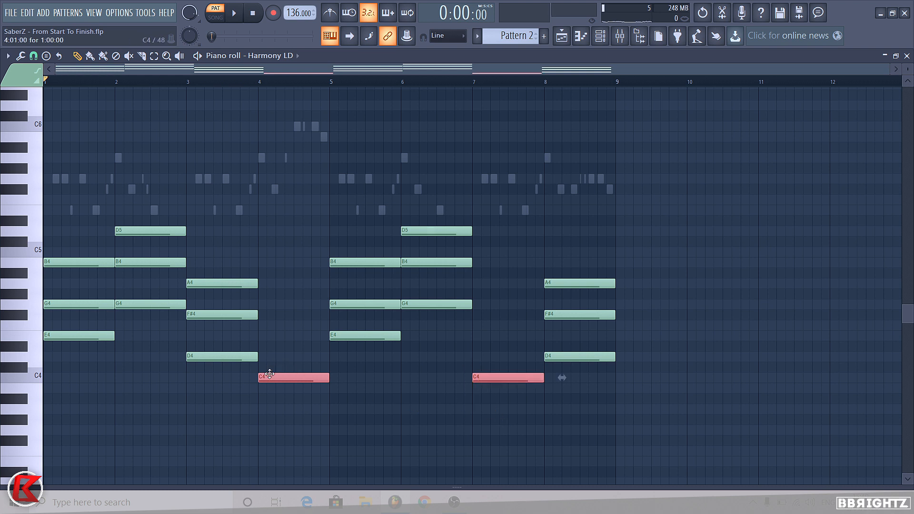
{"action": "left_click_drag", "start_coordinate": [270, 375], "coordinate": [270, 343], "text": "shift"}
{"action": "left_click_drag", "start_coordinate": [270, 333], "coordinate": [276, 300]}
{"action": "right_click", "coordinate": [283, 399]}
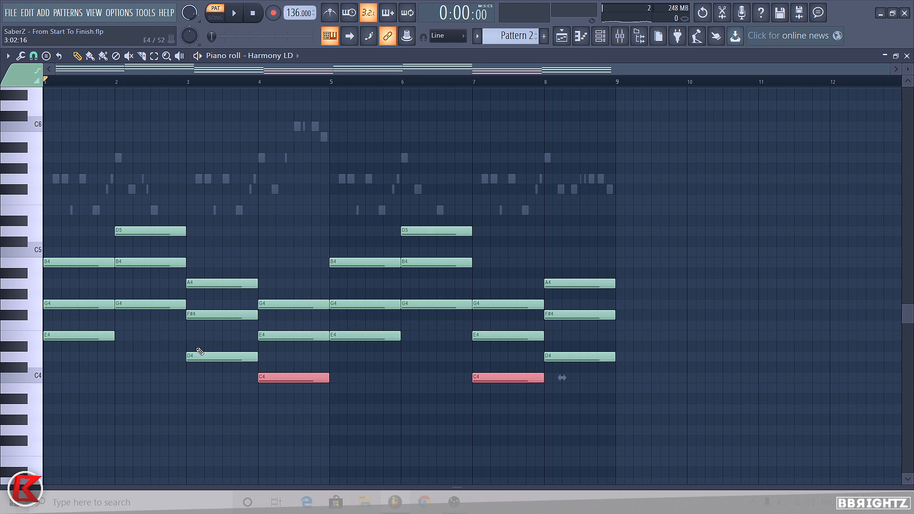
{"action": "key", "text": "ctrl+Up"}
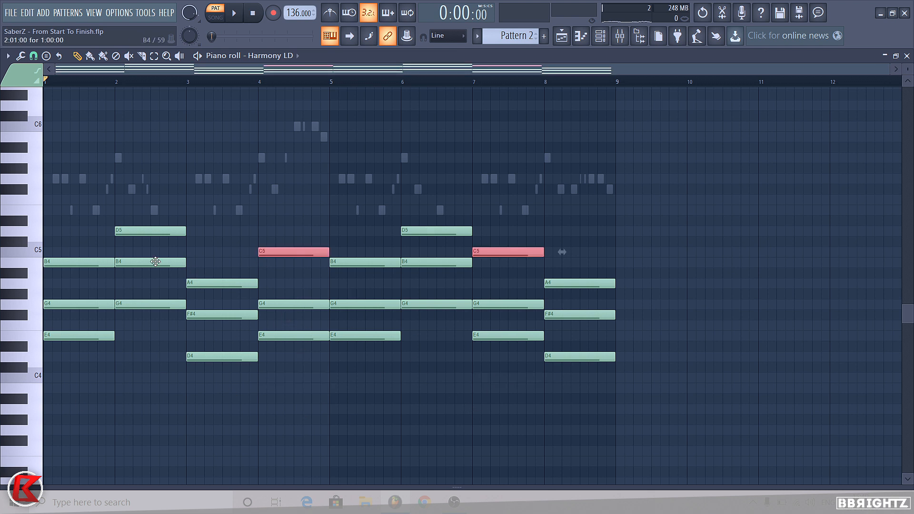
Step: Try the G4 in bar 4 one octave higher at G5, and return it to G4
{"action": "right_click", "coordinate": [352, 137]}
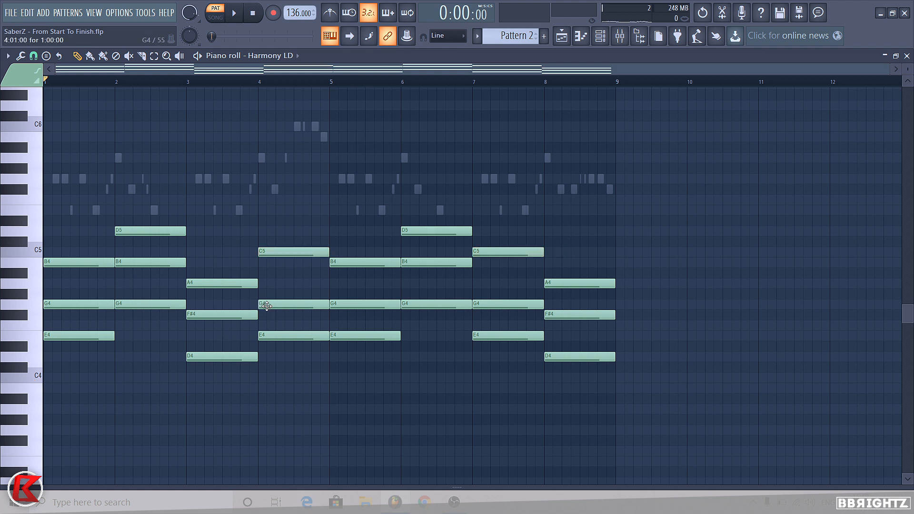
{"action": "left_click", "coordinate": [261, 179]}
{"action": "right_click", "coordinate": [268, 307]}
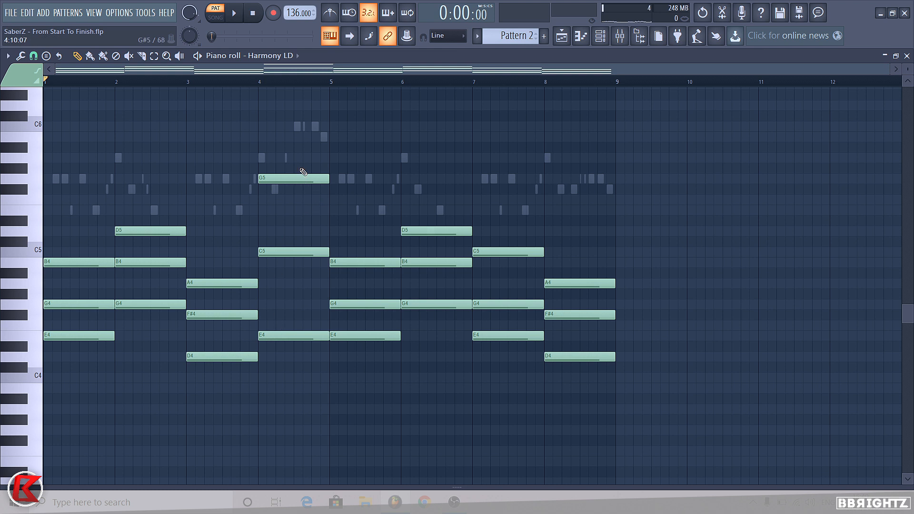
{"action": "key", "text": "ctrl+Down"}
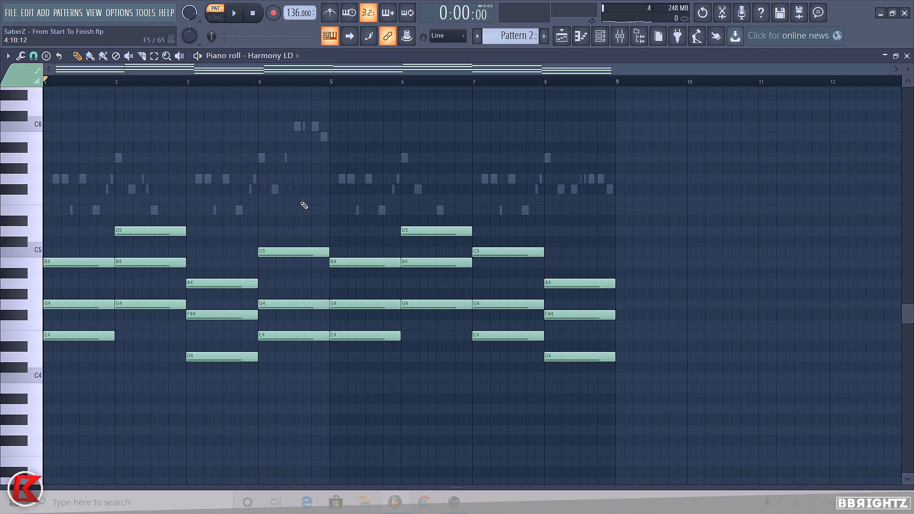
{"action": "key", "text": "space"}
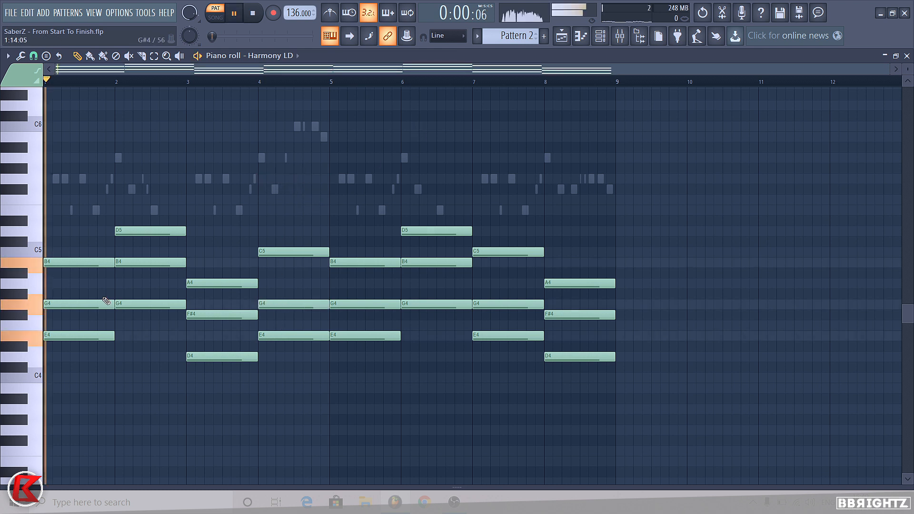
{"action": "left_click", "coordinate": [82, 335], "text": "ctrl"}
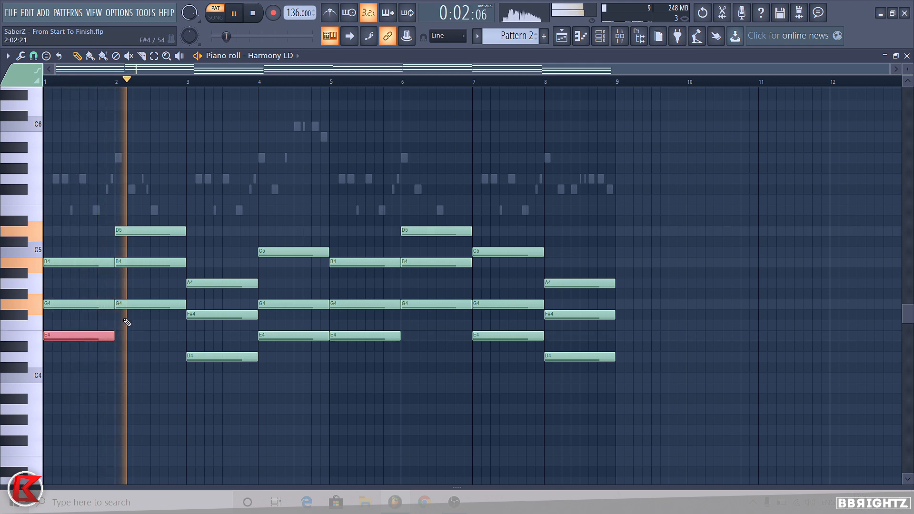
{"action": "left_click", "coordinate": [147, 305], "text": "ctrl+shift"}
{"action": "left_click", "coordinate": [207, 357], "text": "ctrl+shift"}
{"action": "left_click", "coordinate": [269, 251], "text": "ctrl+shift"}
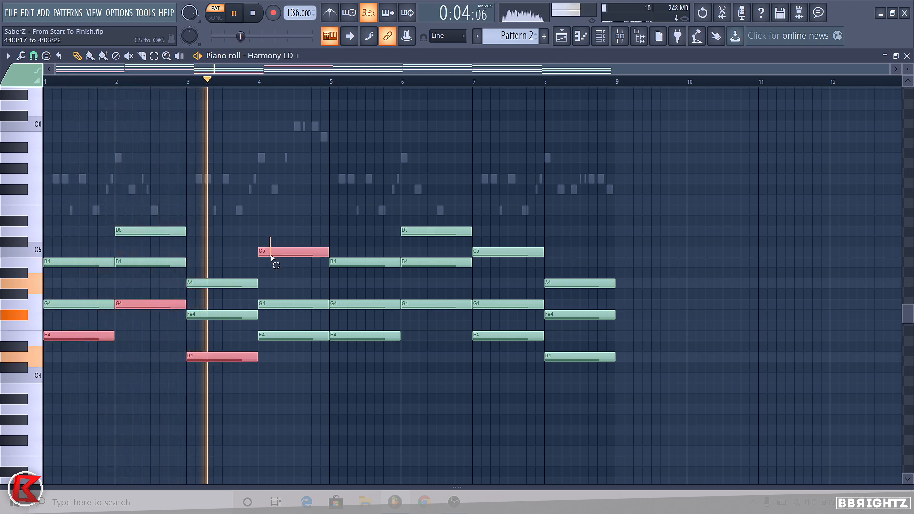
{"action": "left_click", "coordinate": [369, 335], "text": "ctrl+shift"}
{"action": "left_click", "coordinate": [409, 304], "text": "ctrl+shift"}
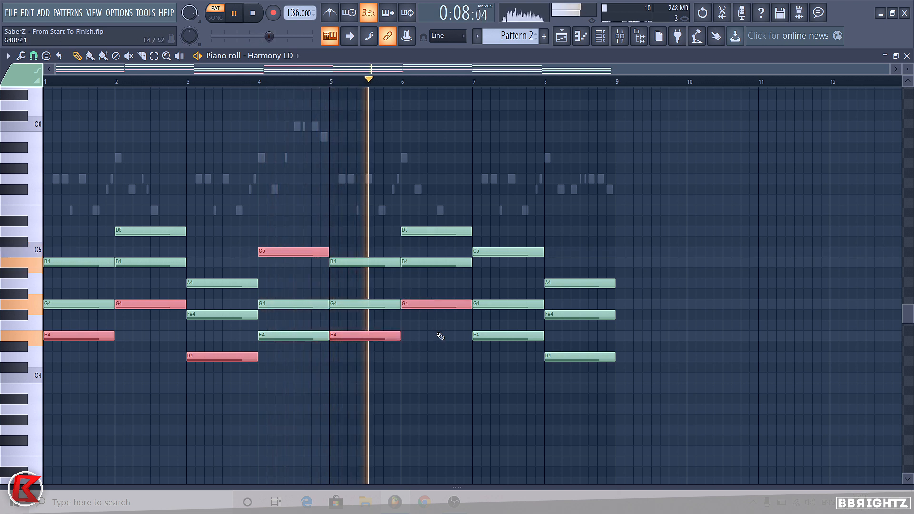
{"action": "left_click", "coordinate": [504, 251], "text": "ctrl+shift"}
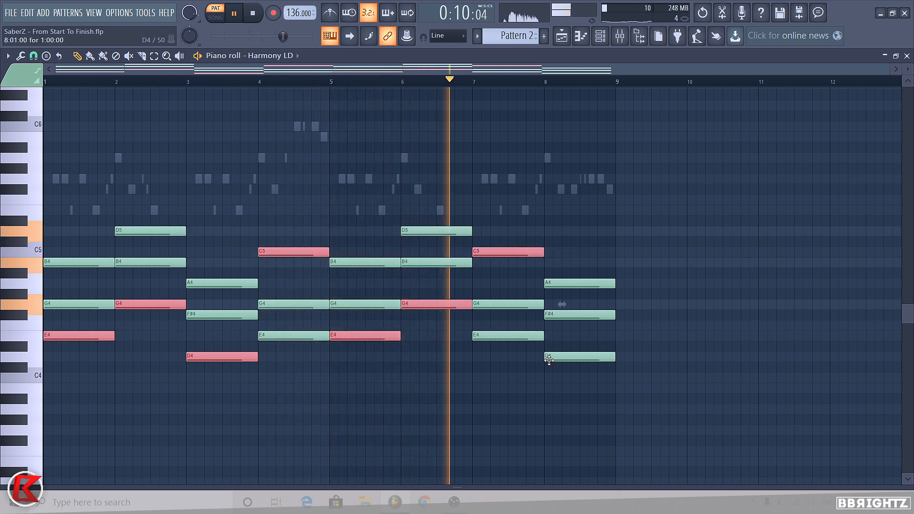
{"action": "left_click", "coordinate": [551, 357], "text": "ctrl+shift"}
{"action": "left_click", "coordinate": [564, 347], "text": "ctrl"}
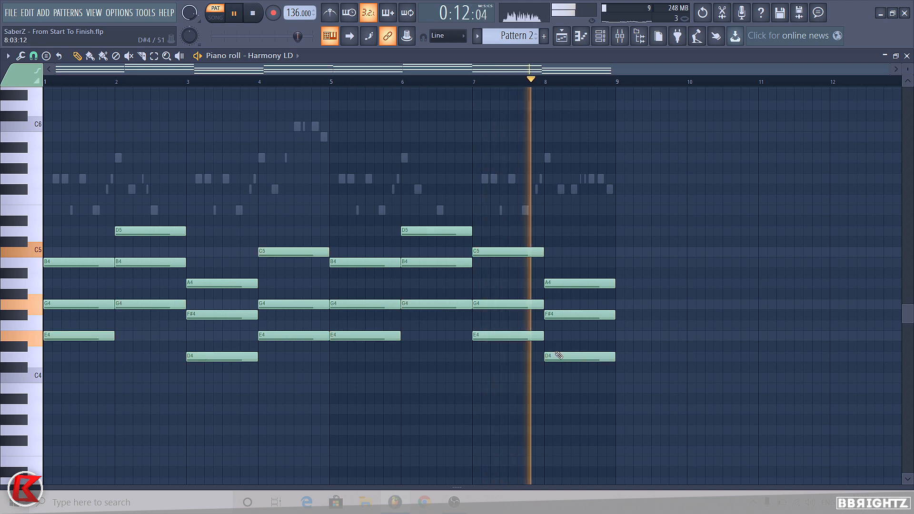
Step: Lower the C5 note in bar 7 one octave to C4 and stop playback
{"action": "left_click", "coordinate": [493, 251], "text": "ctrl+shift"}
{"action": "key", "text": "ctrl+Down"}
{"action": "key", "text": "space"}
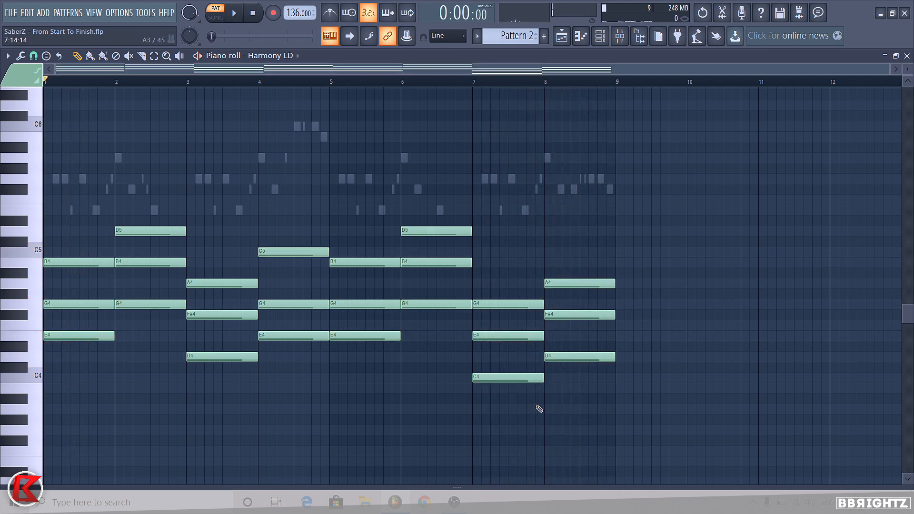
{"action": "left_click_drag", "start_coordinate": [574, 358], "coordinate": [569, 370]}
{"action": "right_click", "coordinate": [567, 369]}
{"action": "left_click", "coordinate": [547, 359]}
{"action": "left_click_drag", "start_coordinate": [300, 205], "coordinate": [258, 419]}
{"action": "left_click", "coordinate": [481, 437], "text": "ctrl"}
{"action": "left_click_drag", "start_coordinate": [526, 268], "coordinate": [500, 448]}
{"action": "left_click", "coordinate": [546, 326], "text": "ctrl"}
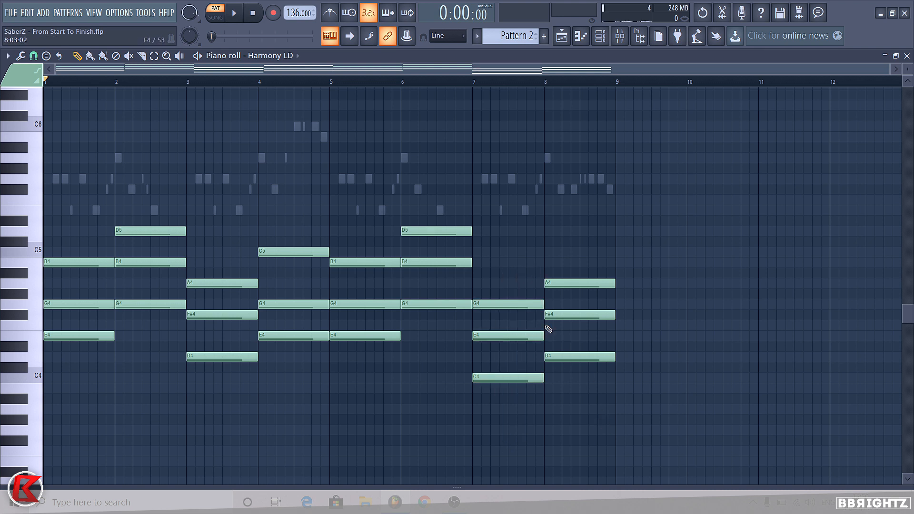
Step: Play from bar 4 and from bar 7 to compare their two C chord voicings, and stop playback
{"action": "left_click", "coordinate": [265, 83]}
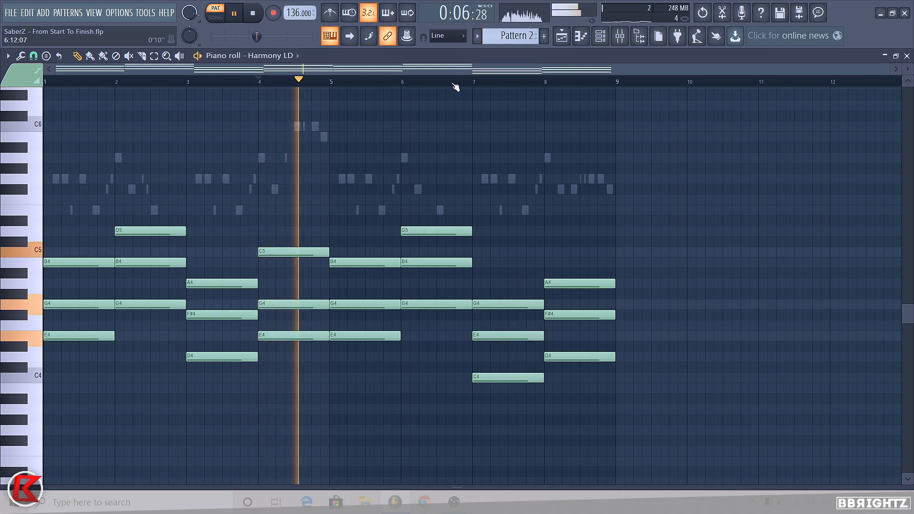
{"action": "left_click", "coordinate": [475, 84]}
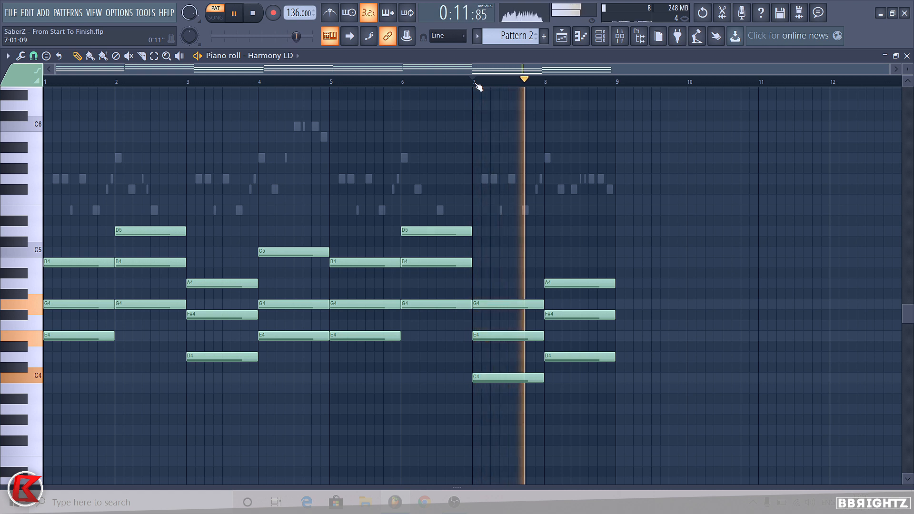
{"action": "left_click", "coordinate": [252, 13]}
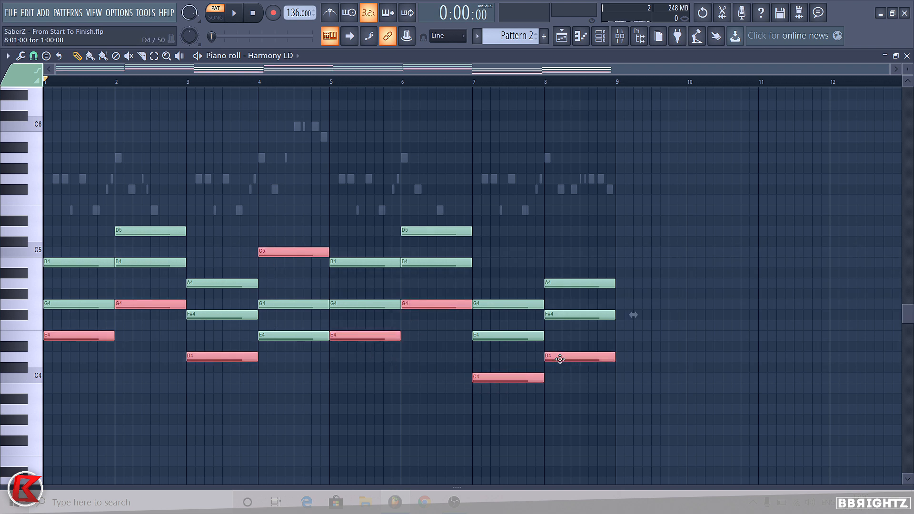
Step: Duplicate every chord's root note in the octave below as E3, G3, D3, C3, E3, G3, C3 and D3
{"action": "key", "text": "ctrl+Down"}
{"action": "left_click", "coordinate": [271, 412]}
{"action": "scroll", "coordinate": [271, 311], "scroll_direction": "down", "scroll_amount": 3}
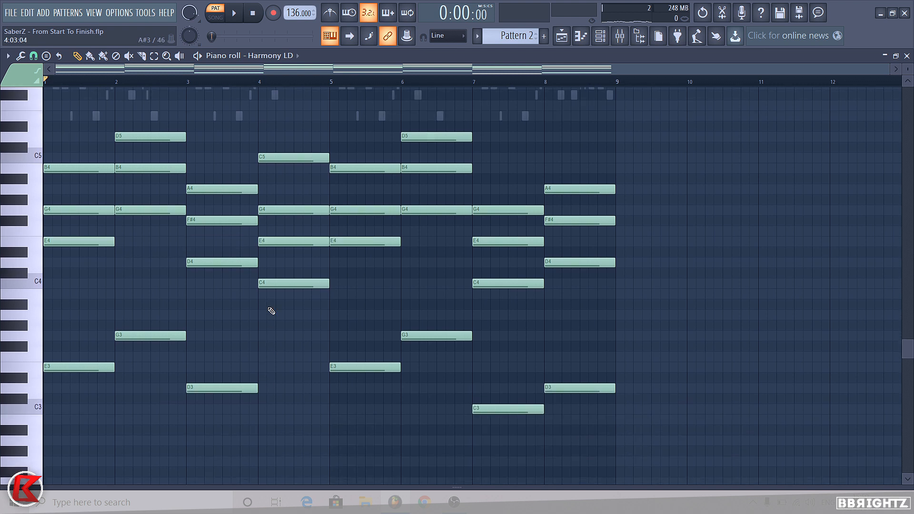
{"action": "key", "text": "ctrl+Down"}
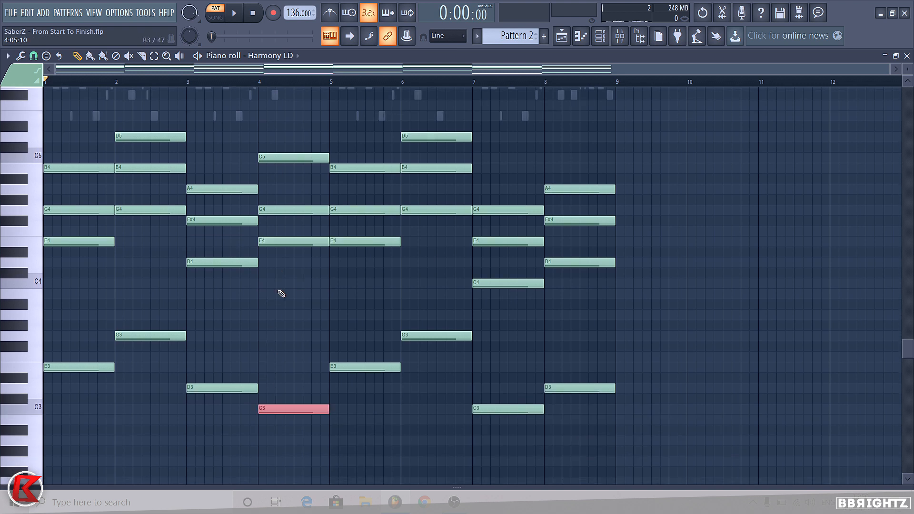
Step: Play back all eight bars with the added low root notes, and stop at the end
{"action": "key", "text": "space"}
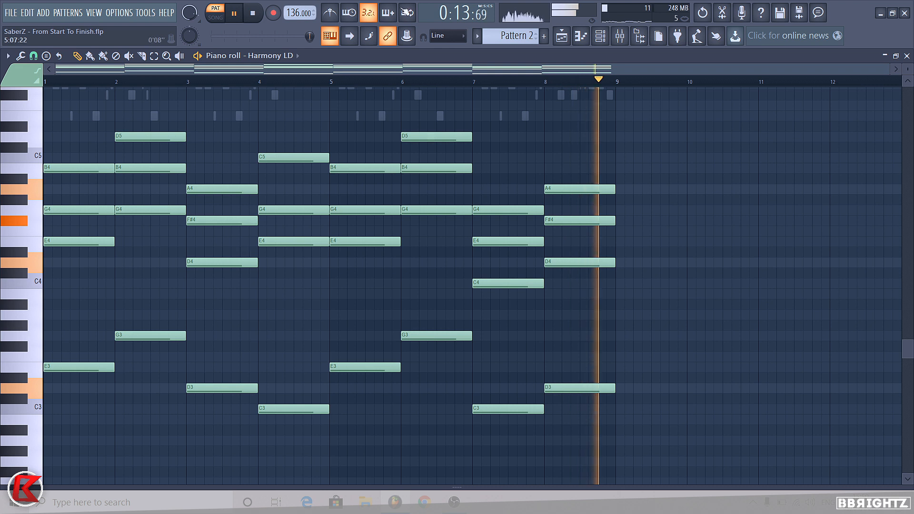
{"action": "key", "text": "space"}
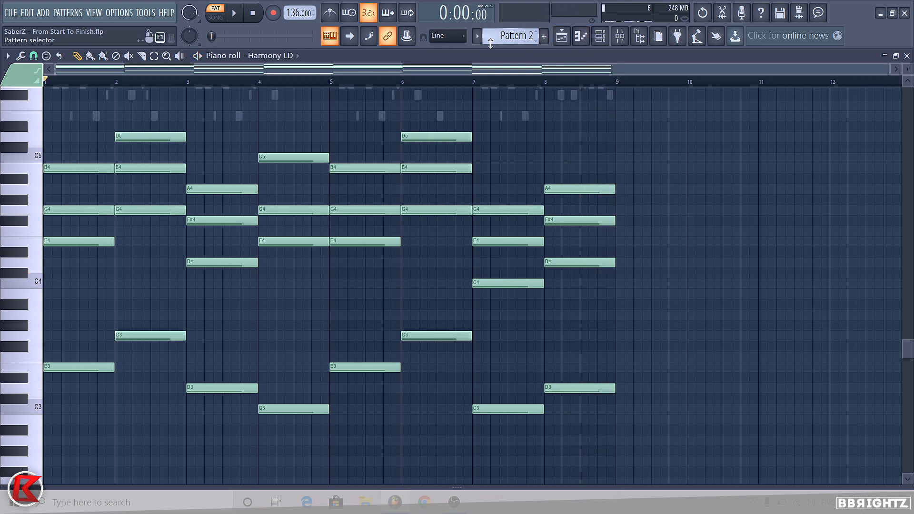
{"action": "scroll", "coordinate": [453, 210], "scroll_direction": "up", "scroll_amount": 3}
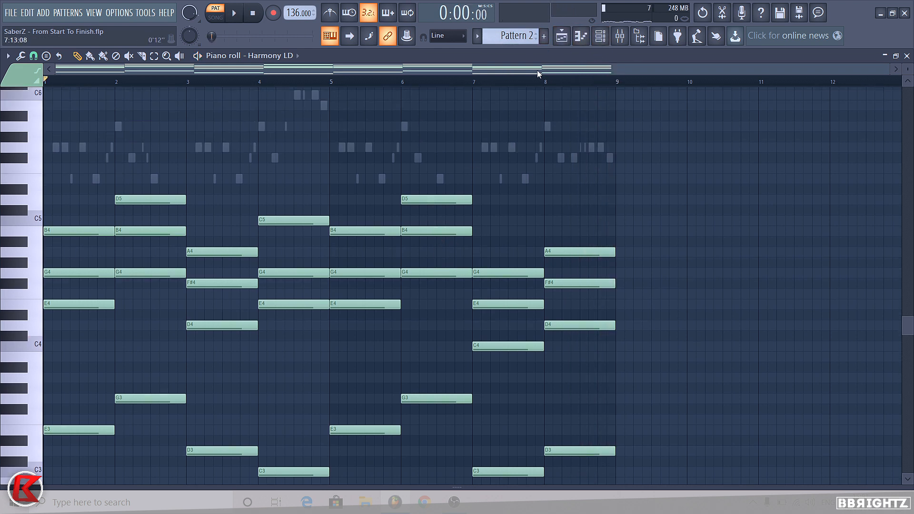
Step: Open the Main LD melody of Pattern 2 in the piano roll and clear its note selection
{"action": "left_click", "coordinate": [601, 36]}
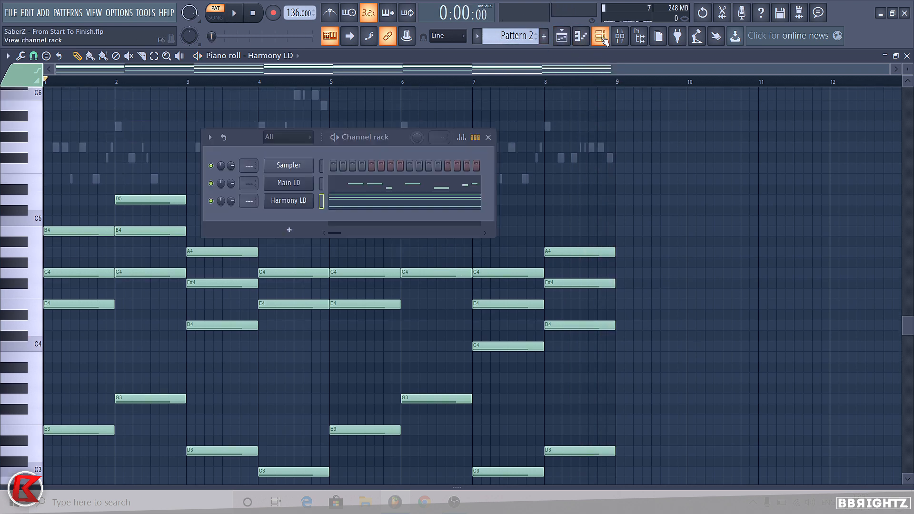
{"action": "left_click", "coordinate": [355, 186]}
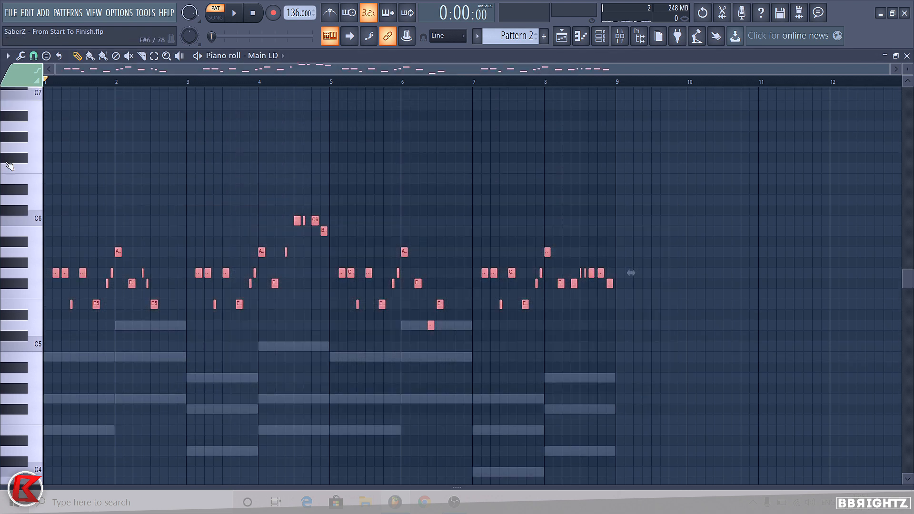
{"action": "right_click", "coordinate": [165, 345]}
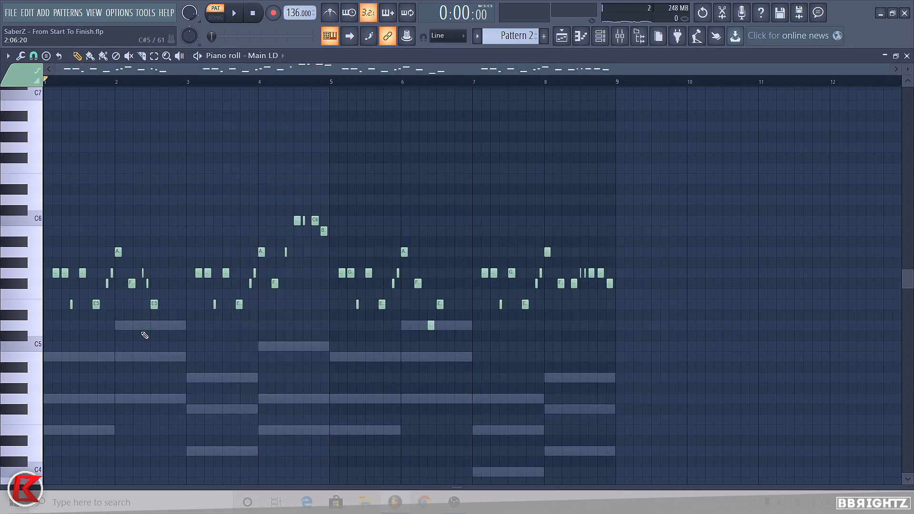
Step: Switch to Pattern 1, play back its Main LD melody from the start into bar 4, and stop playback
{"action": "left_click", "coordinate": [600, 37]}
{"action": "scroll", "coordinate": [514, 36], "scroll_direction": "up", "scroll_amount": 1}
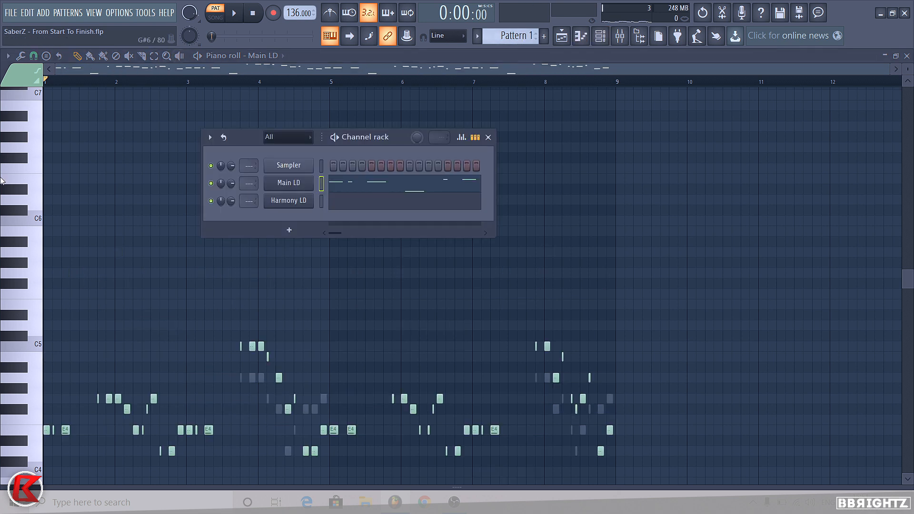
{"action": "key", "text": "space"}
{"action": "scroll", "coordinate": [231, 325], "scroll_direction": "down", "scroll_amount": 2}
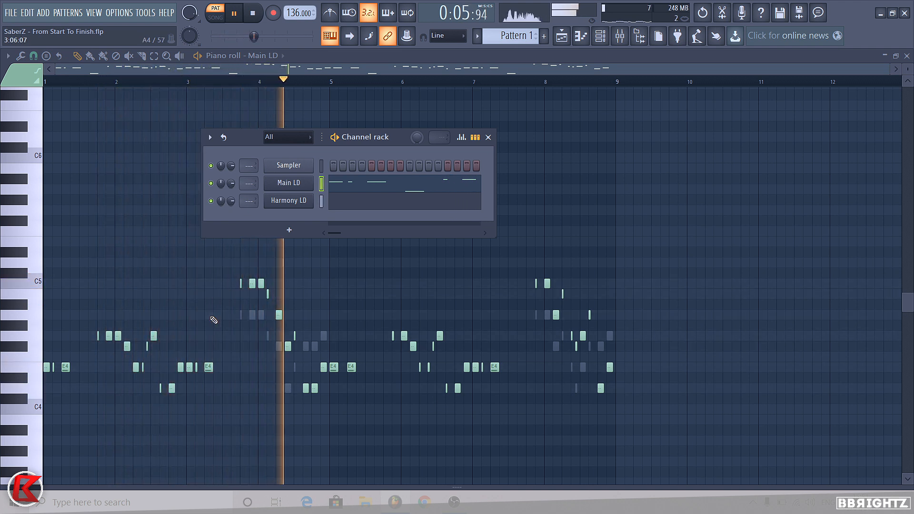
{"action": "key", "text": "space"}
Step: Return to Pattern 2, play back its lead melody with the harmony chords from the start, and stop playback
{"action": "scroll", "coordinate": [509, 37], "scroll_direction": "up", "scroll_amount": 1}
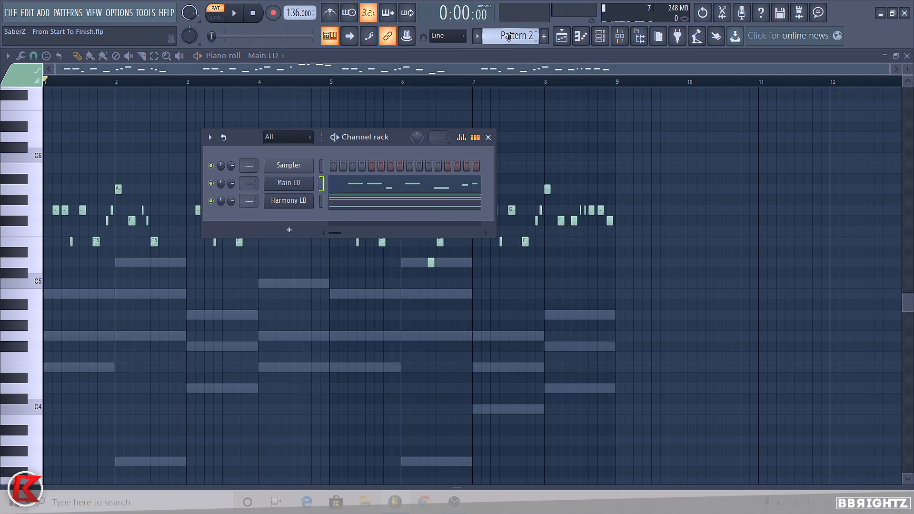
{"action": "key", "text": "space"}
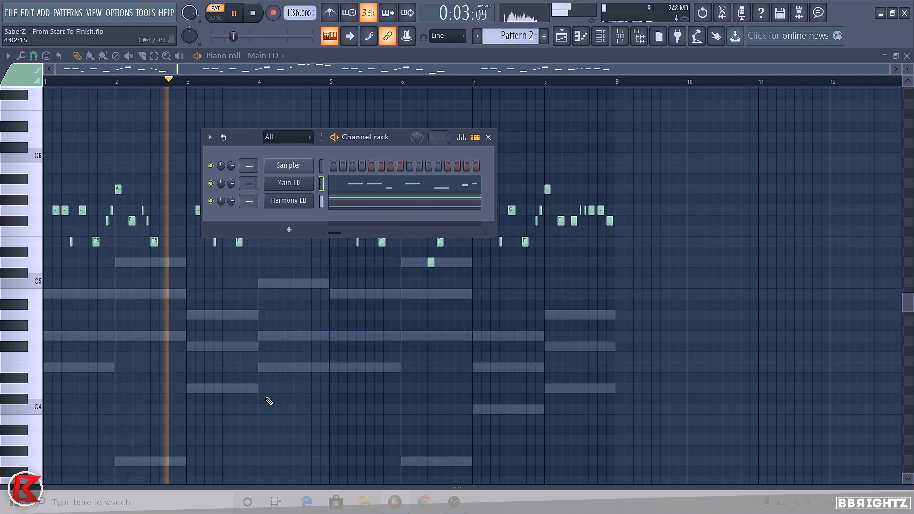
{"action": "left_click", "coordinate": [595, 41]}
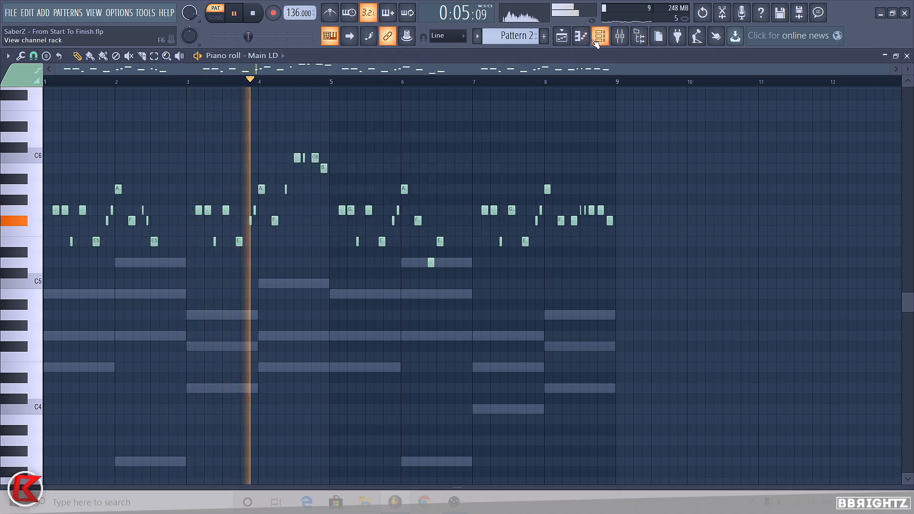
{"action": "key", "text": "space"}
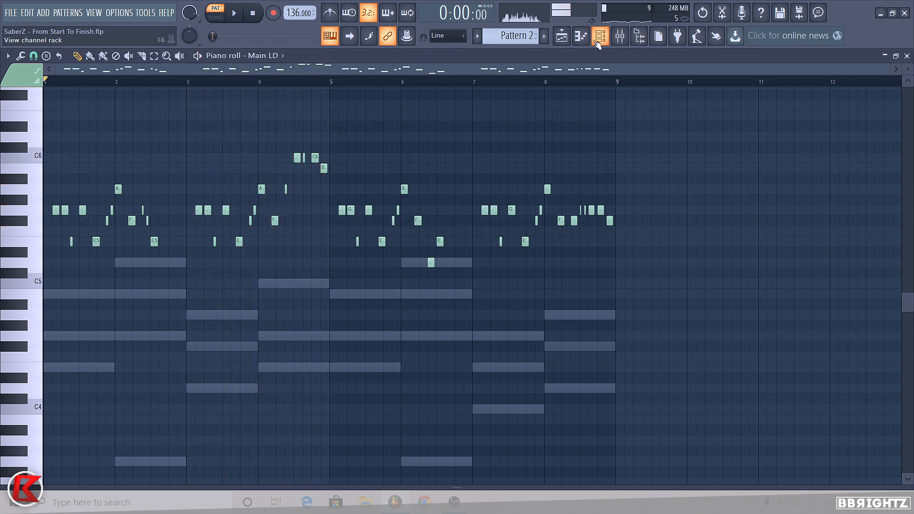
Step: Open the playlist arrangement and reduce the height of its tracks so that about sixteen tracks fit in view
{"action": "left_click", "coordinate": [607, 39]}
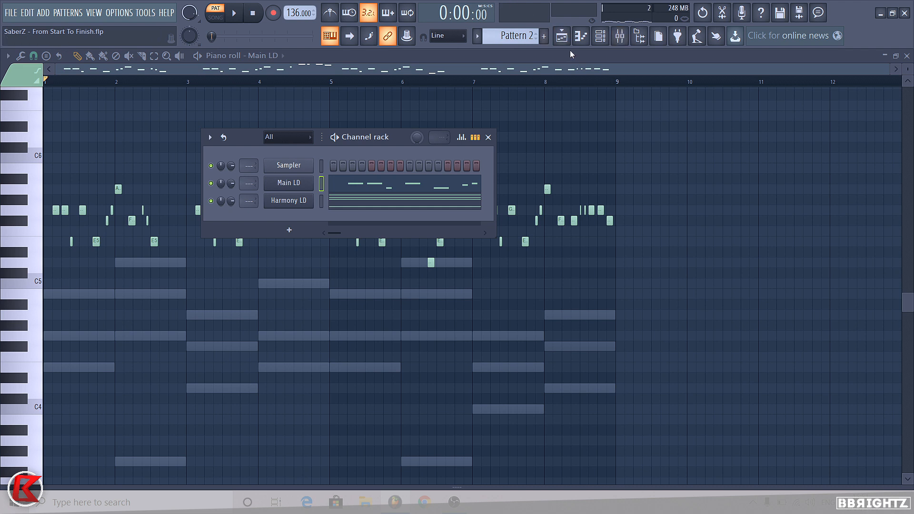
{"action": "key", "text": "F5"}
{"action": "scroll", "coordinate": [304, 176], "scroll_direction": "up", "scroll_amount": 2}
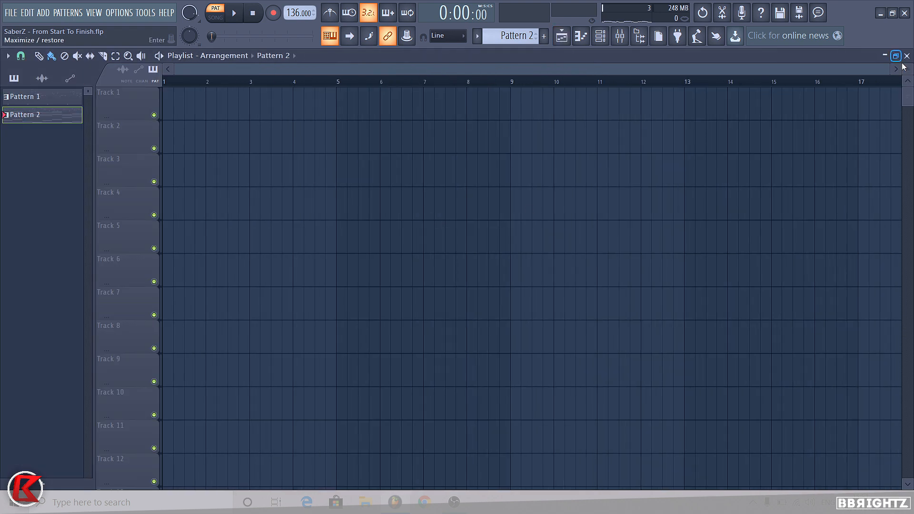
{"action": "left_click_drag", "start_coordinate": [909, 68], "coordinate": [909, 73]}
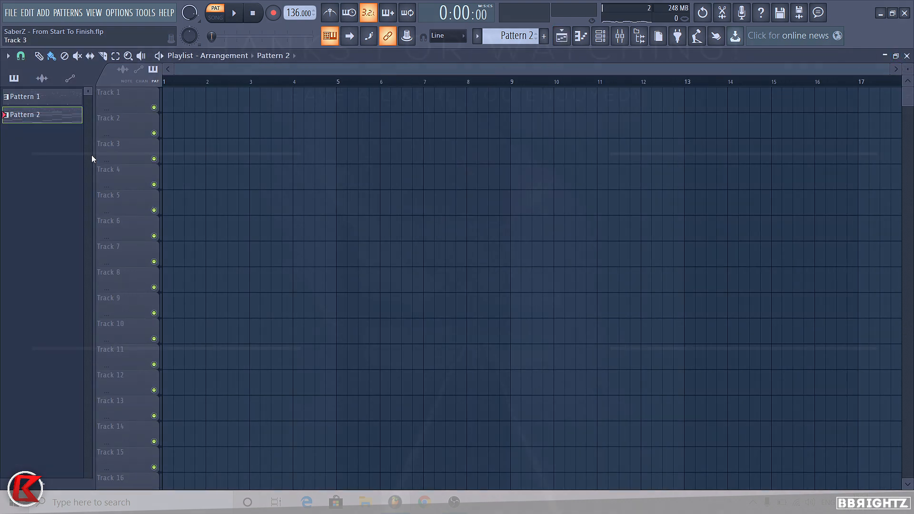